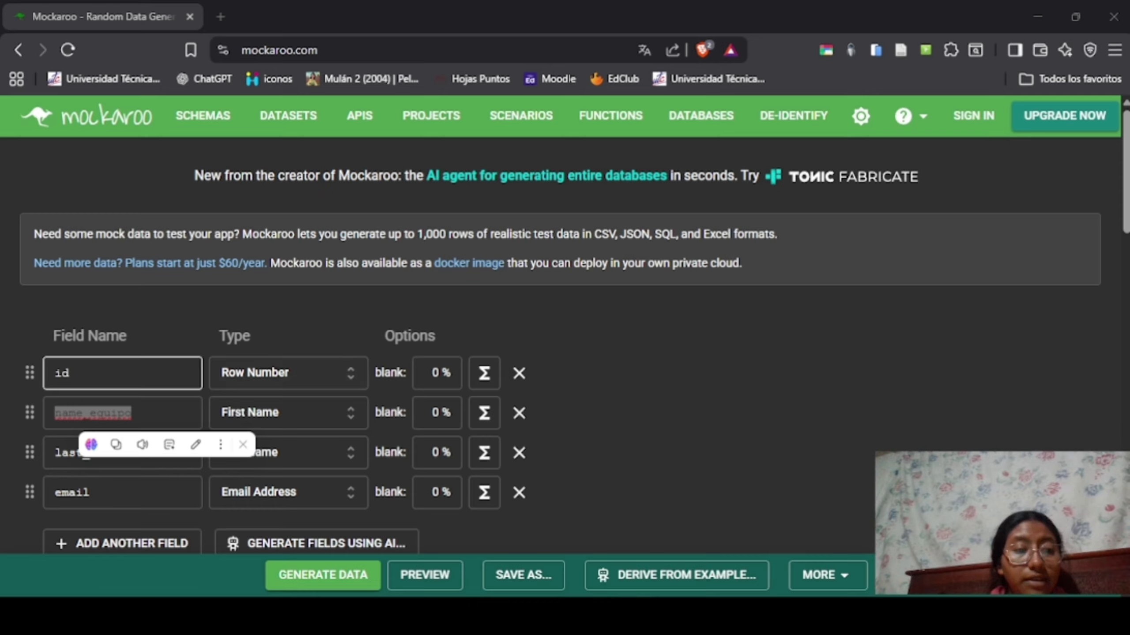
Search the data types for "name" and set the name_equipo field's type to Plant Common Name
left_click(147, 311)
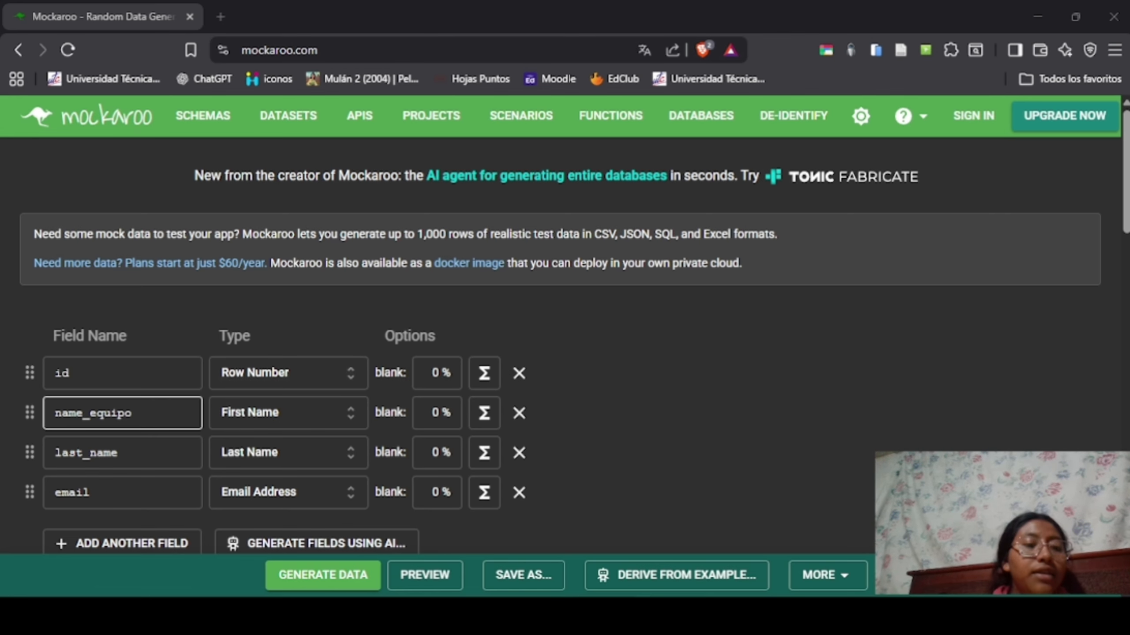
left_click(294, 413)
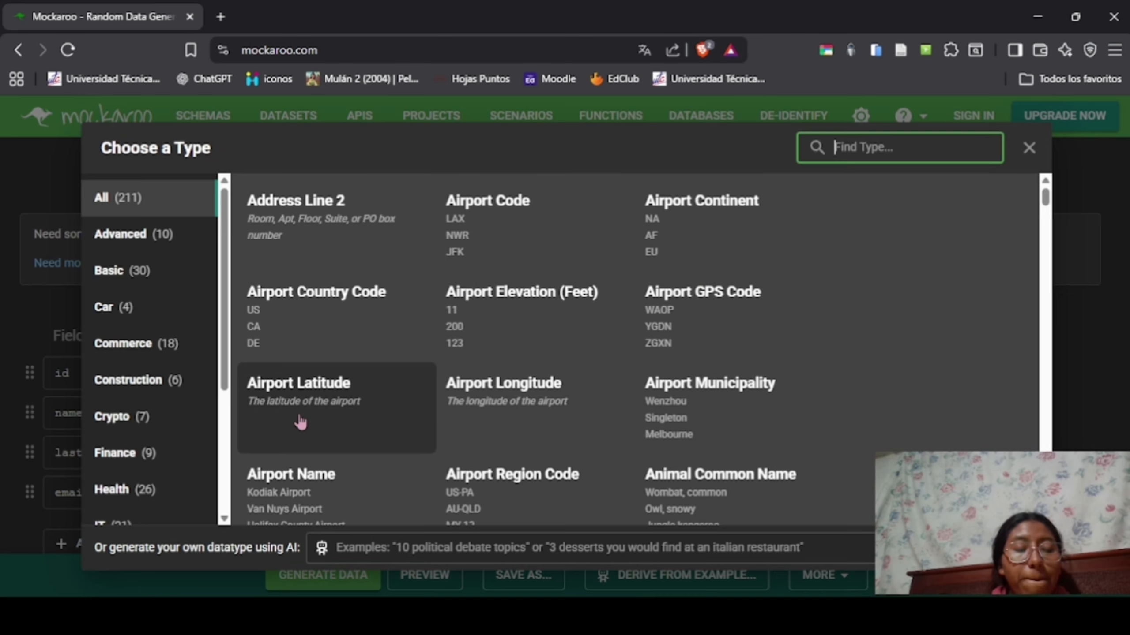
type("n")
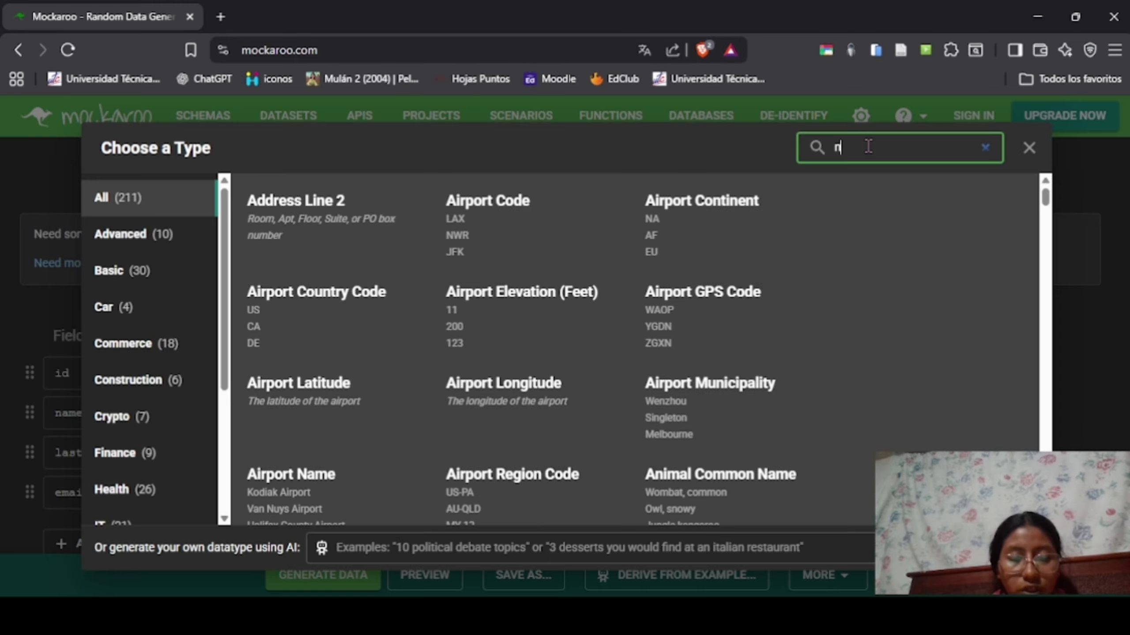
type("ame")
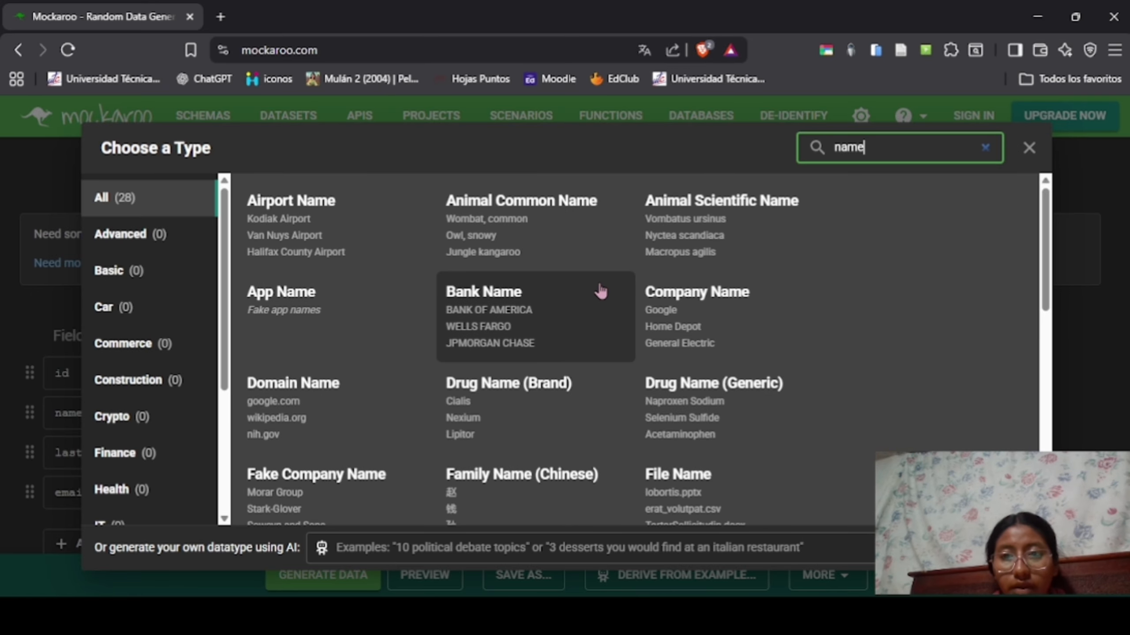
scroll(516, 342, "down", 5)
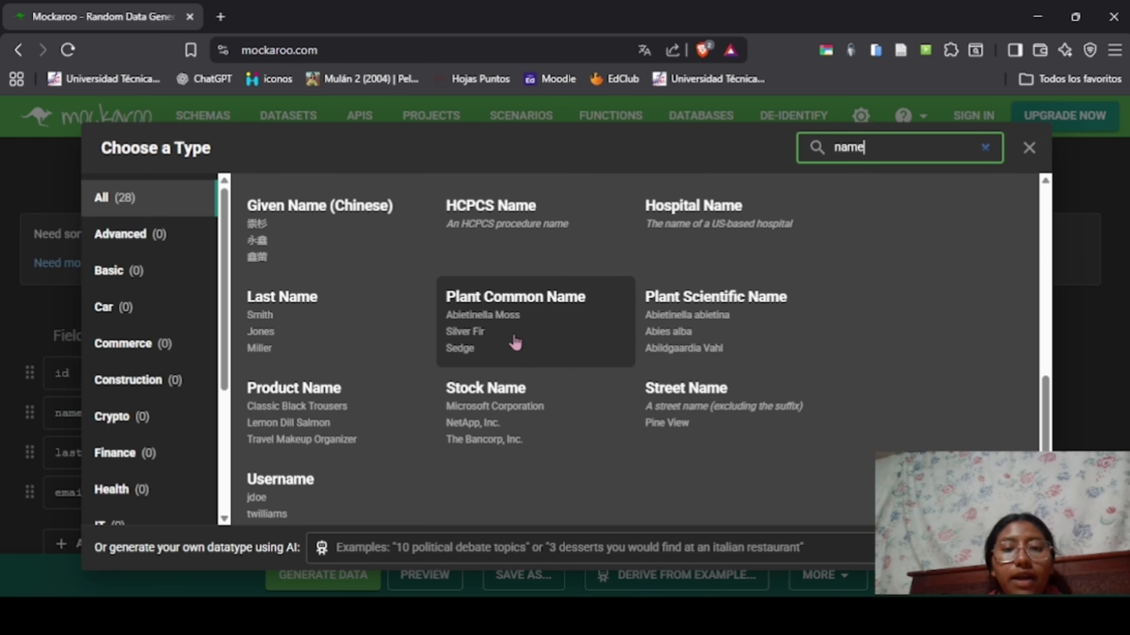
left_click(515, 343)
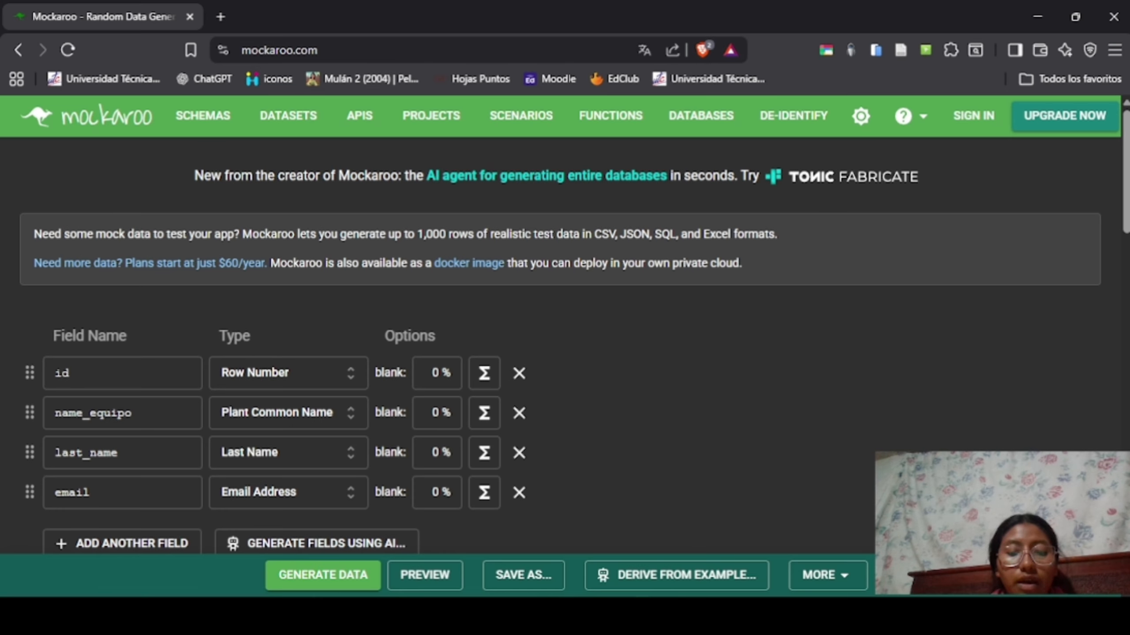
left_click(574, 619)
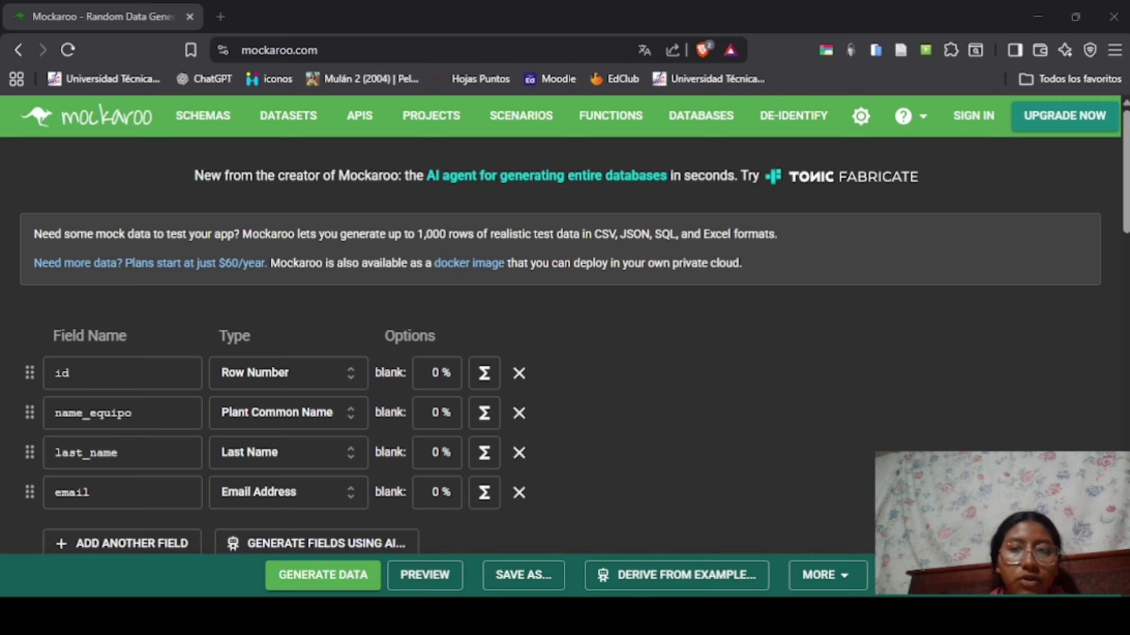
Rename the last_name field to city_equipo
double_click(122, 453)
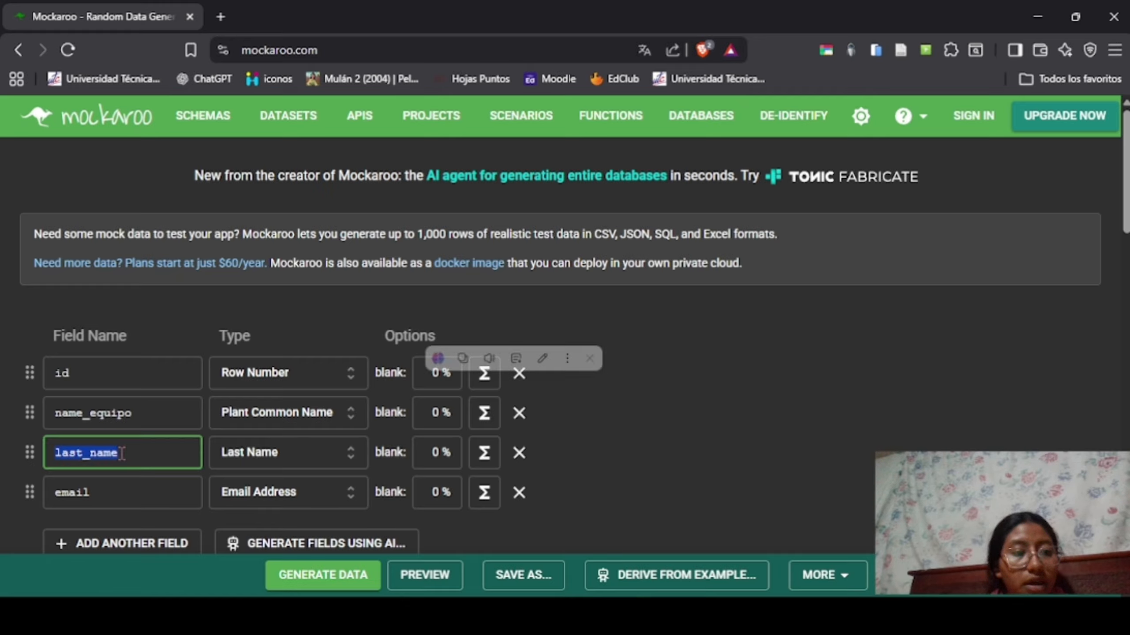
key("BackSpace")
type("c")
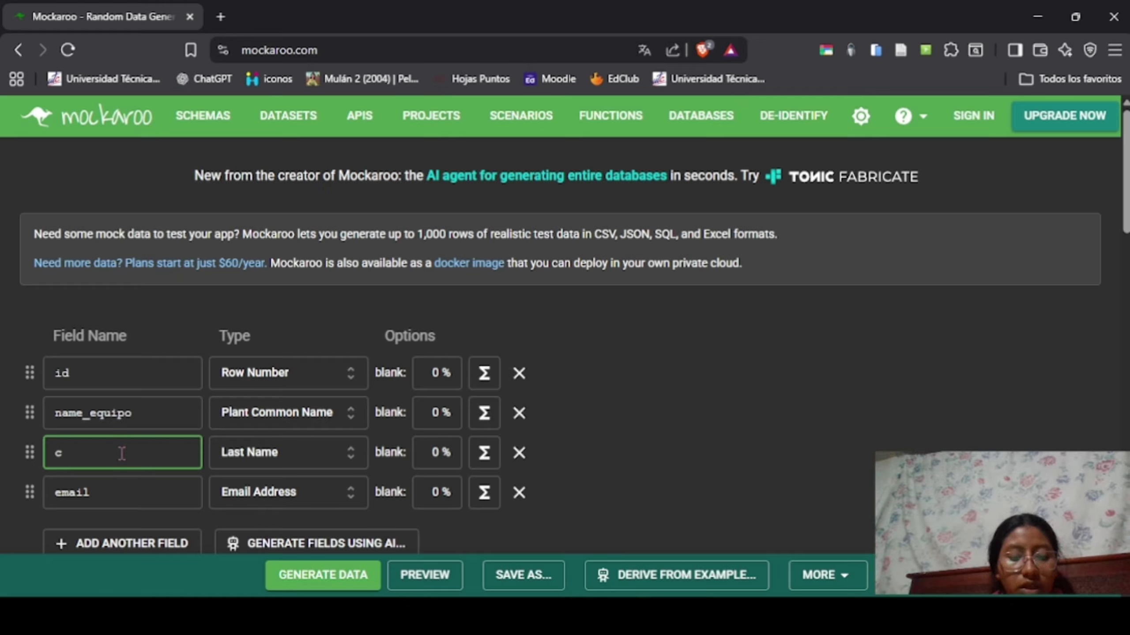
type("t¡ity")
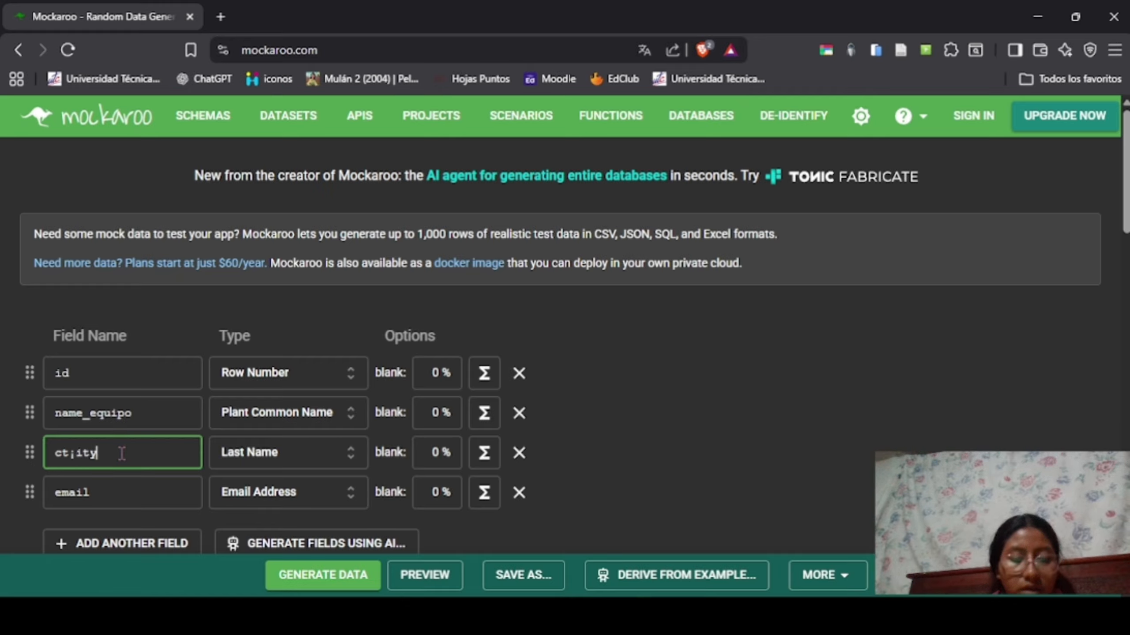
key("BackSpace")
key("BackSpace")
key("BackSpace")
key("BackSpace")
key("BackSpace")
type("i")
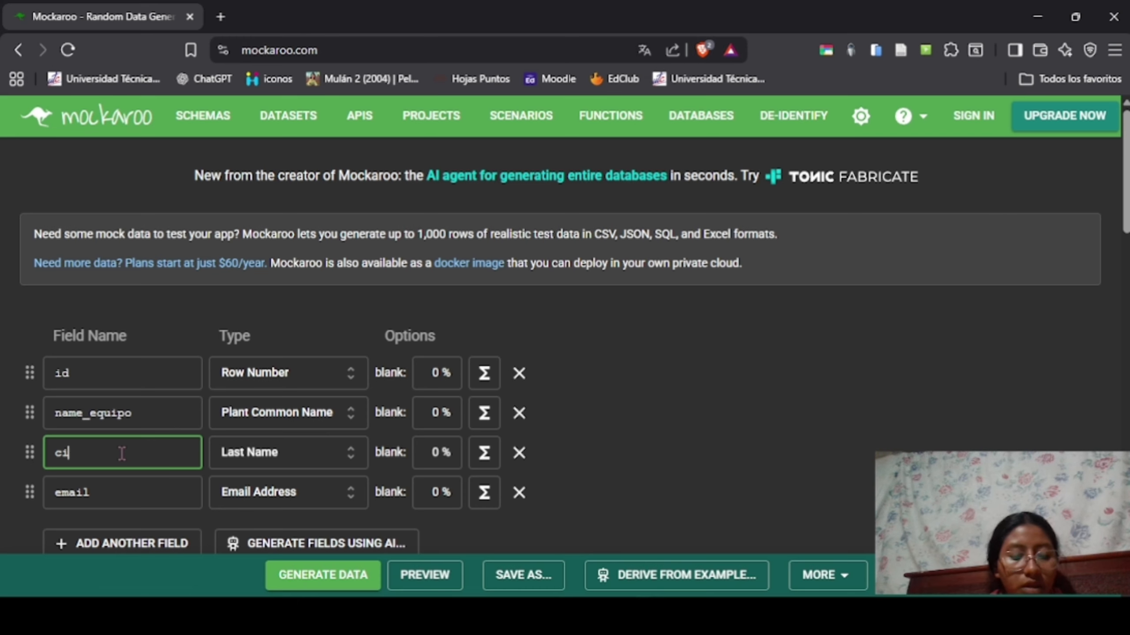
type("ty_")
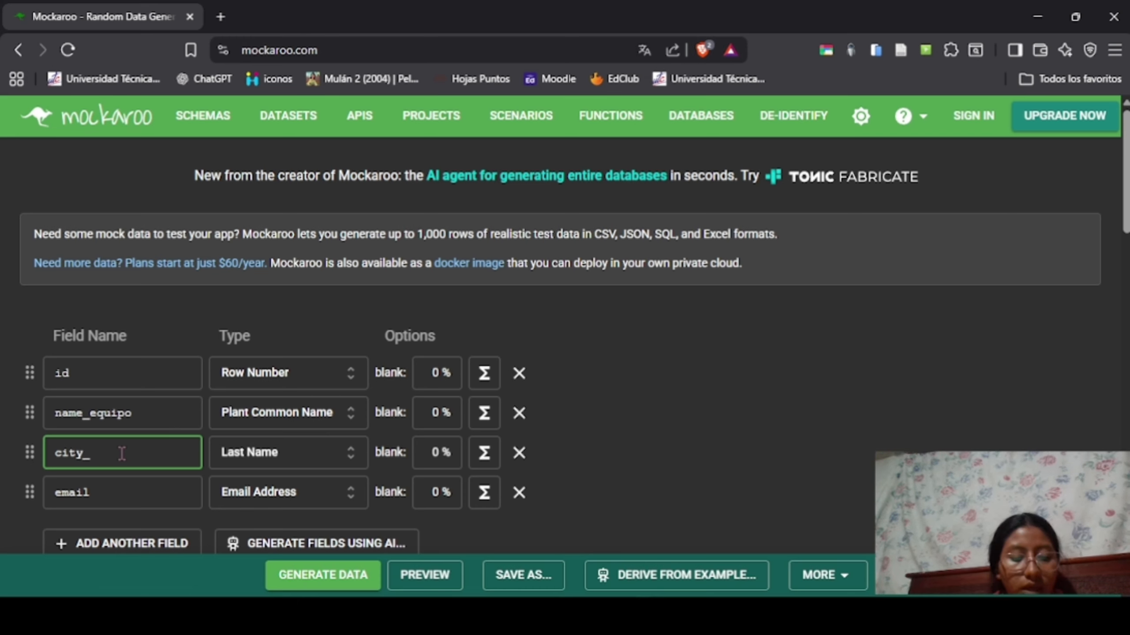
type("equipo")
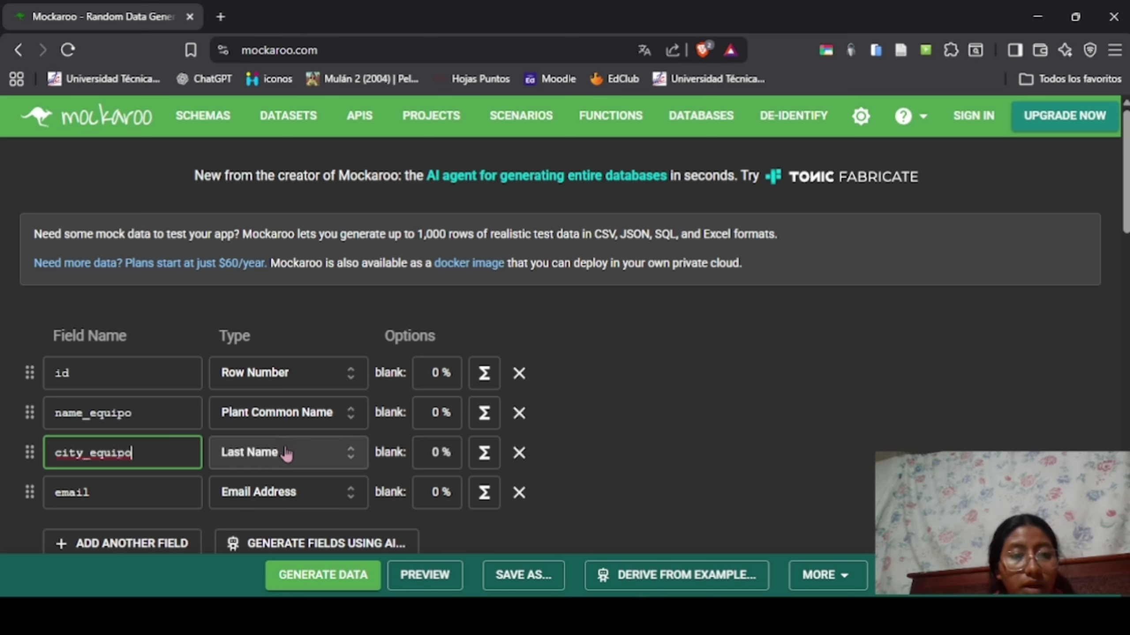
Search the data types for "cus" and set the city_equipo field's type to Custom List
left_click(285, 446)
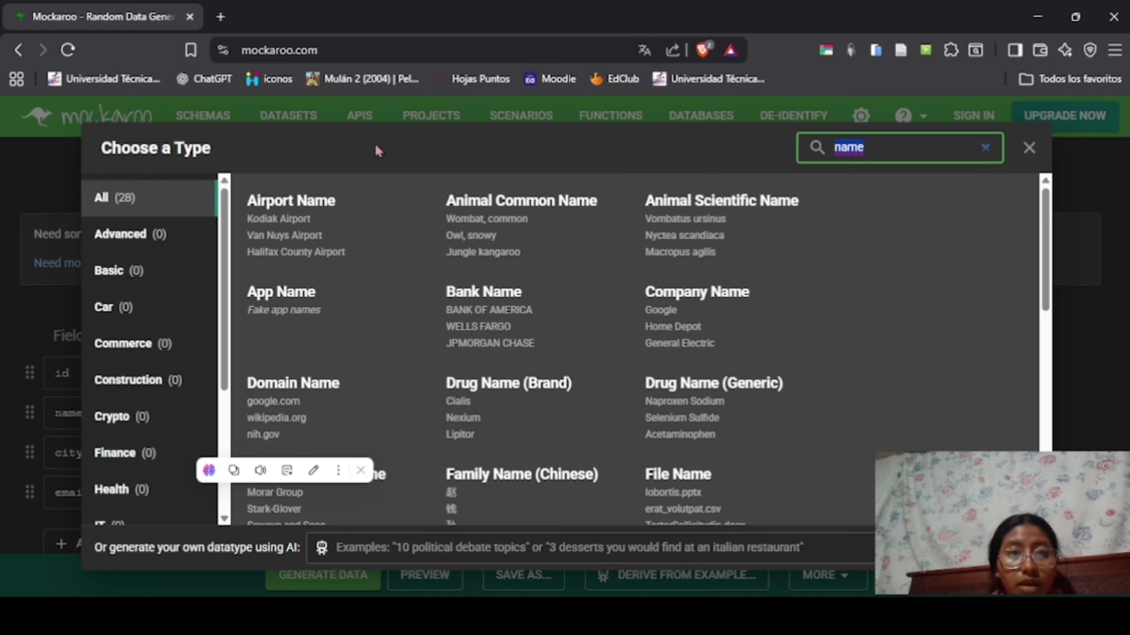
left_click(528, 171)
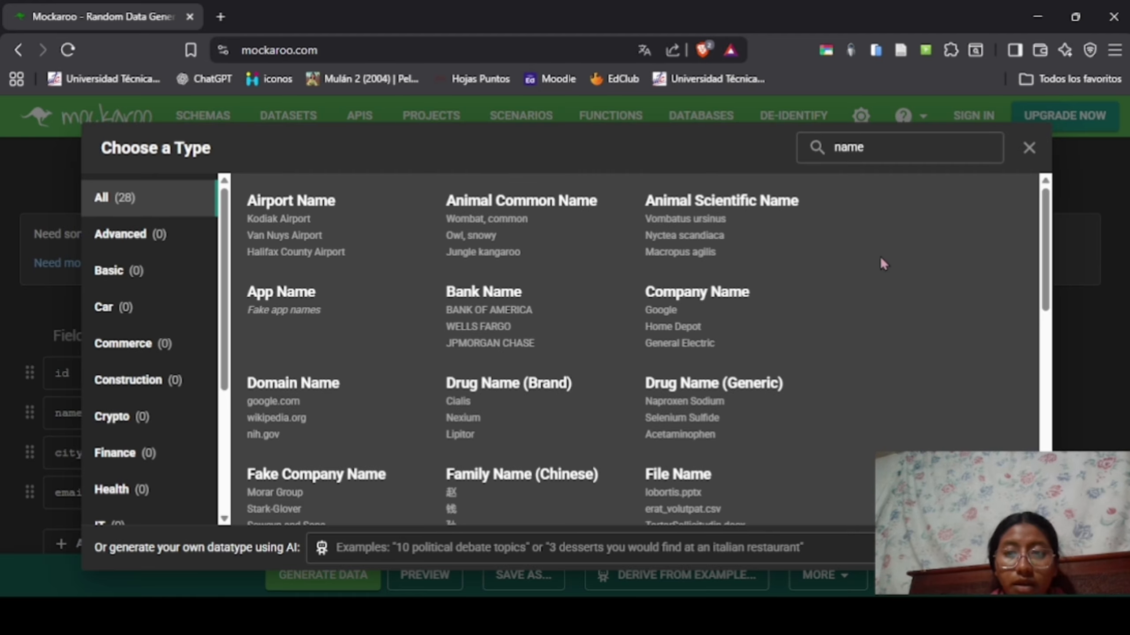
double_click(884, 147)
key("BackSpace")
type("cu")
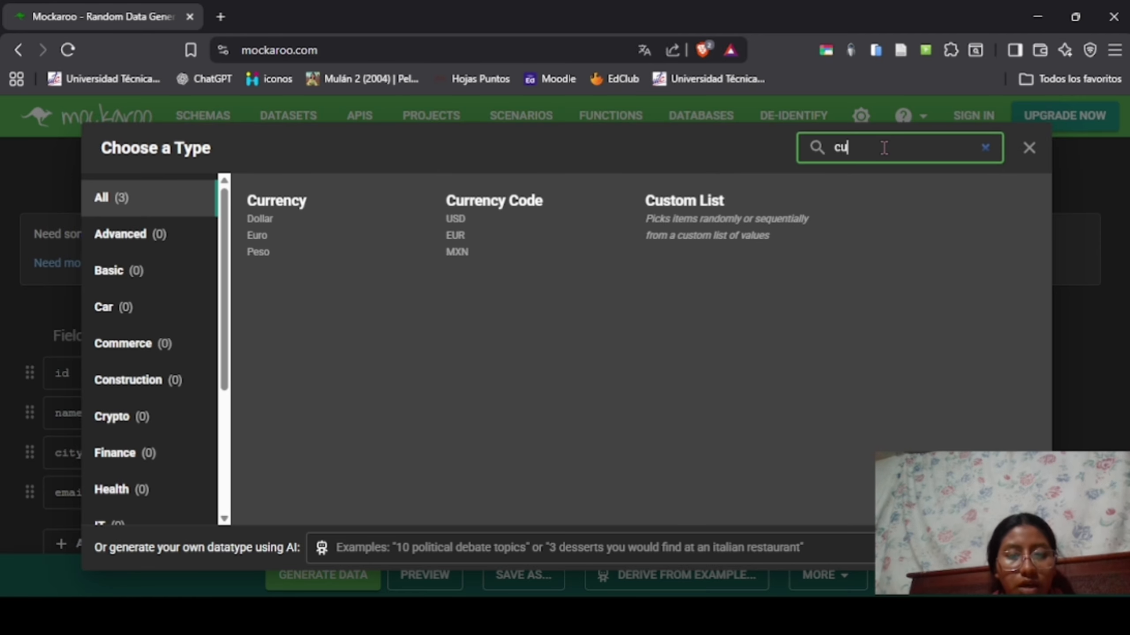
type("s")
left_click(353, 222)
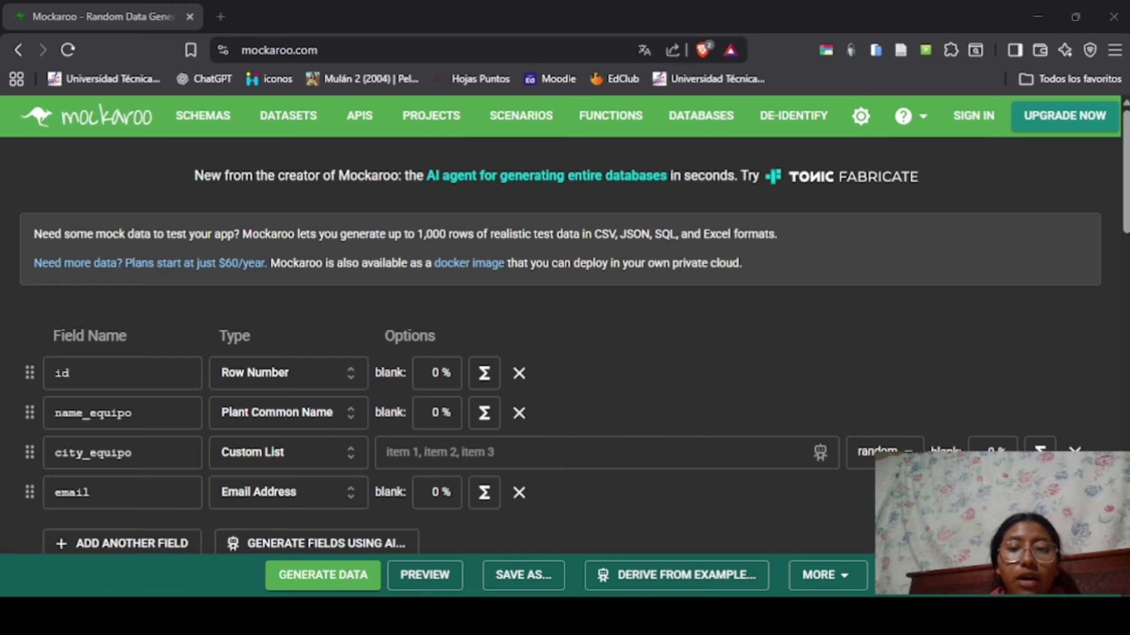
Rename the email field to country_equipo and set its type to Custom List
double_click(175, 479)
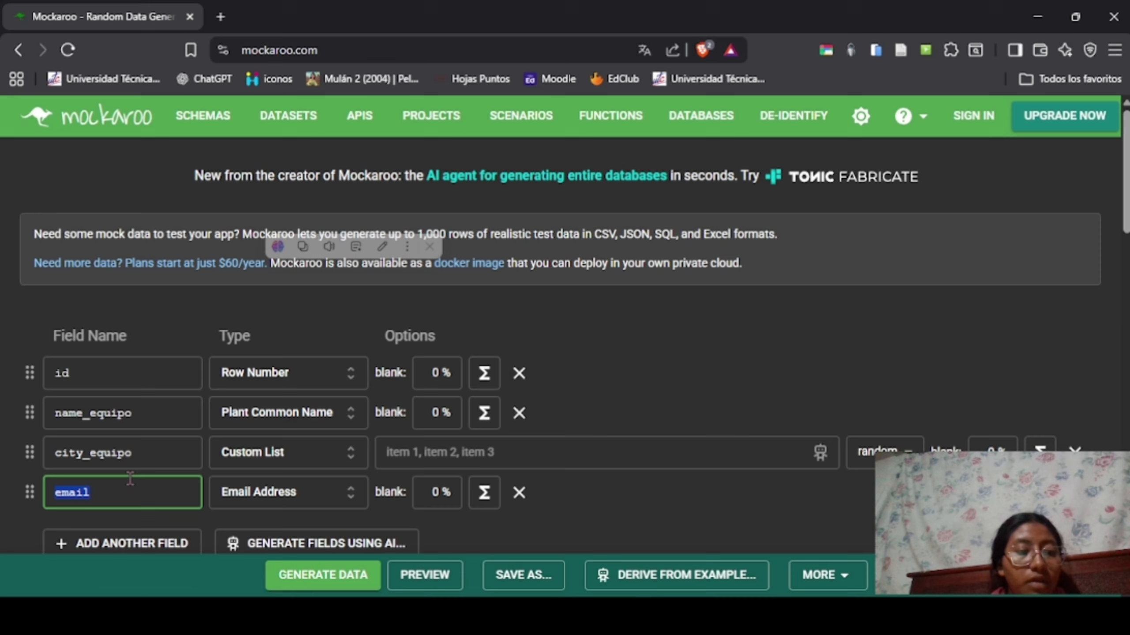
left_click(175, 479)
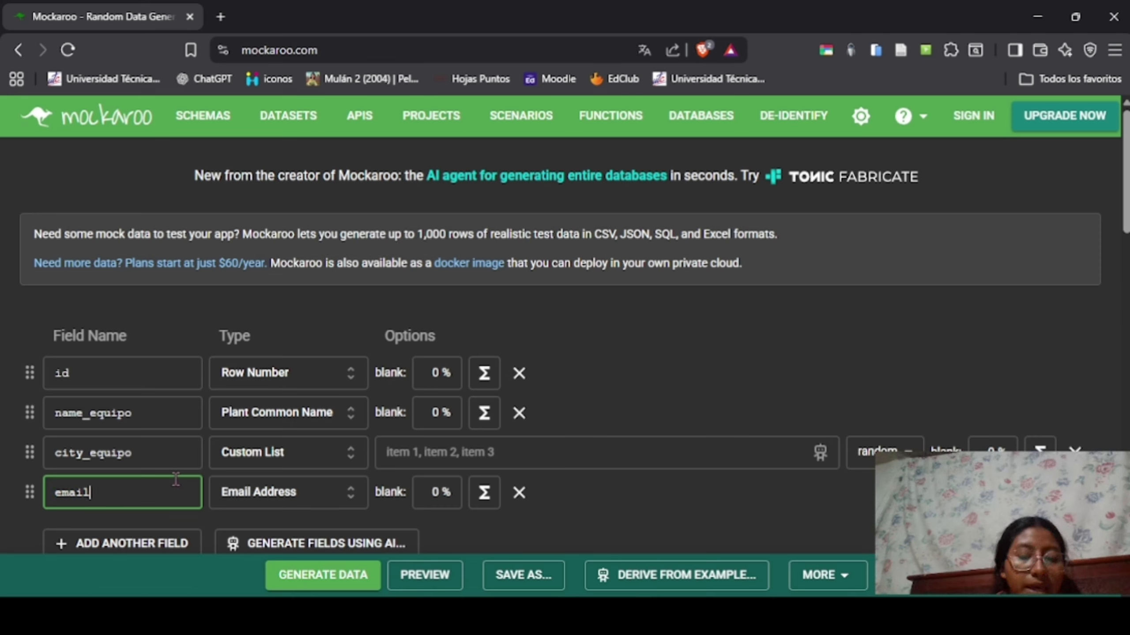
key("BackSpace")
key("BackSpace")
key("BackSpace")
key("BackSpace")
key("BackSpace")
type("cou")
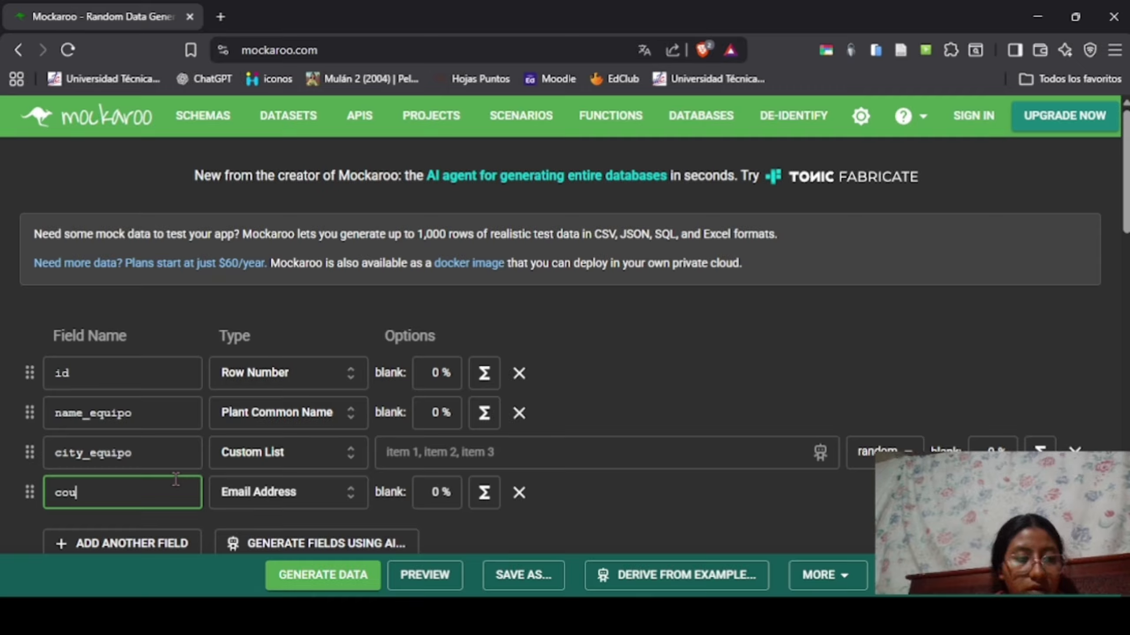
type("ntry_equipo")
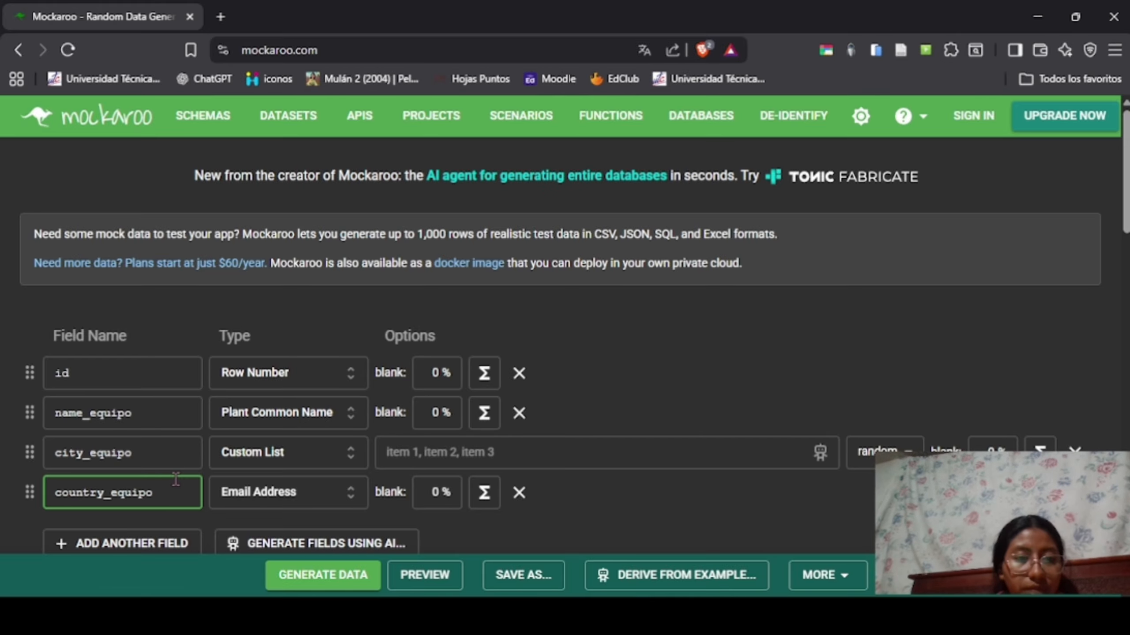
left_click(316, 489)
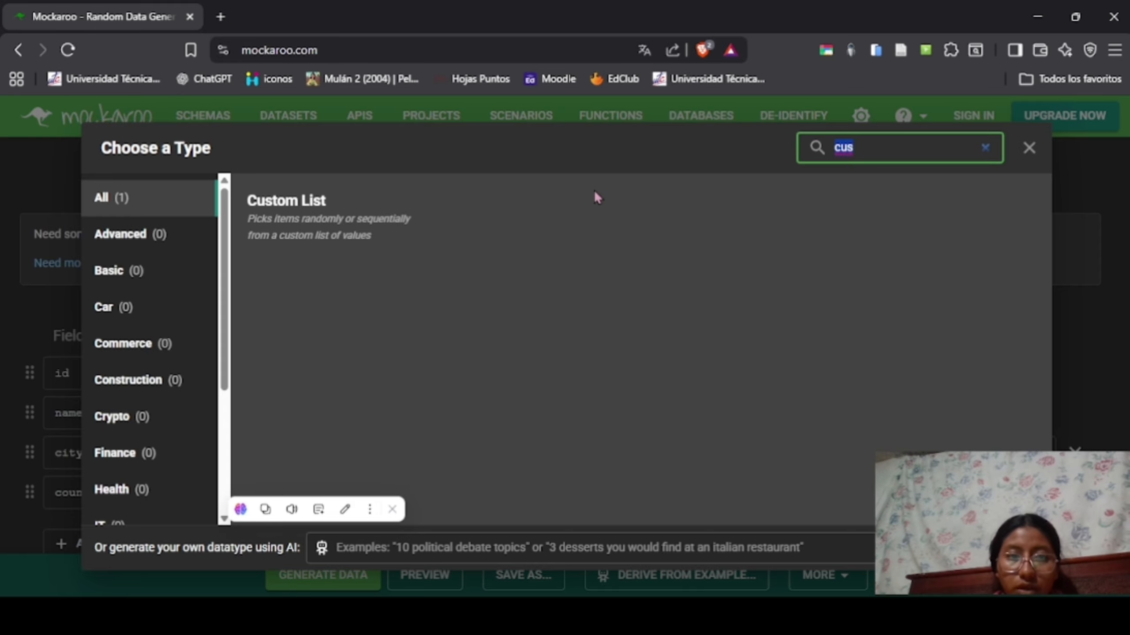
left_click(331, 218)
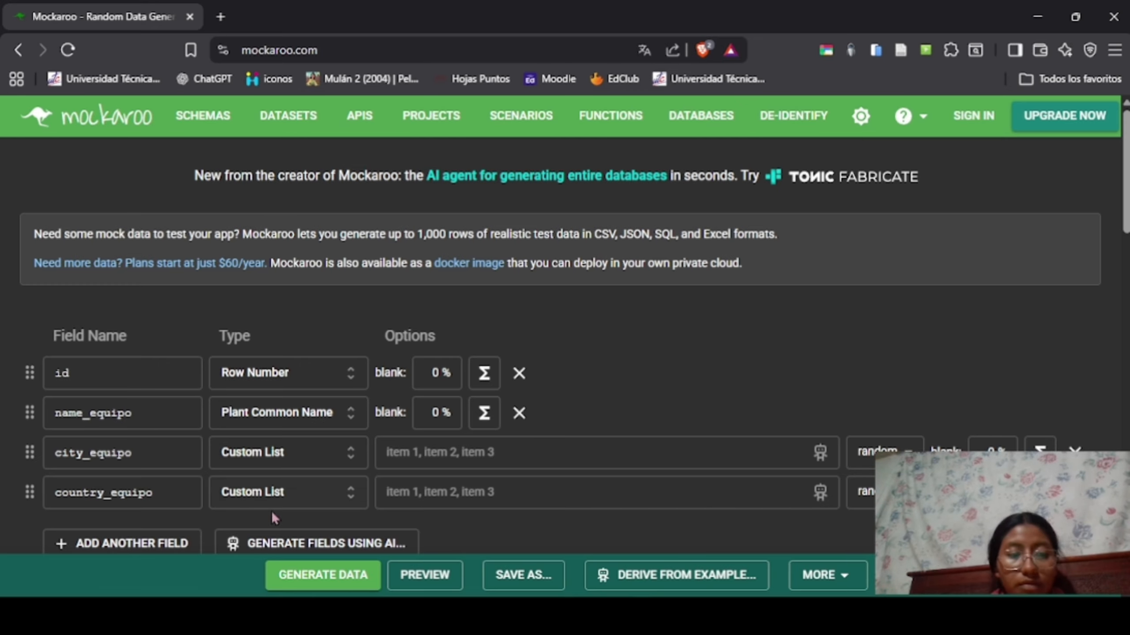
Add two more fields to the schema below country_equipo
scroll(181, 535, "down", 2)
left_click(137, 456)
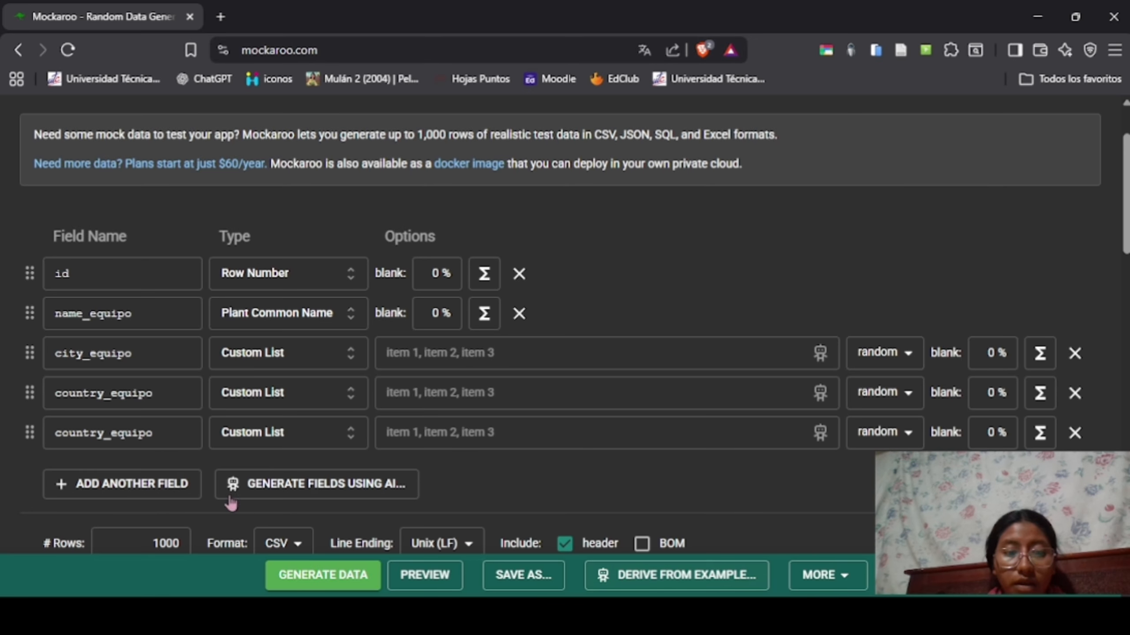
left_click(109, 485)
left_click(660, 617)
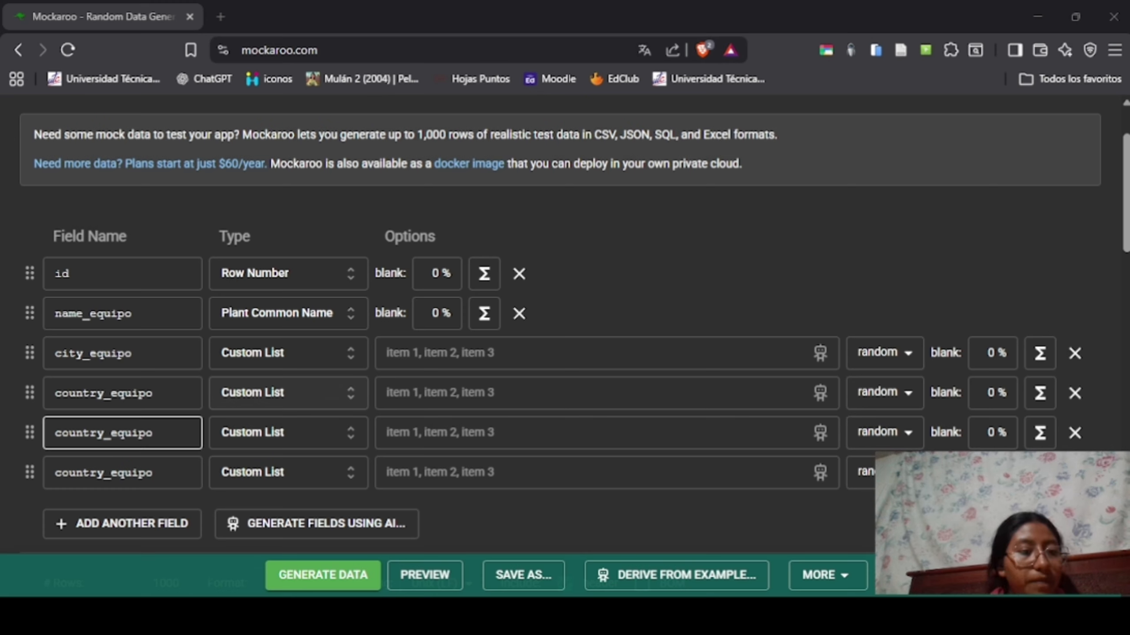
Rename the first of the two added fields to date_equipo
double_click(149, 439)
key("BackSpace")
type("da")
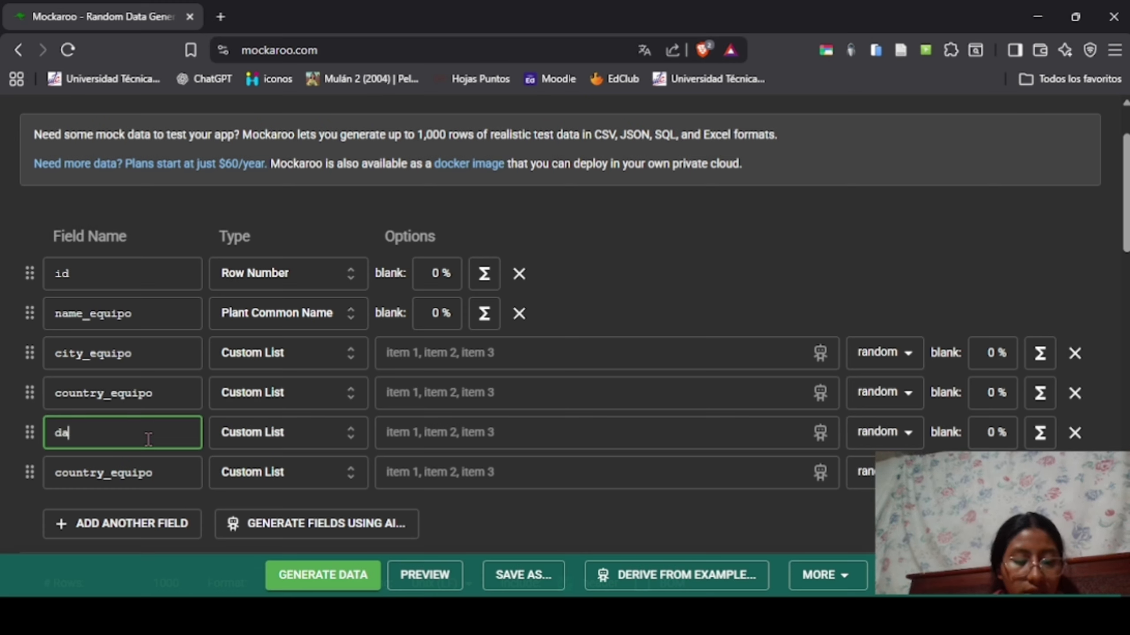
type("te_e")
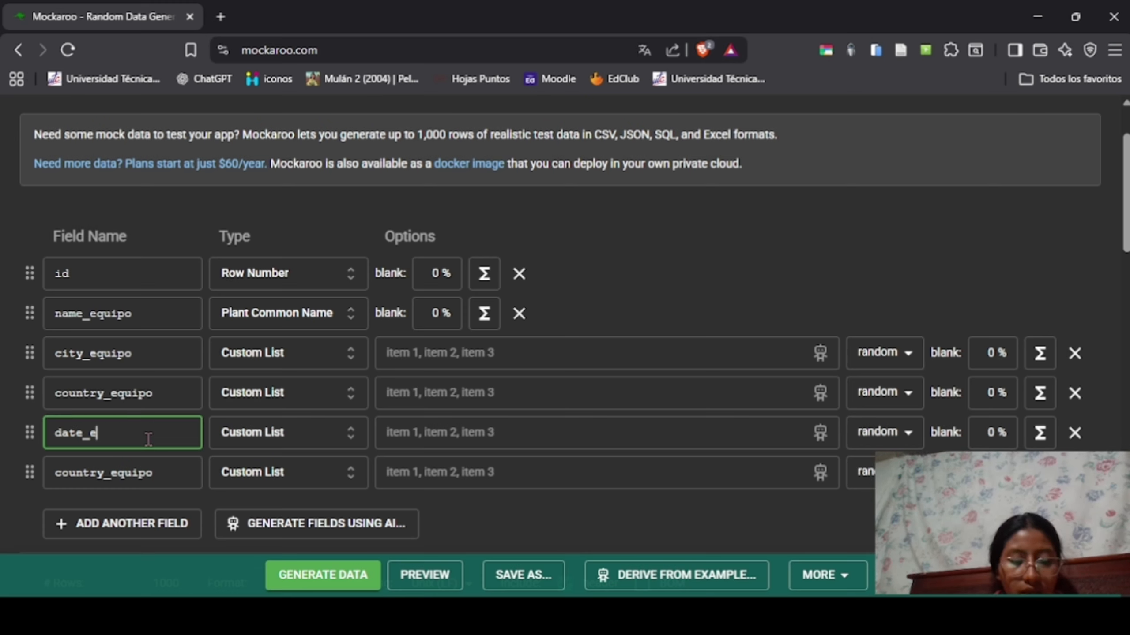
type("quipo")
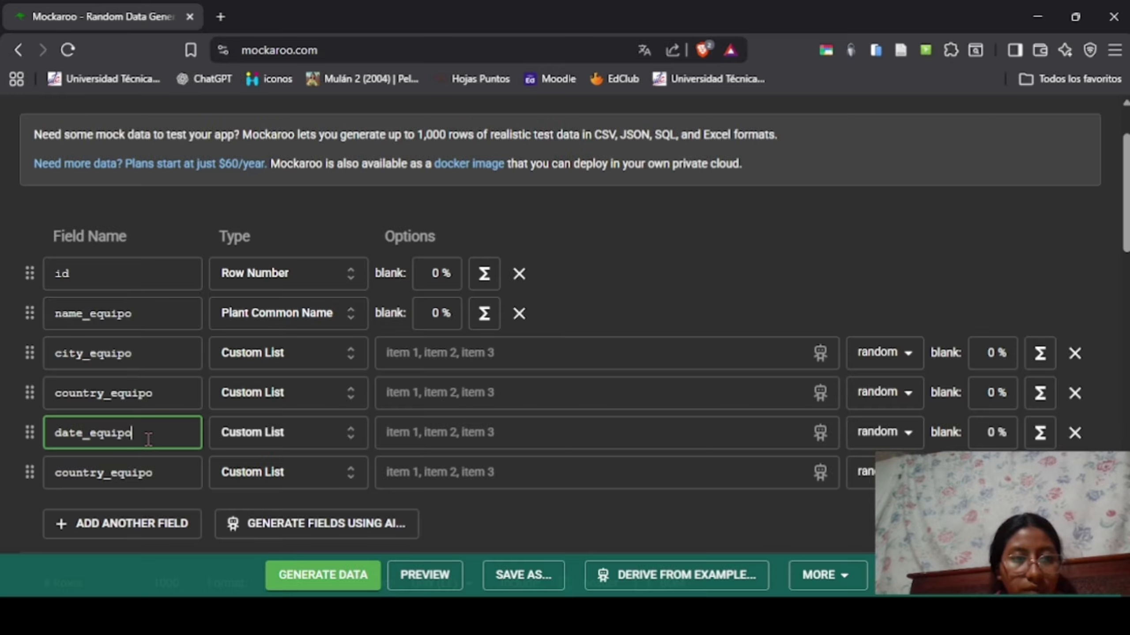
Search the data types for "dat" and set the date_equipo field's type to Datetime
left_click(300, 434)
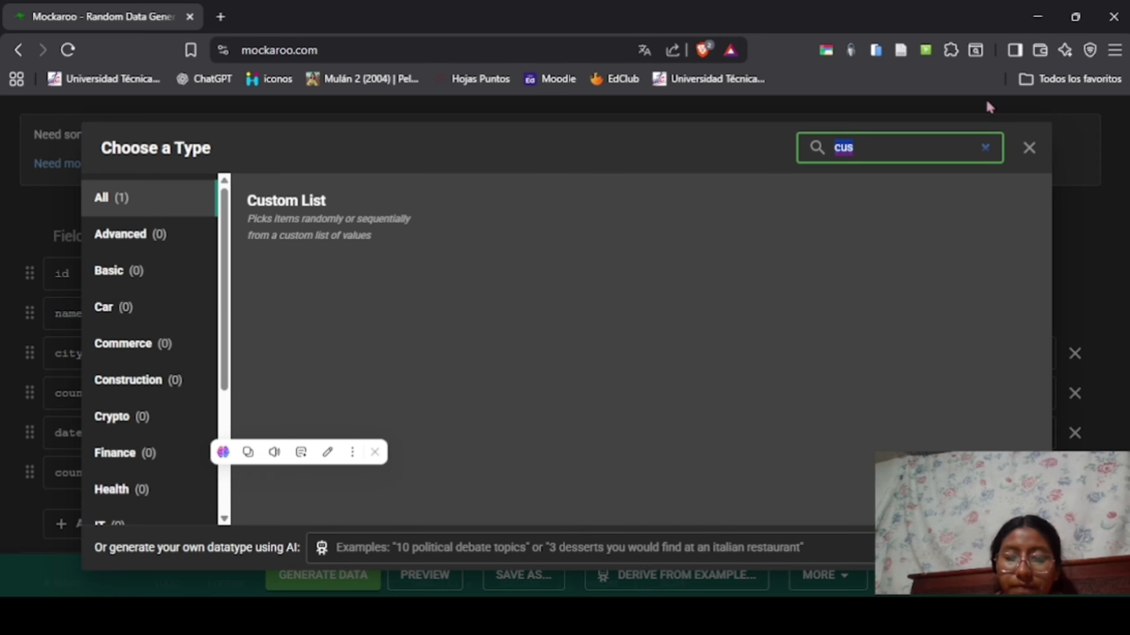
key("BackSpace")
type("da")
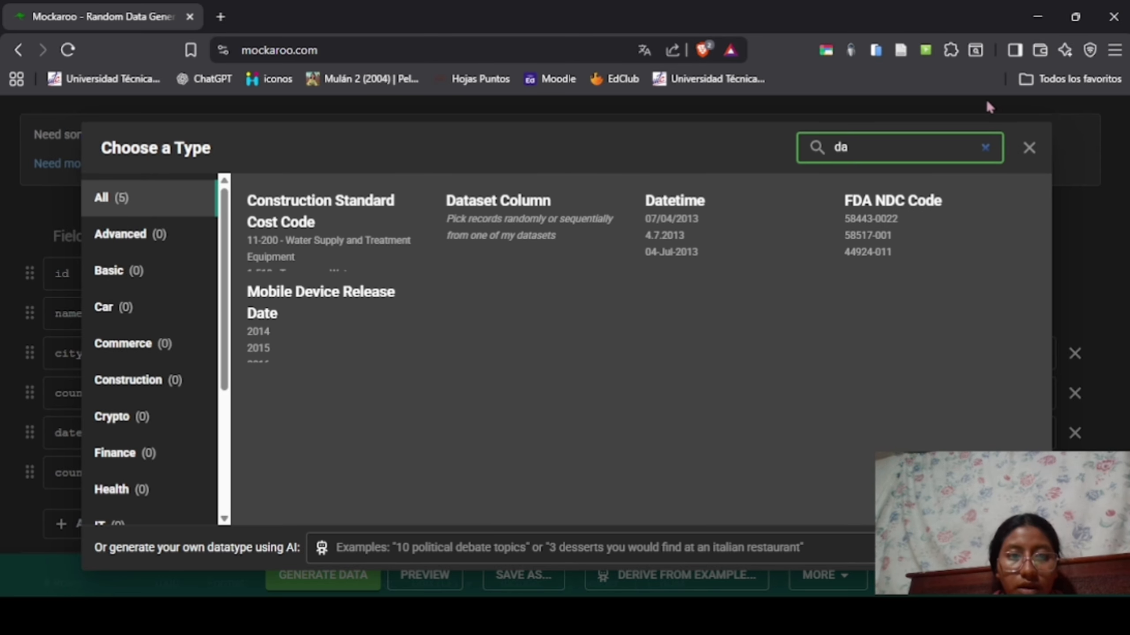
type("t")
left_click(566, 244)
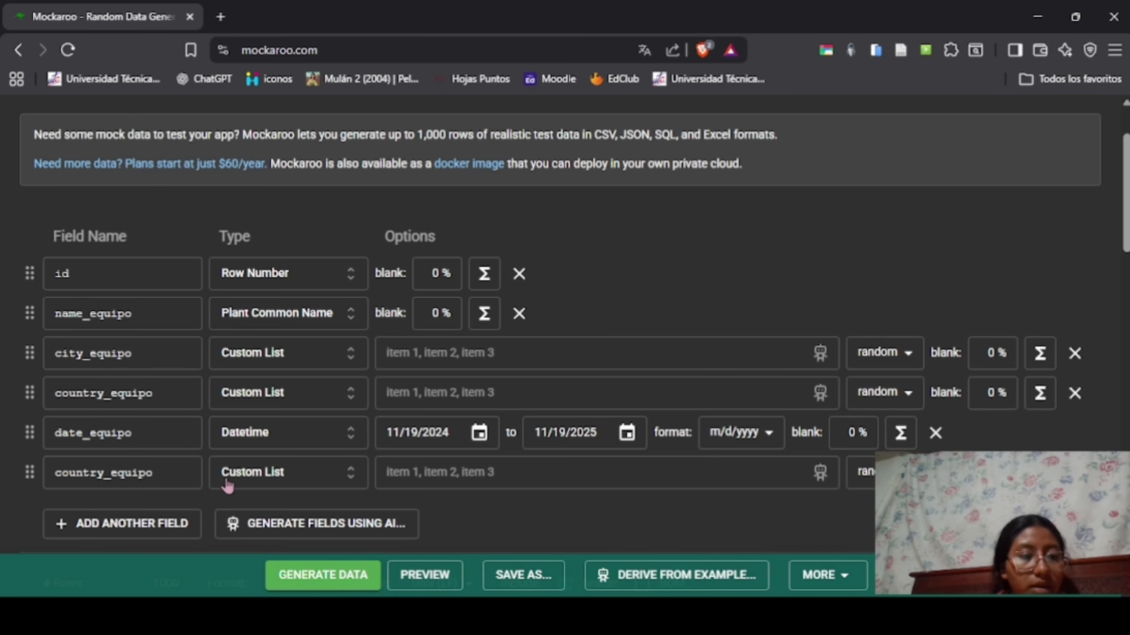
key("alt+Tab")
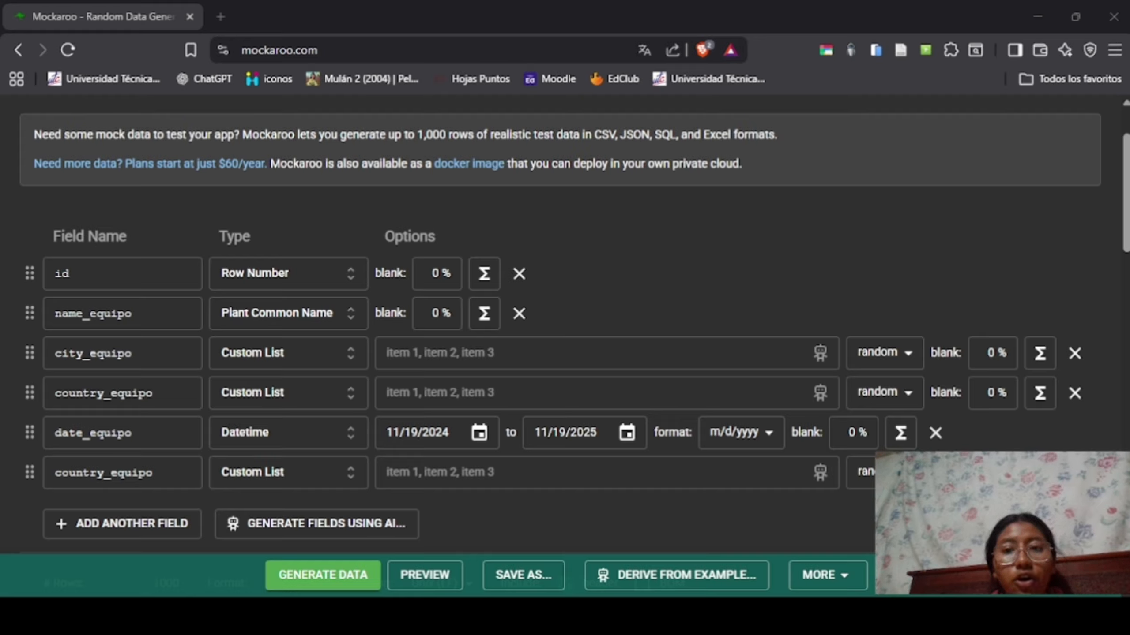
Rename the last field in the schema, below date_equipo, to category
left_click(184, 474)
key("ctrl+a")
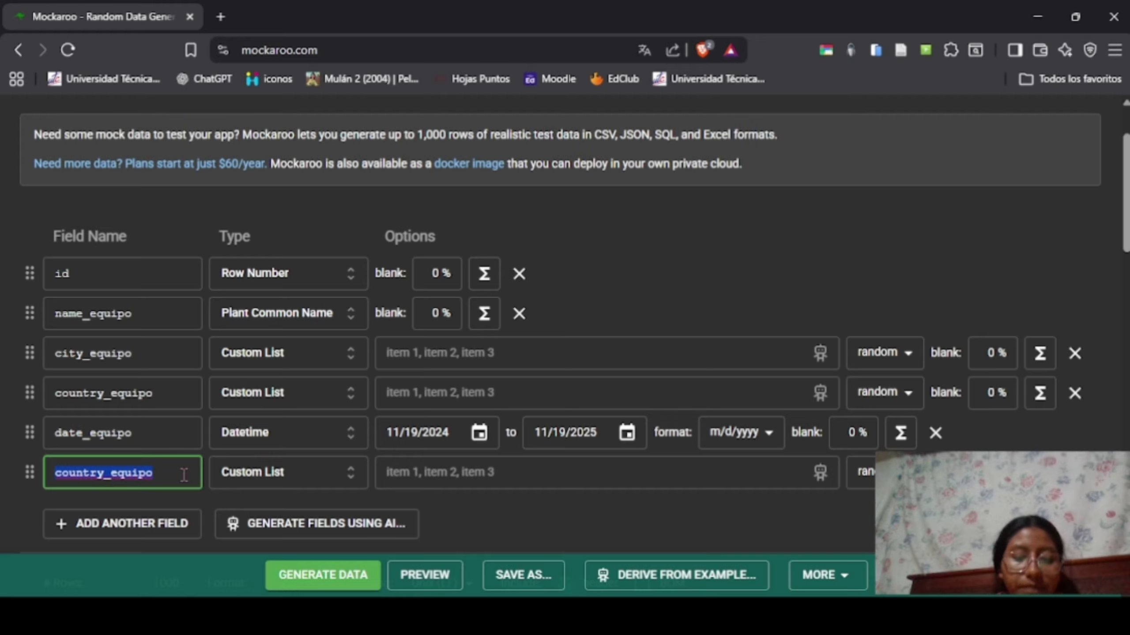
key("BackSpace")
type("ca")
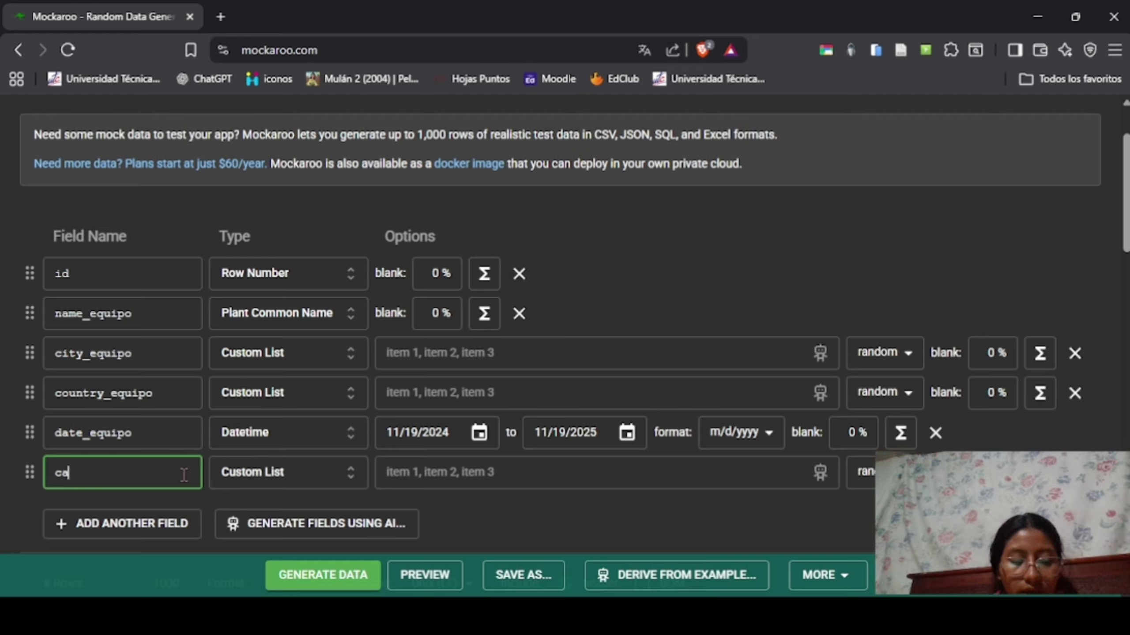
type("tegory")
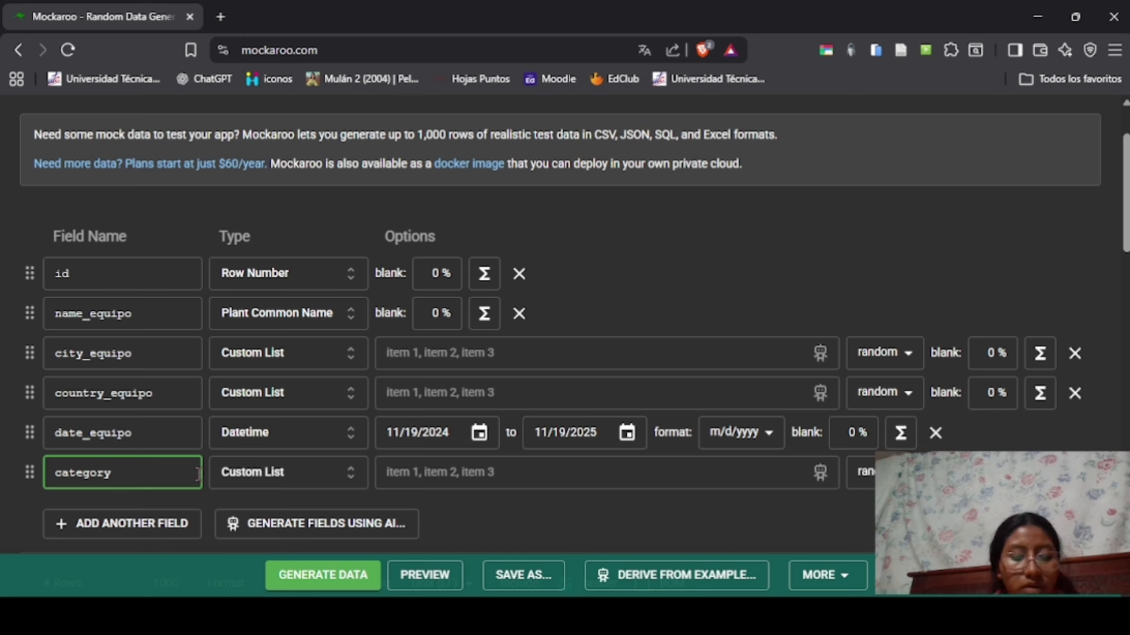
Rename the last field from category to category_equipo
type("_ew")
key("BackSpace")
key("BackSpace")
type("quipo")
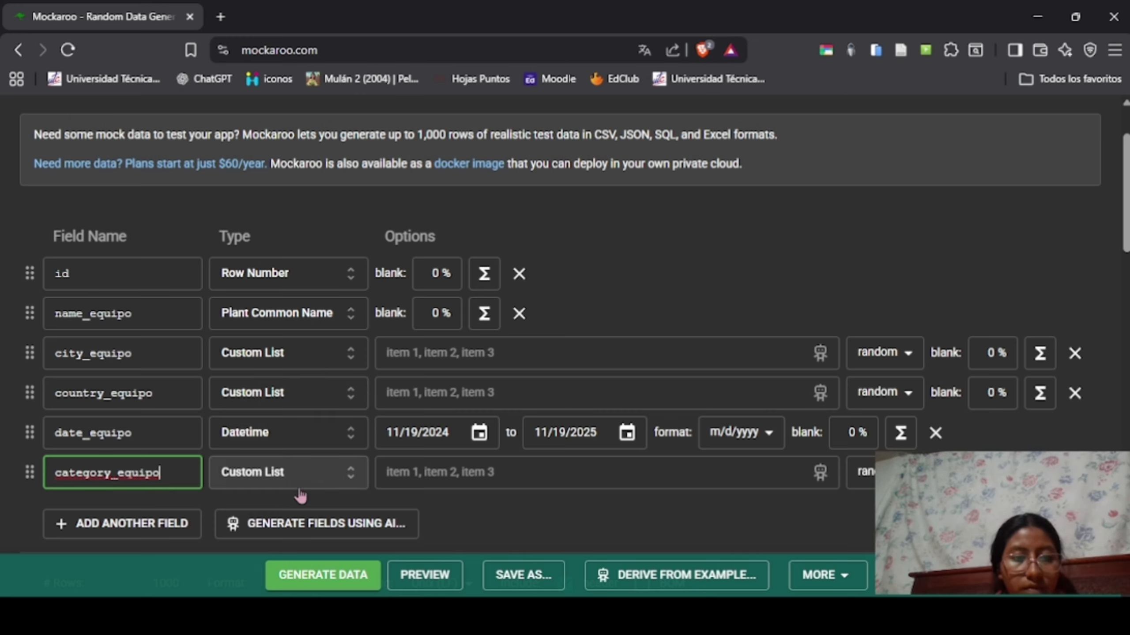
Search the data types for "cu" and set the category_equipo field's type to Custom List
left_click(323, 474)
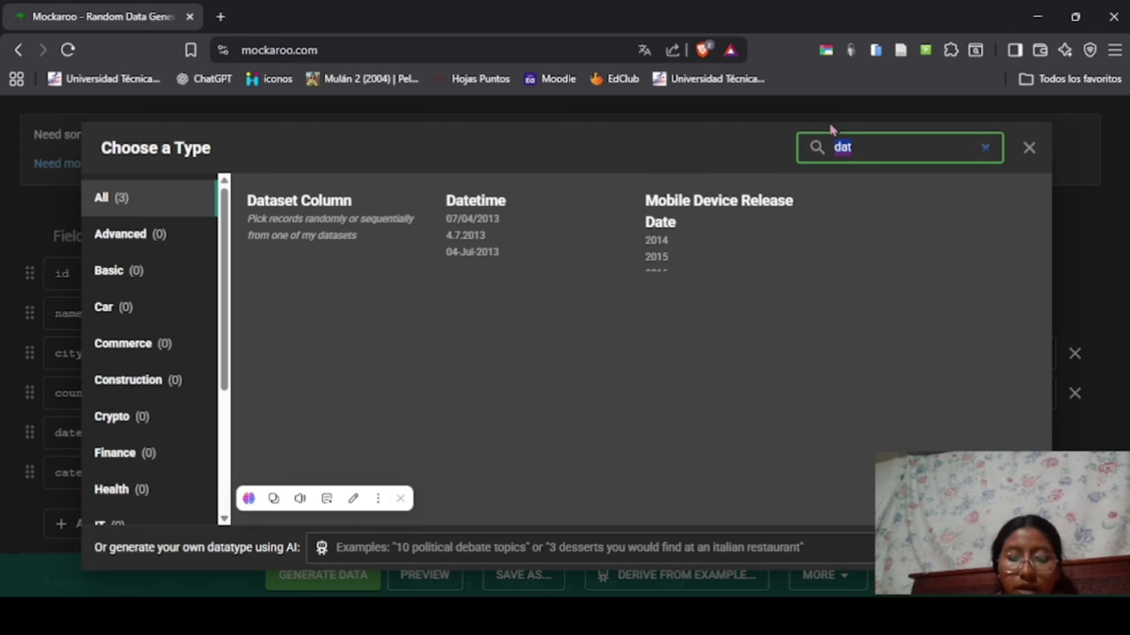
type("cu")
left_click(741, 225)
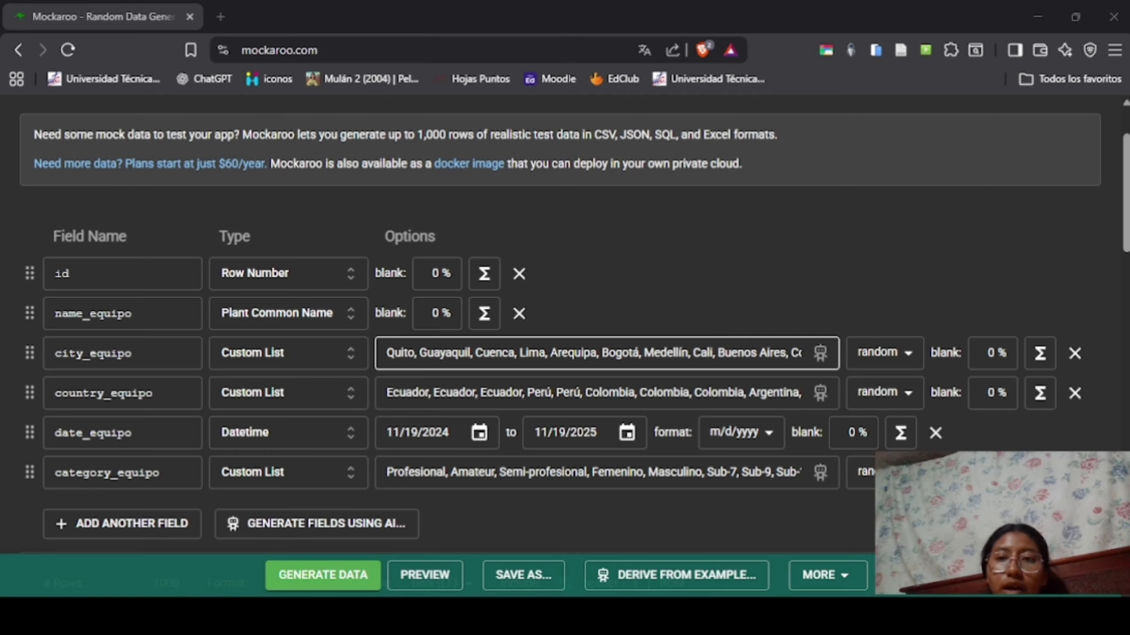
Generate the mock data from the completed schema and open the downloaded soccer.csv in Excel
key("Tab")
key("Tab")
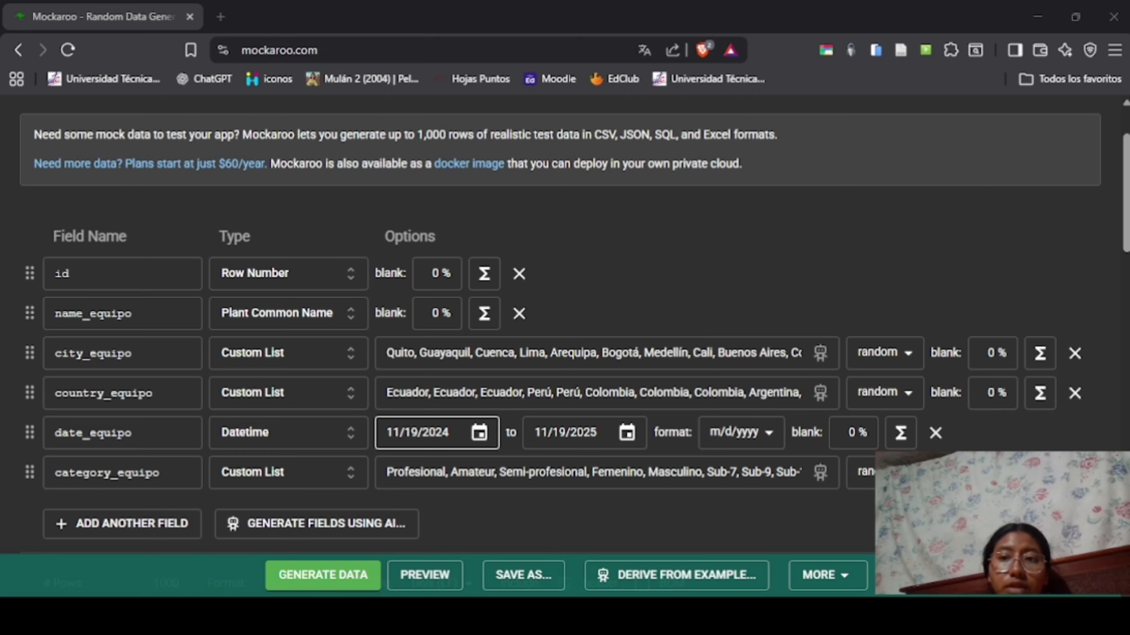
key("shift+Tab")
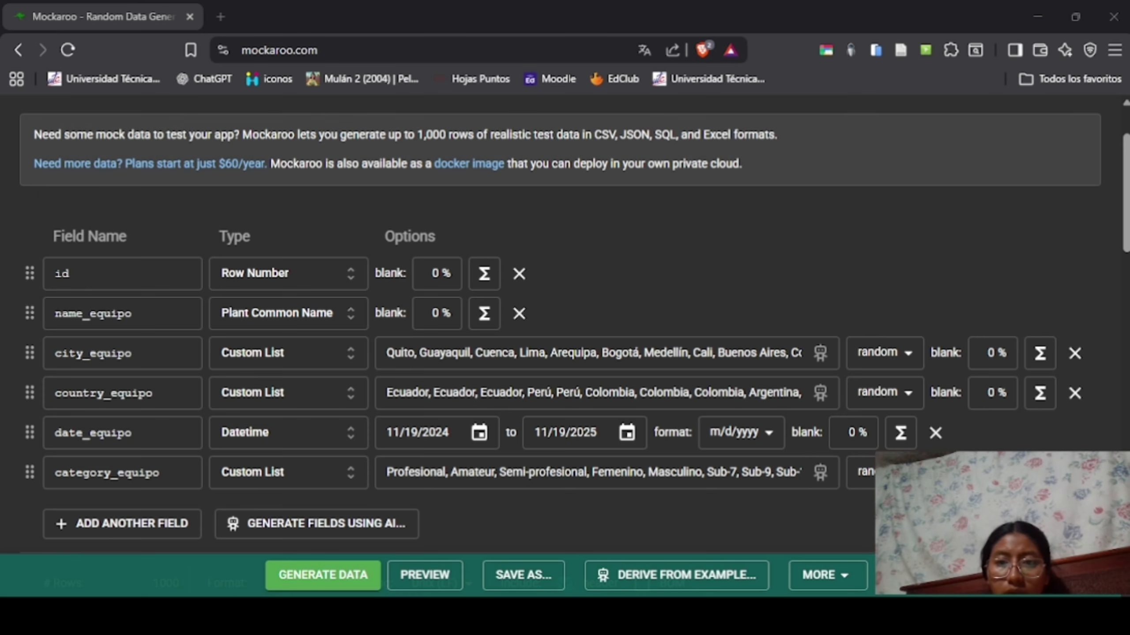
left_click(323, 575)
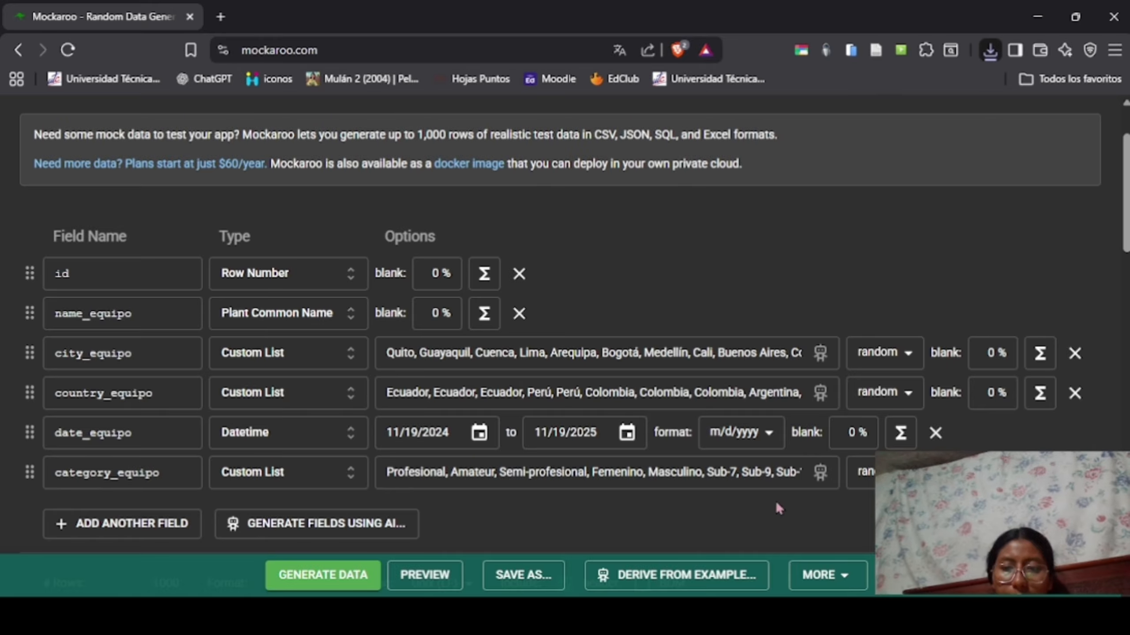
left_click(914, 84)
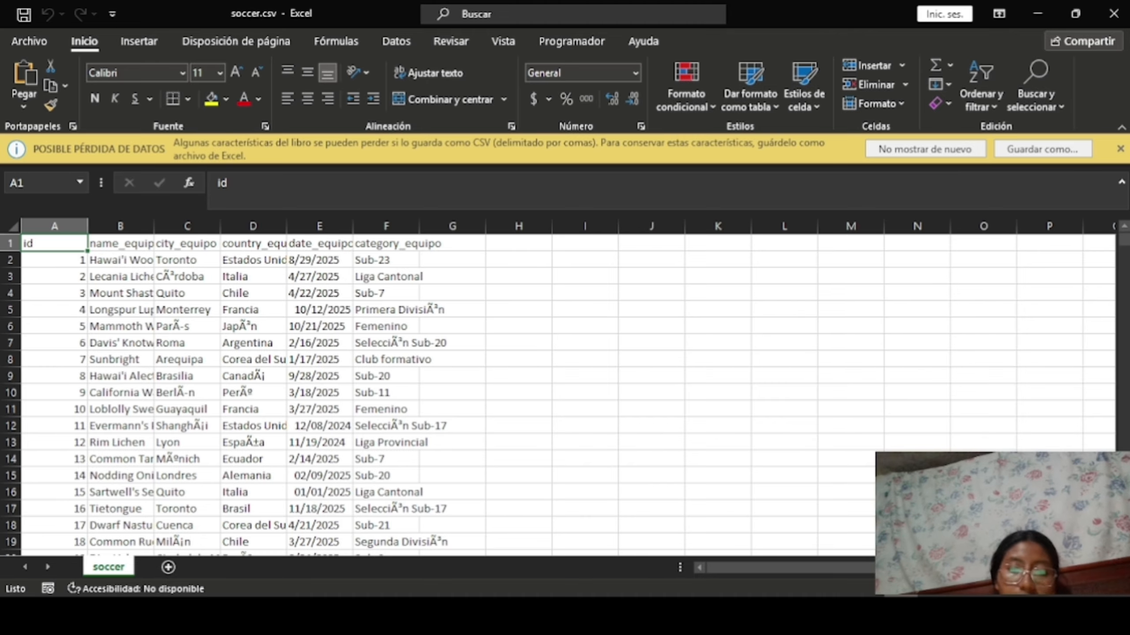
Select the id column from A1 down to the last row and run Text to Columns on it
key("alt+Tab")
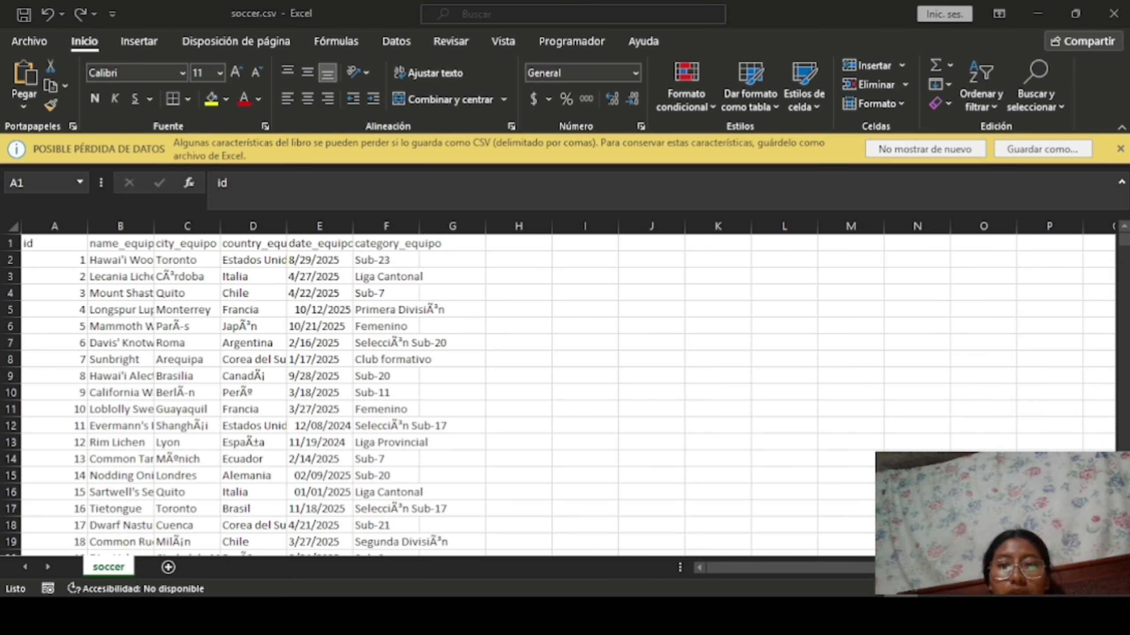
key("alt+Tab")
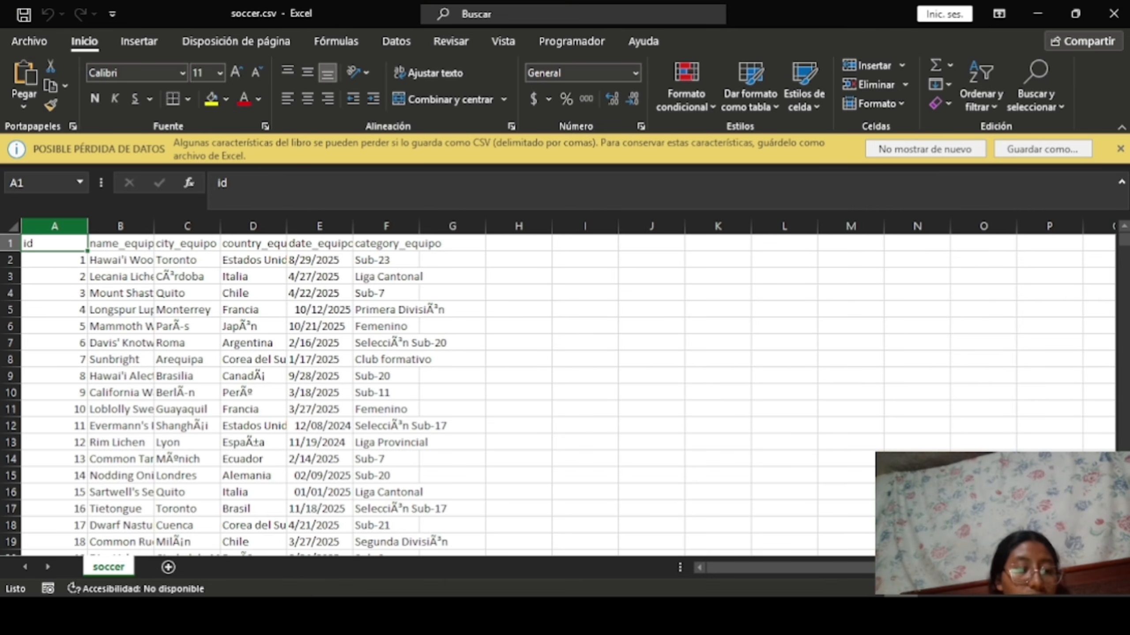
key("ctrl+shift+Down")
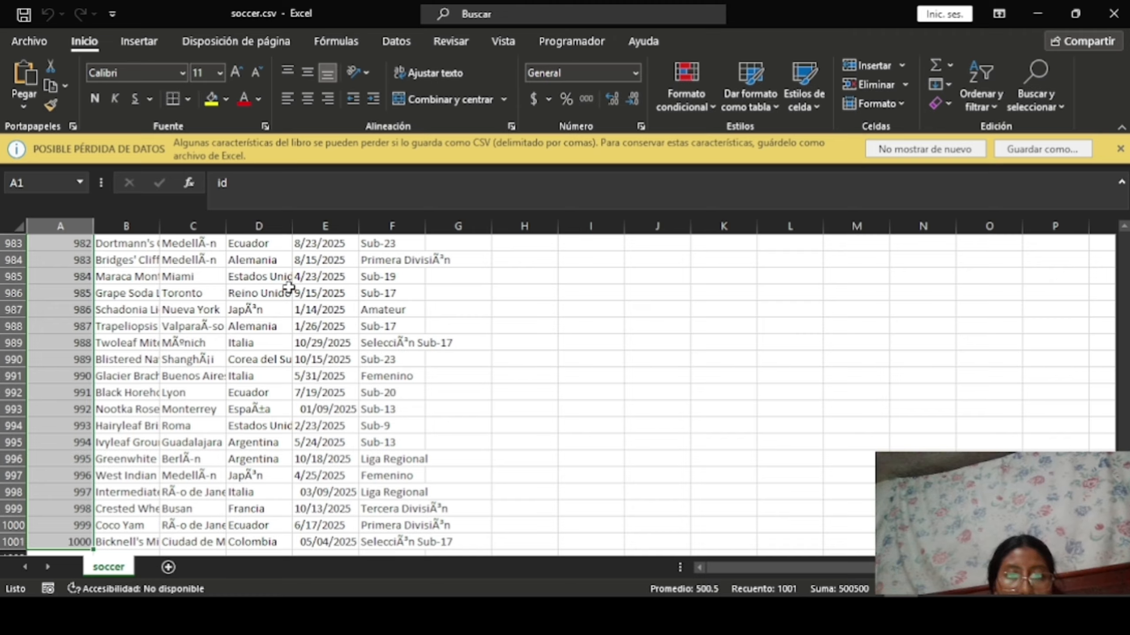
key("alt+Tab")
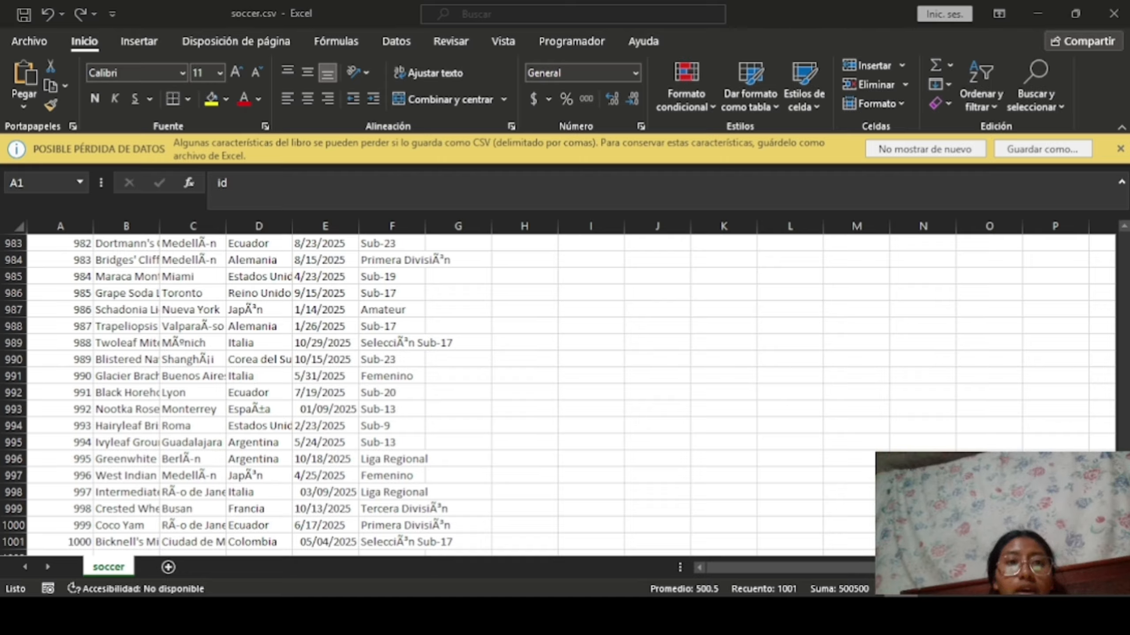
key("alt+Tab")
left_click(397, 41)
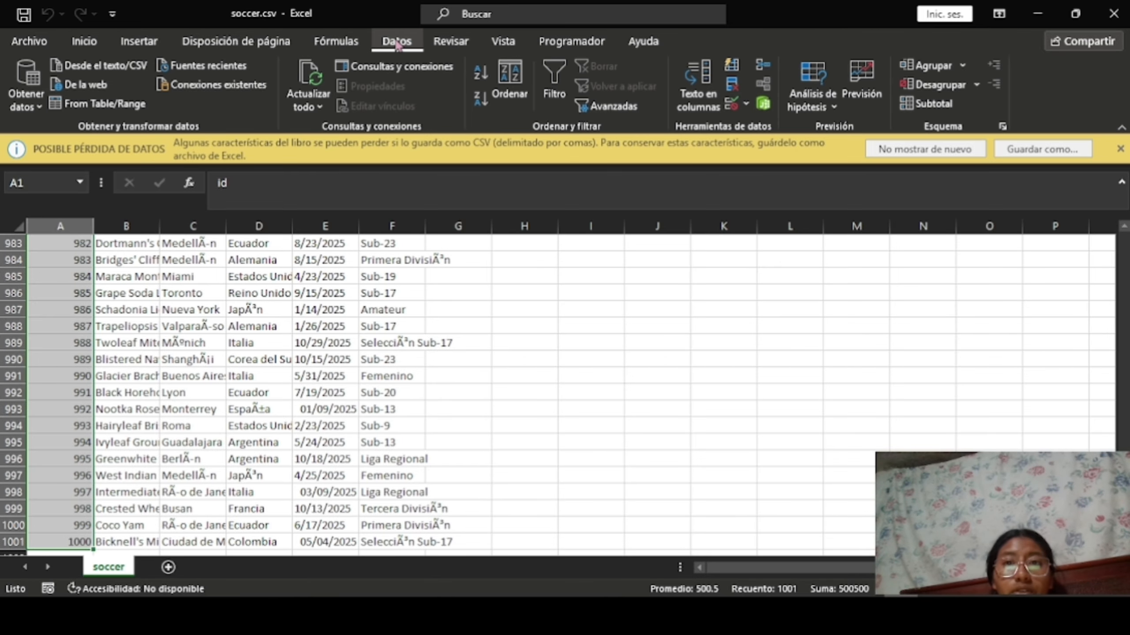
left_click(698, 105)
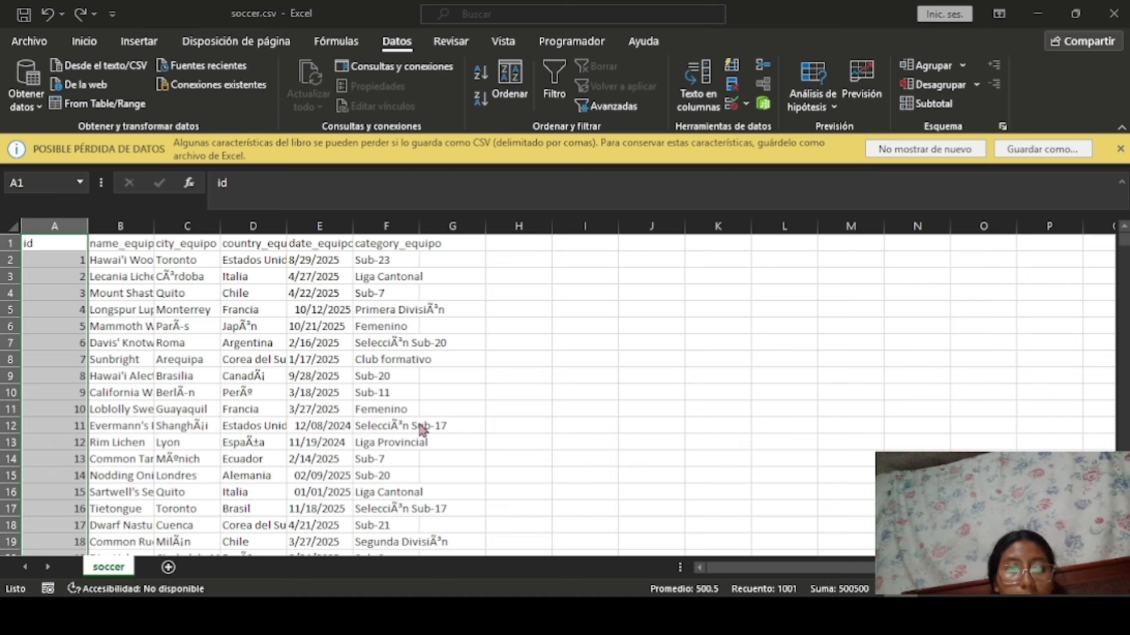
left_click(485, 429)
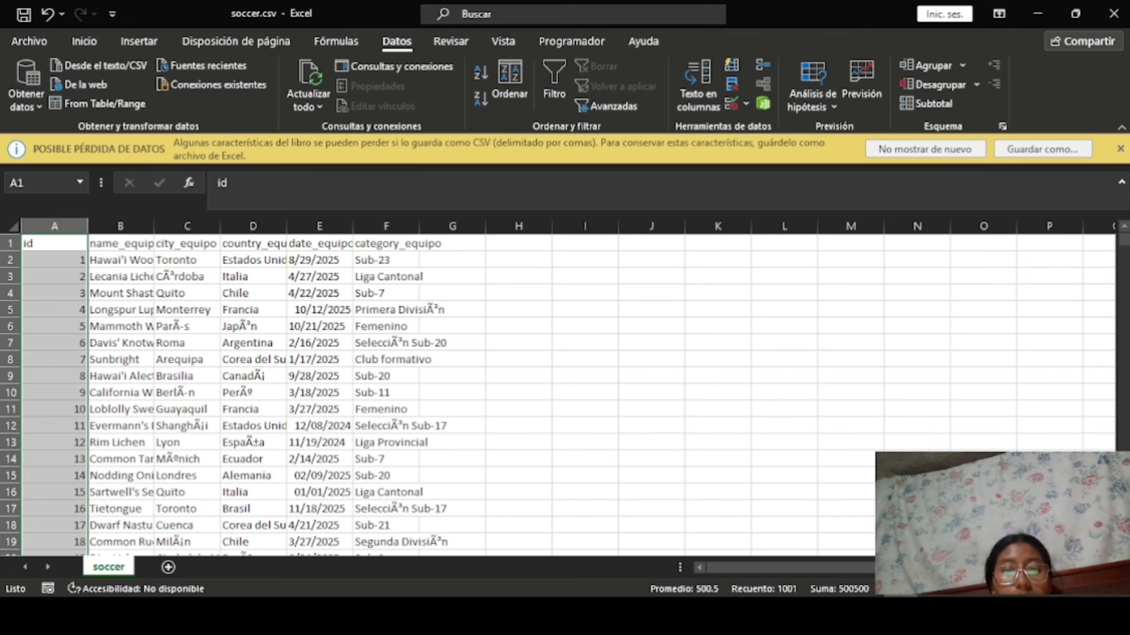
key("alt+Tab")
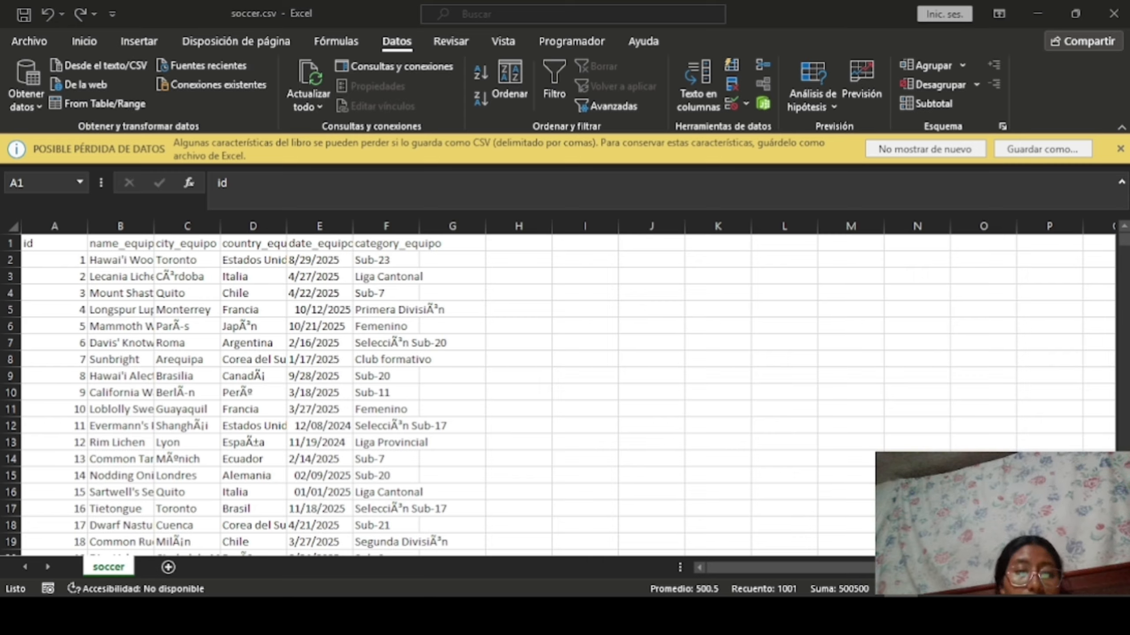
Replace every garbled "Ã³" in the sheet with "a", taking the characters from the country name in cell D6
left_click(247, 325)
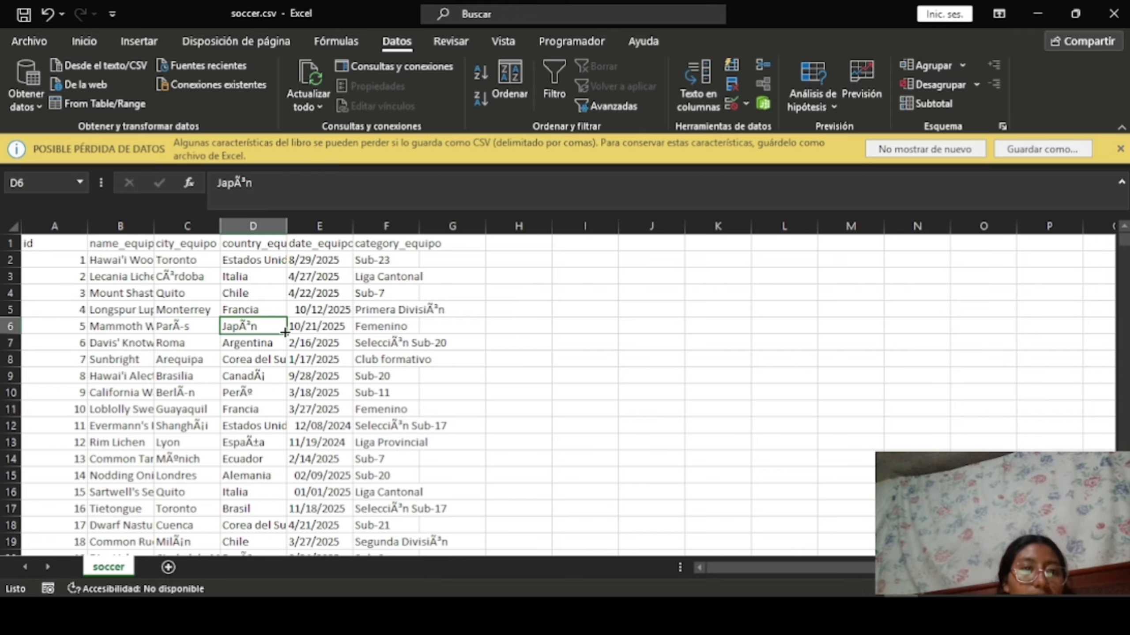
left_click(245, 184)
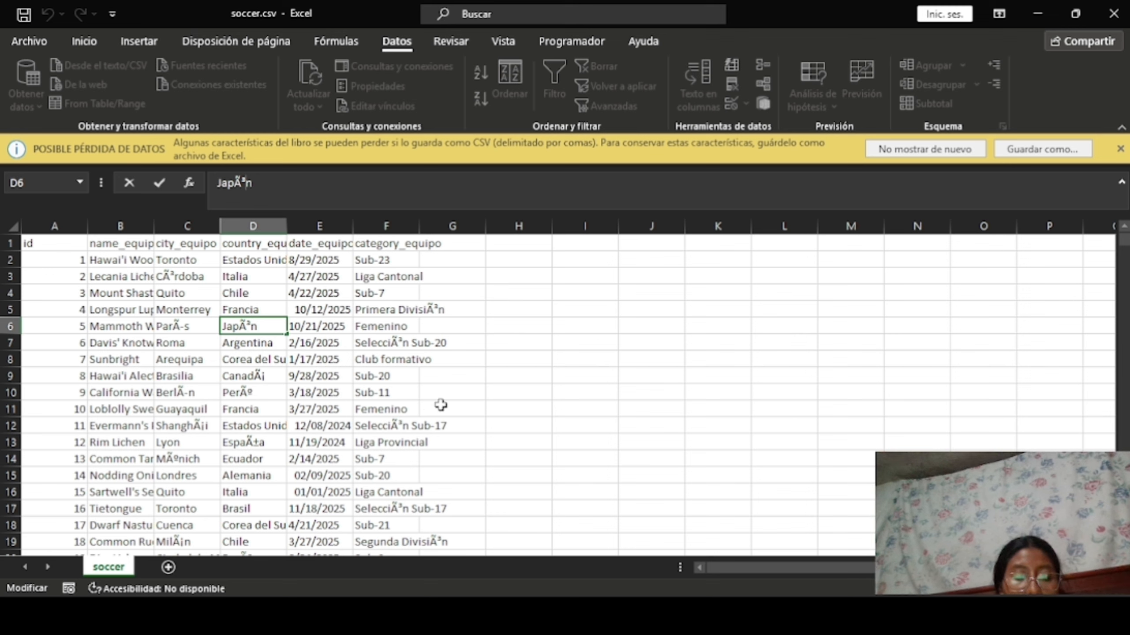
key("Escape")
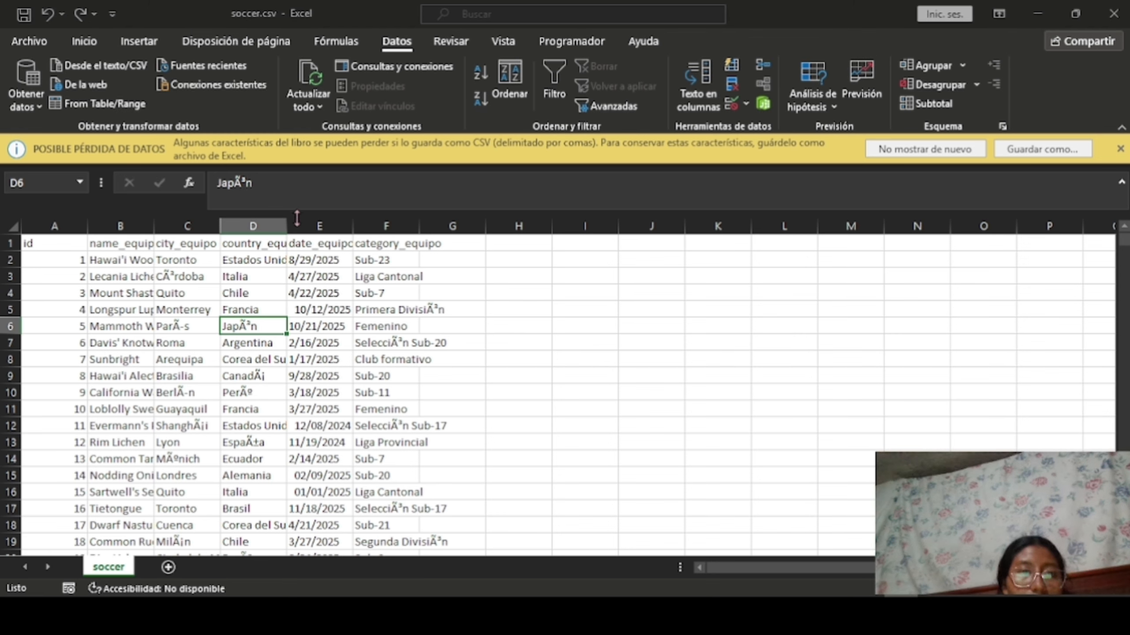
left_click(255, 326)
left_click(247, 182)
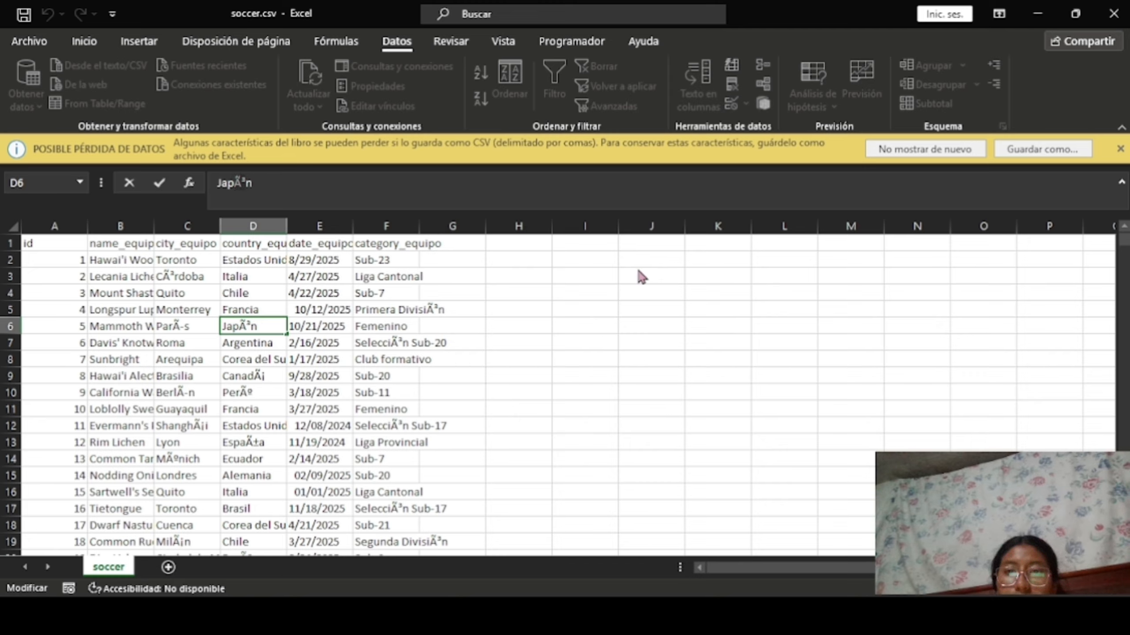
key("alt+Tab")
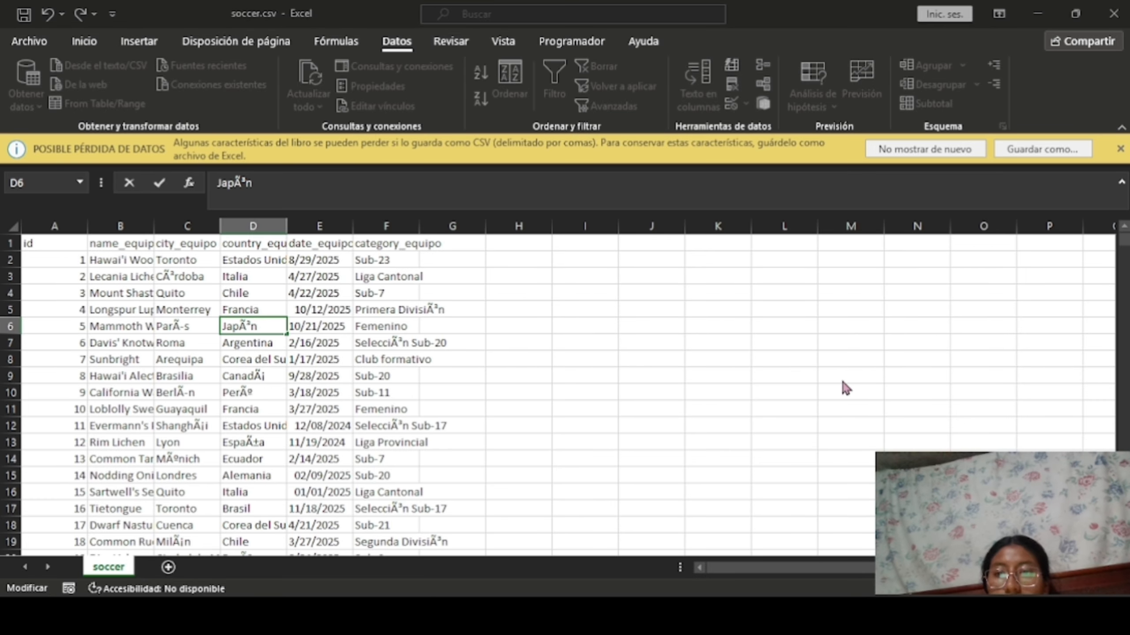
left_click(609, 379)
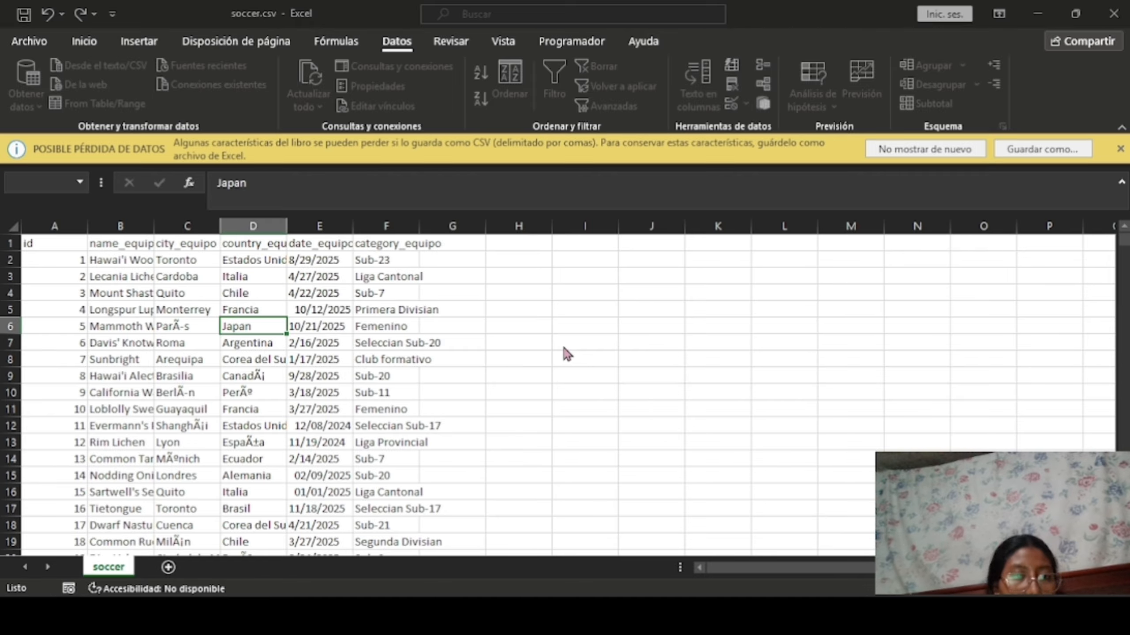
Replace the garbled "Ã¡" found in cell D9 with "a" throughout the sheet, and the "Ãº" found in D10 with "u"
left_click(242, 378)
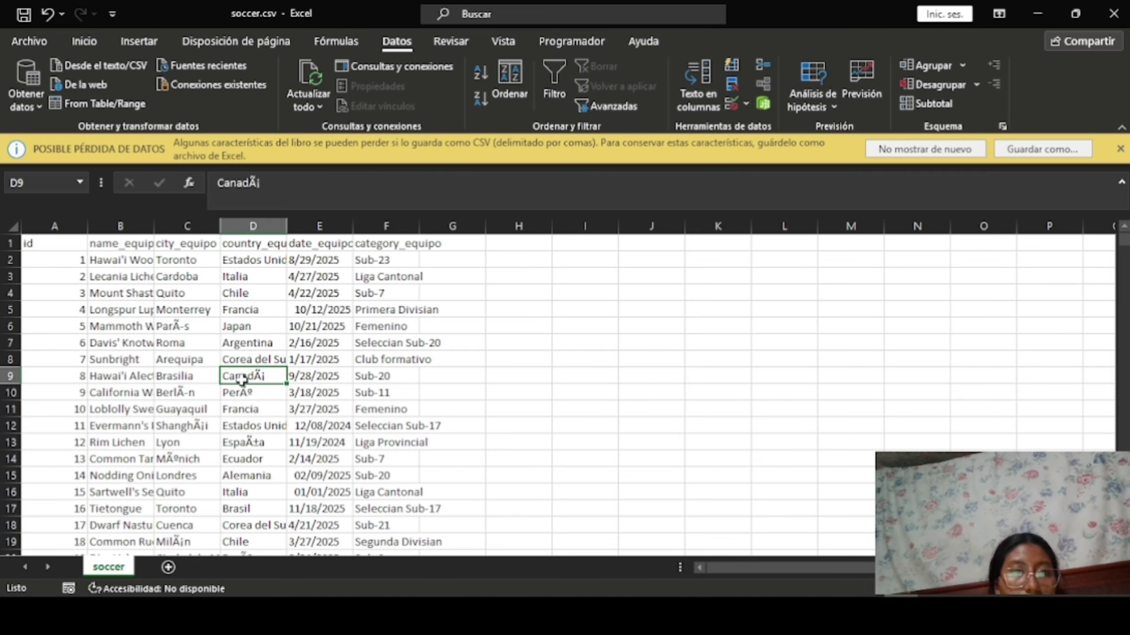
left_click(266, 183)
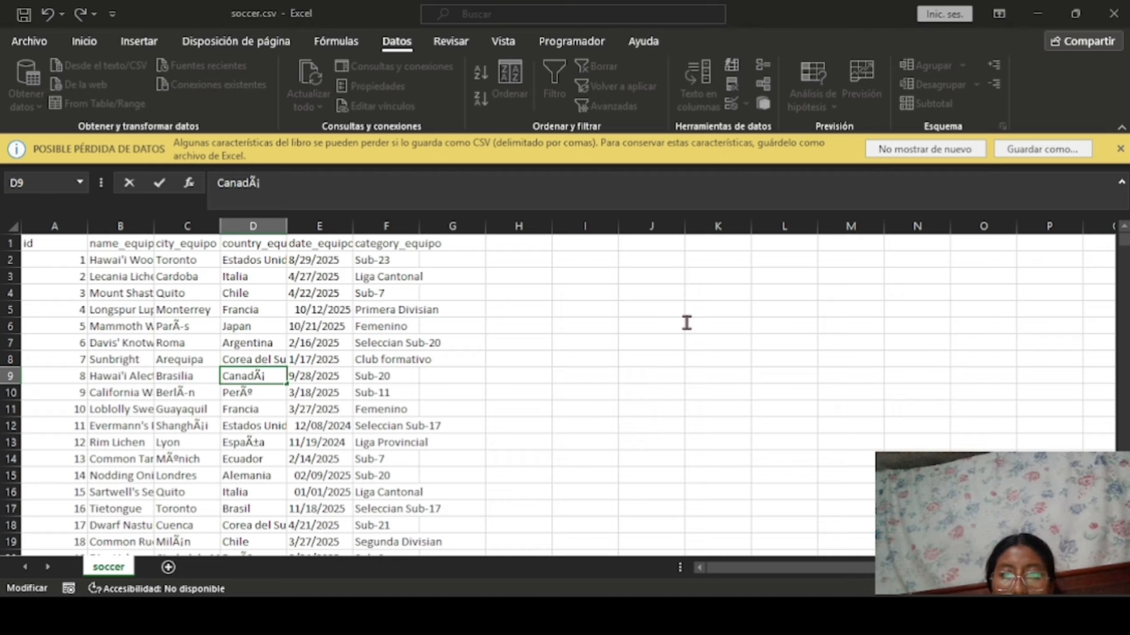
left_click(608, 379)
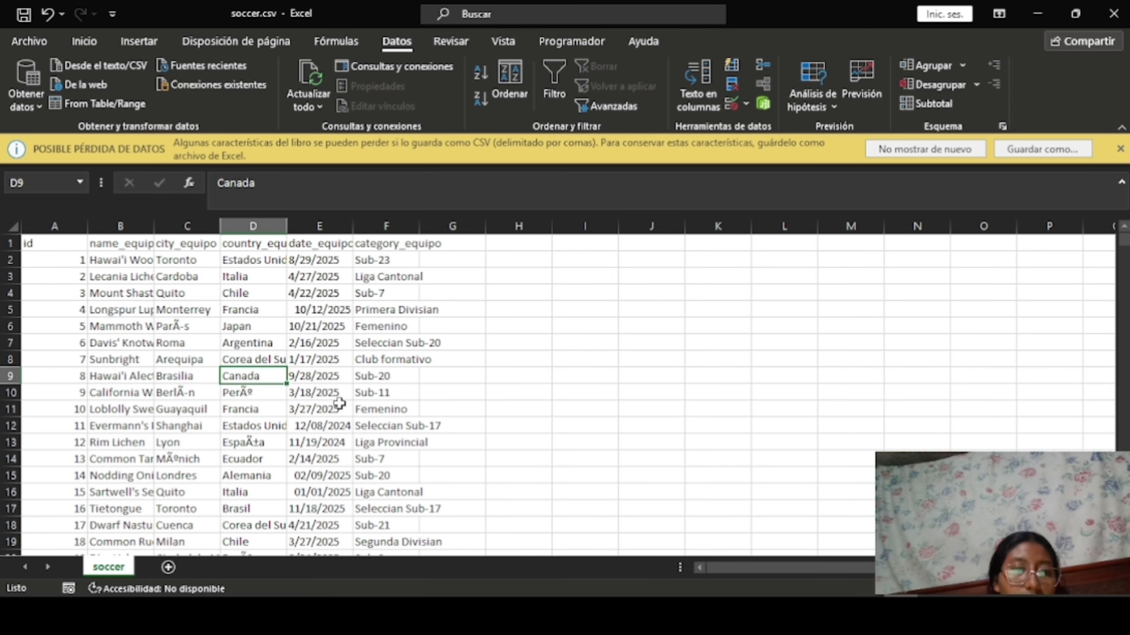
left_click(252, 395)
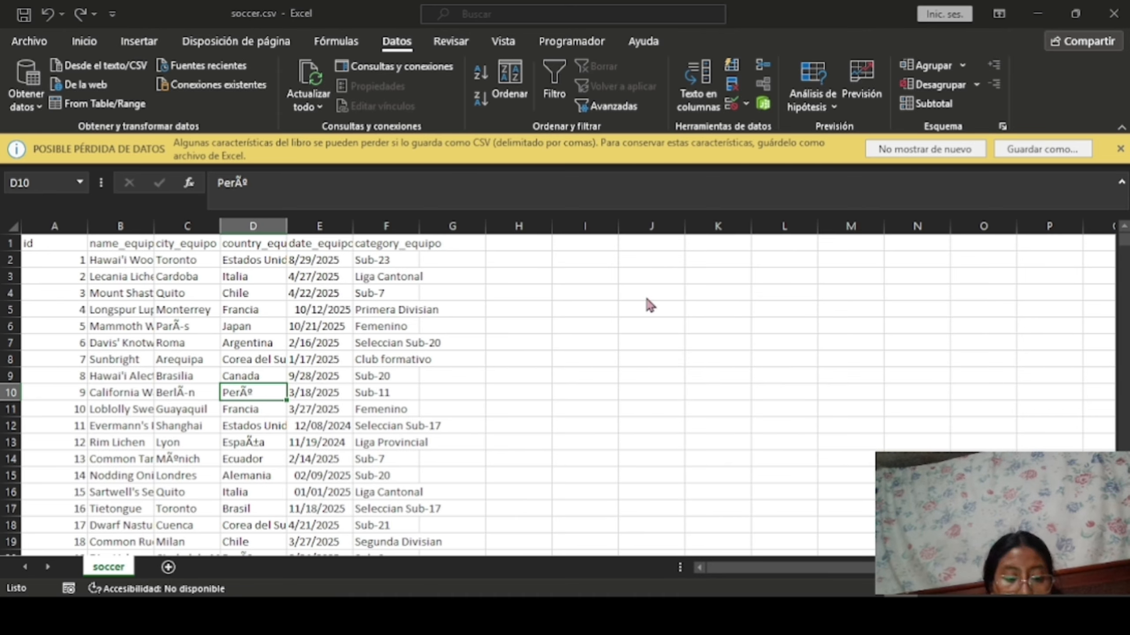
left_click(638, 616)
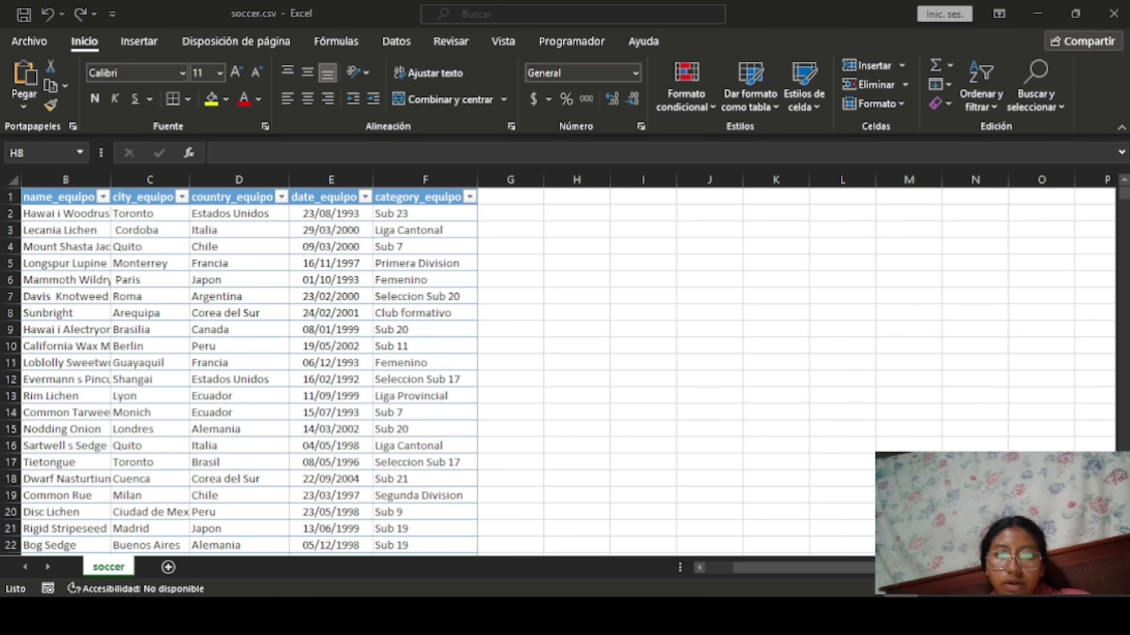
Save the cleaned soccer.csv table as an Excel workbook named soccer.xlsx
key("alt+Tab")
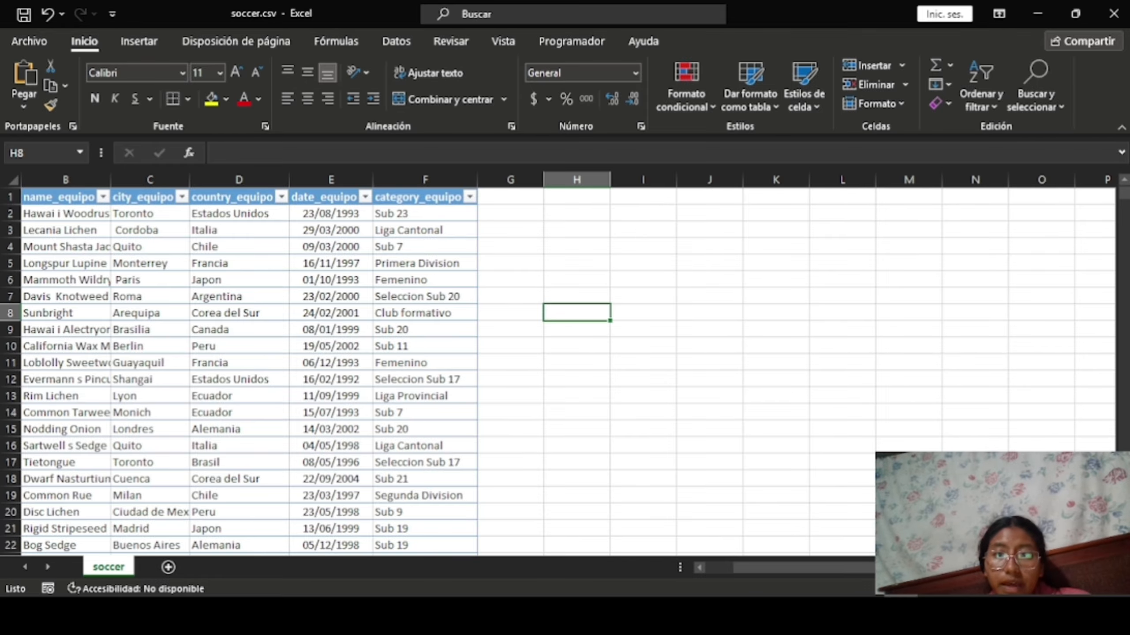
left_click(20, 40)
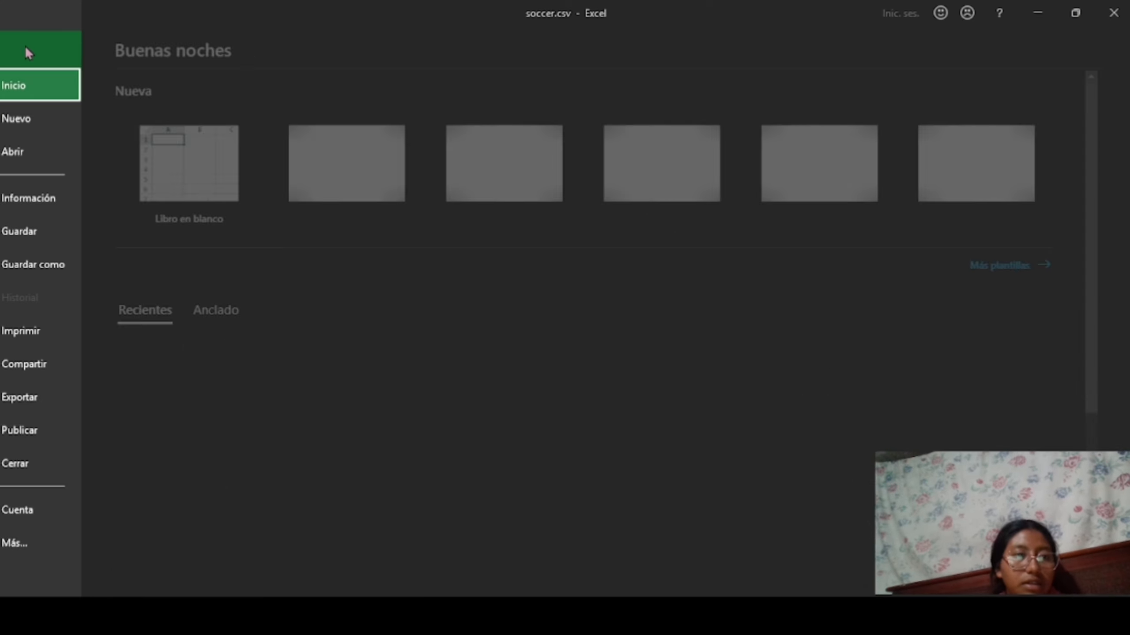
left_click(71, 269)
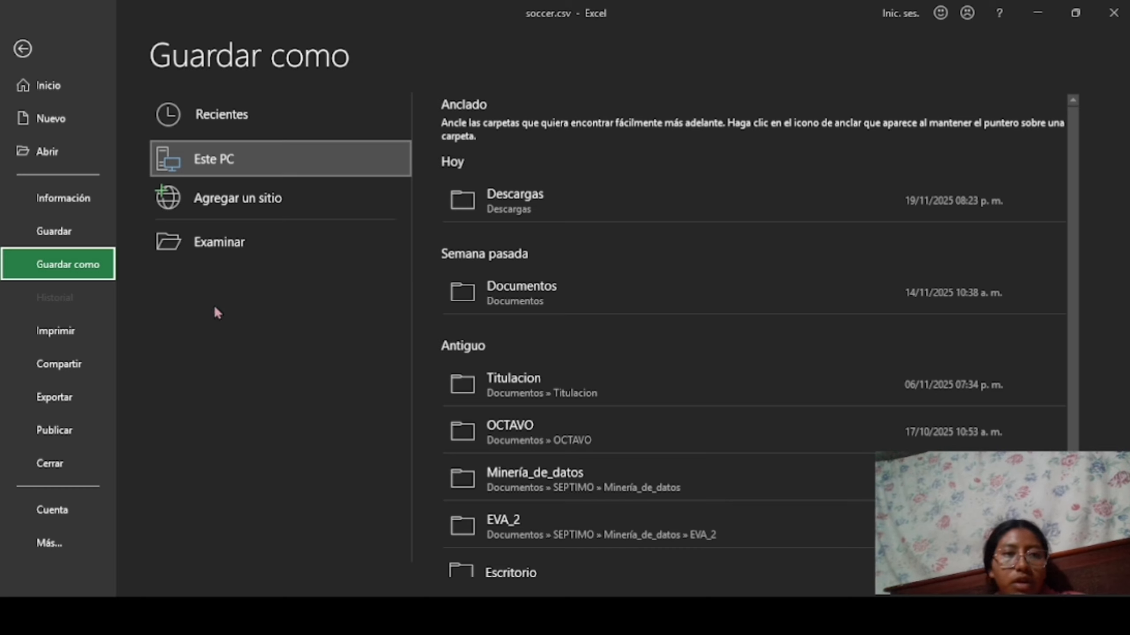
left_click(219, 245)
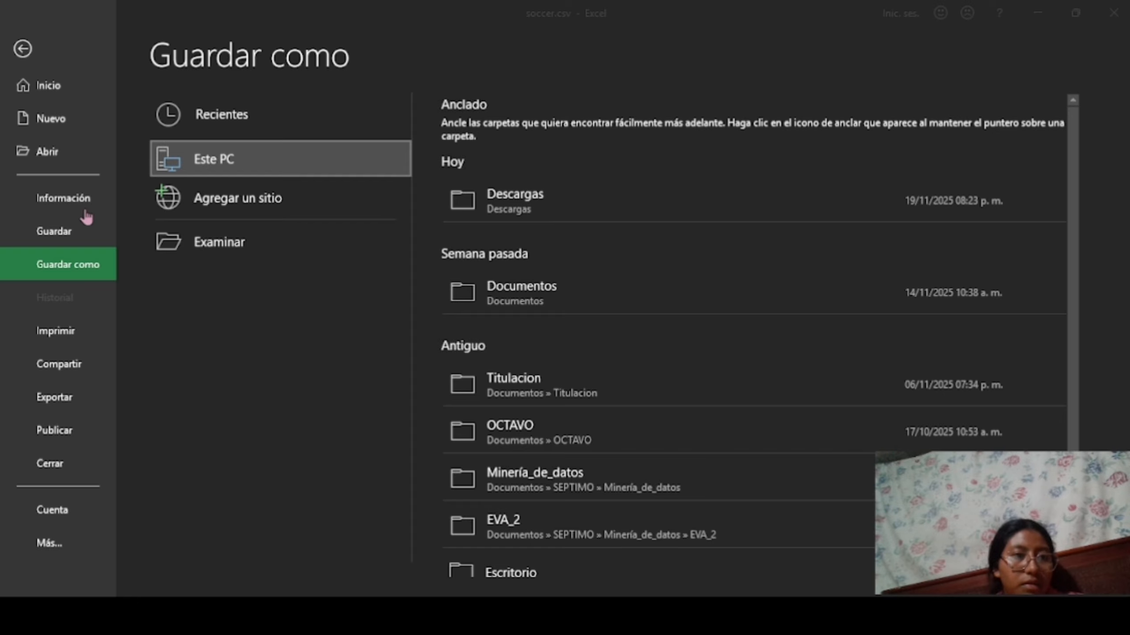
left_click(430, 388)
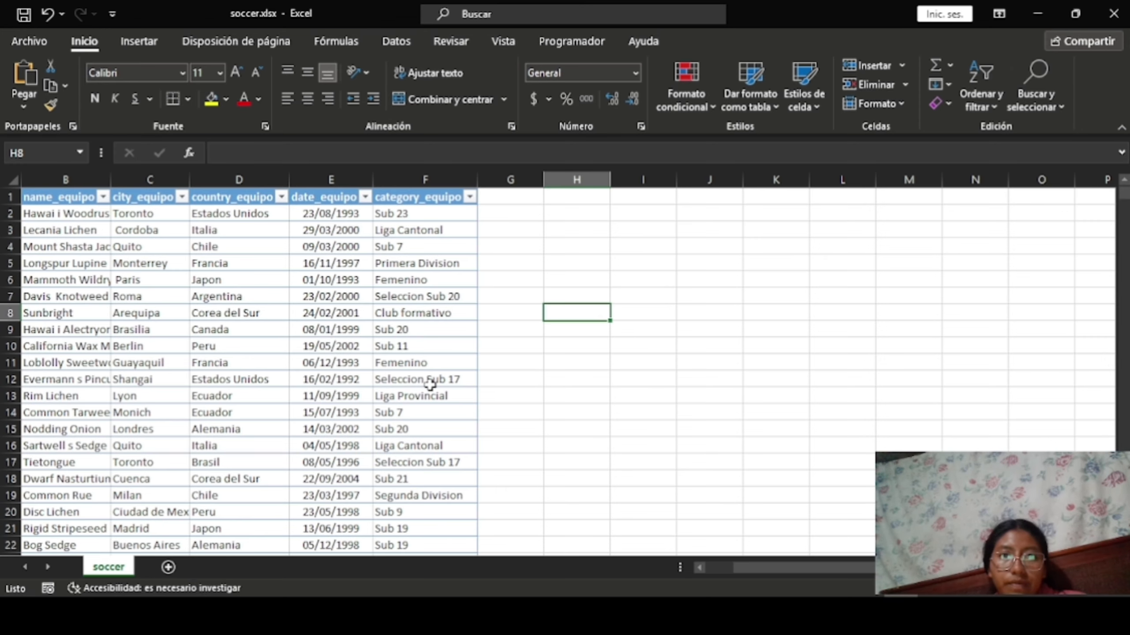
Review the dates in the date_equipo column and the entries in the category_equipo column of the cleaned table
left_click(321, 314)
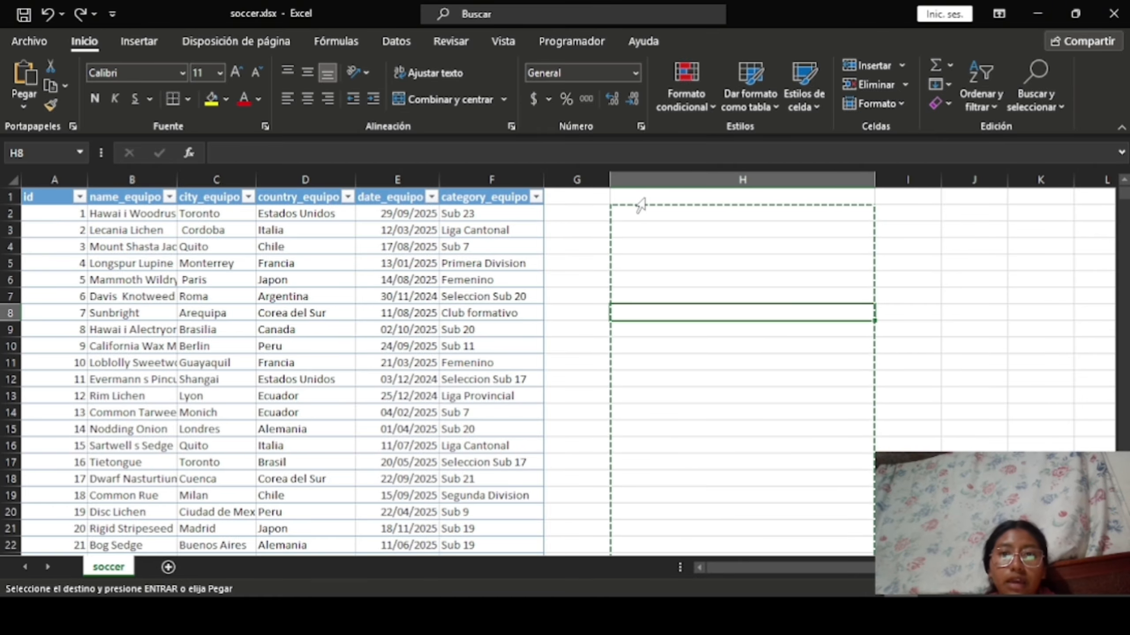
left_click(433, 213)
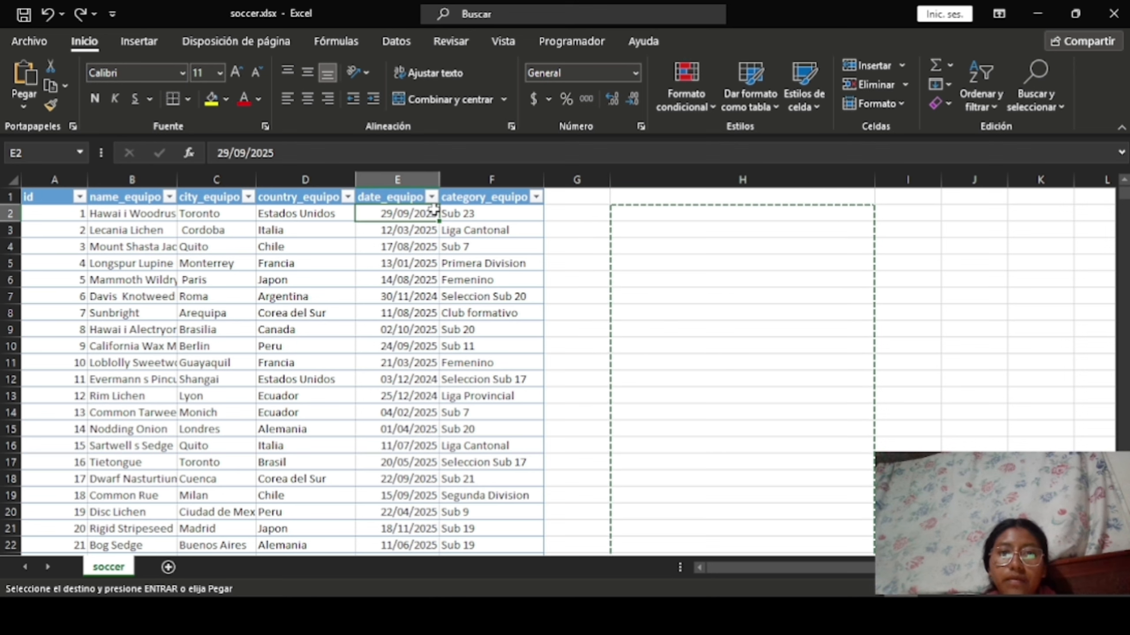
left_click(442, 180)
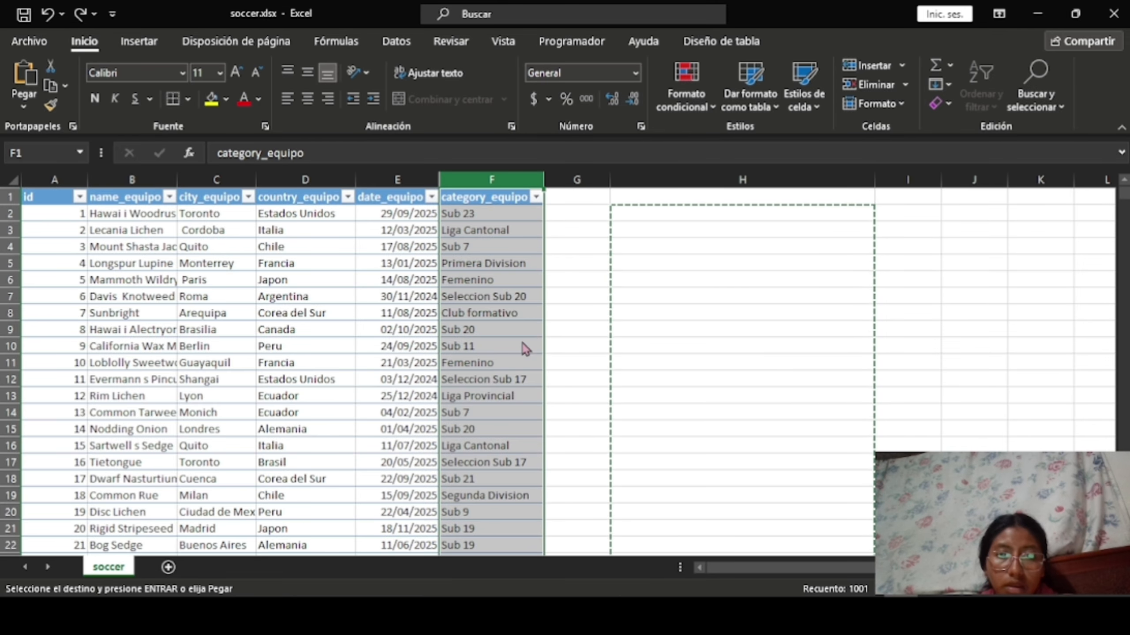
left_click(568, 512)
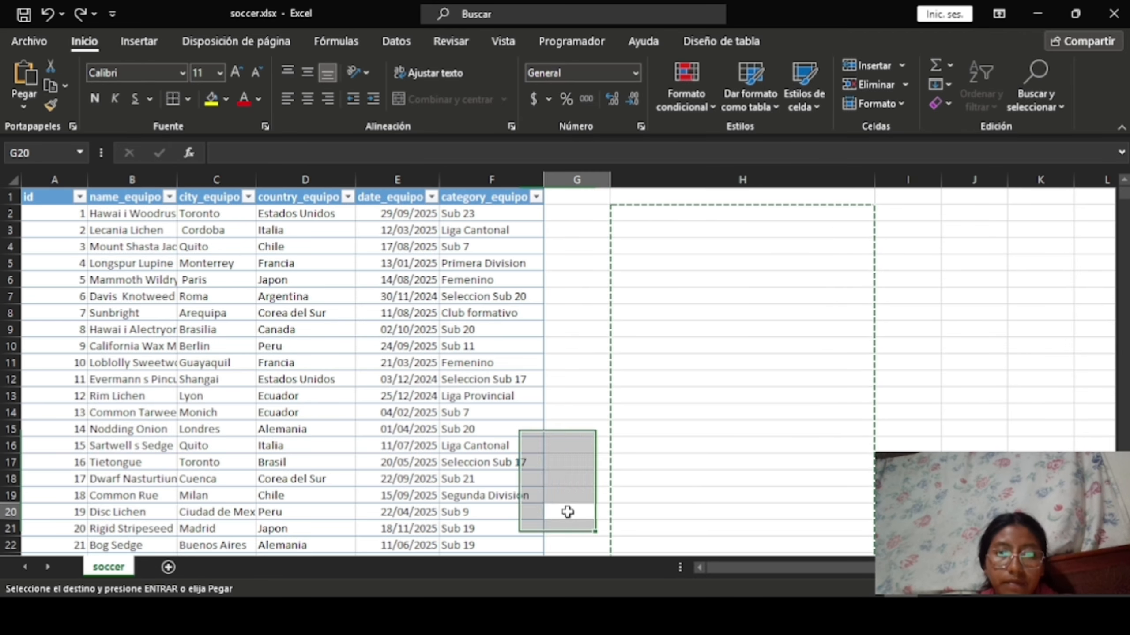
Insert a new blank table column between date_equipo and category_equipo
left_click(452, 176)
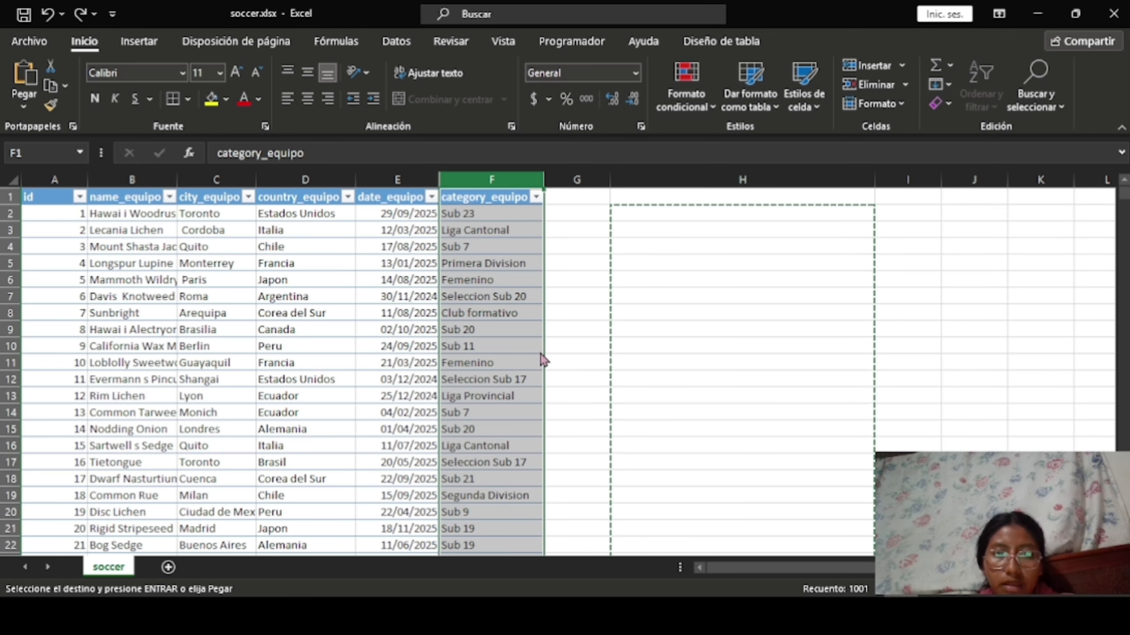
left_click(427, 379)
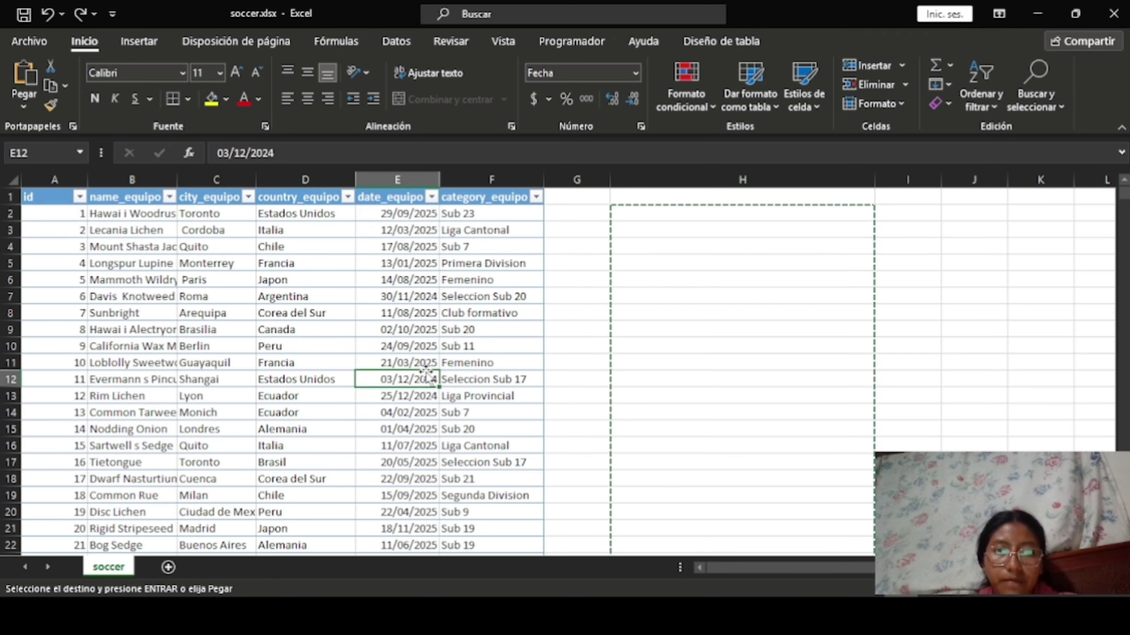
key("ctrl+Up")
left_click(535, 362)
double_click(599, 346)
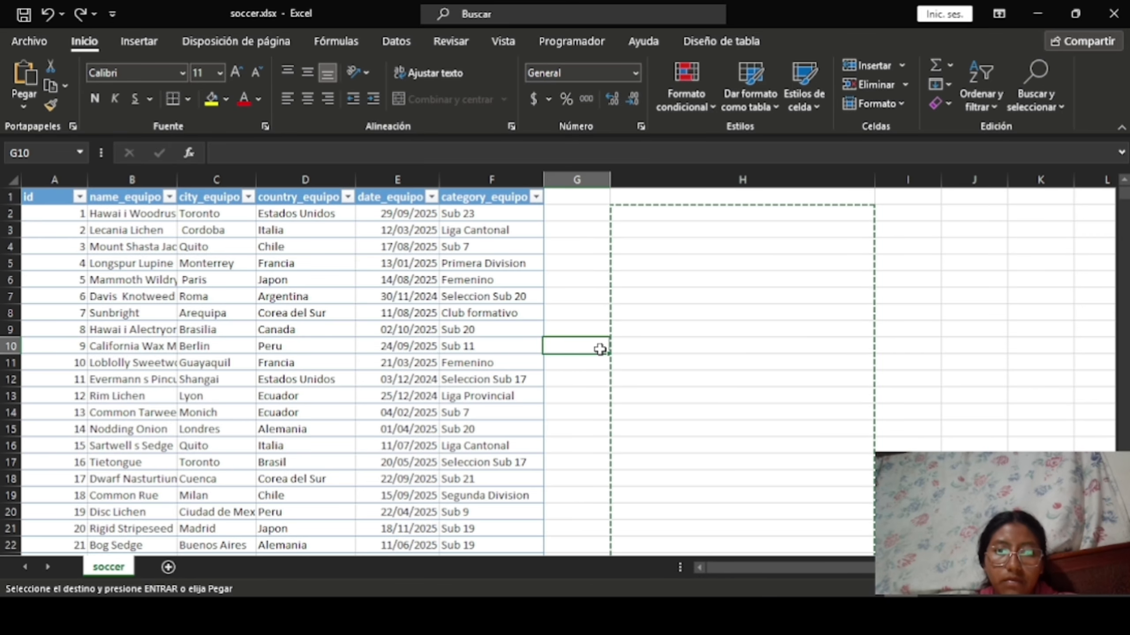
left_click(448, 198)
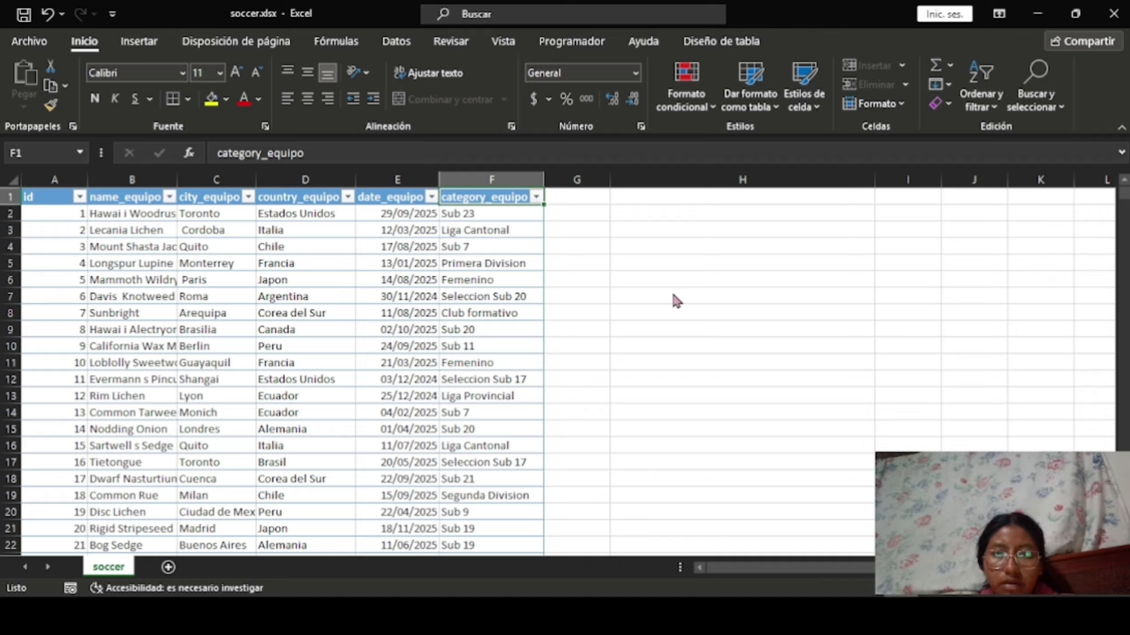
key("ctrl+plus")
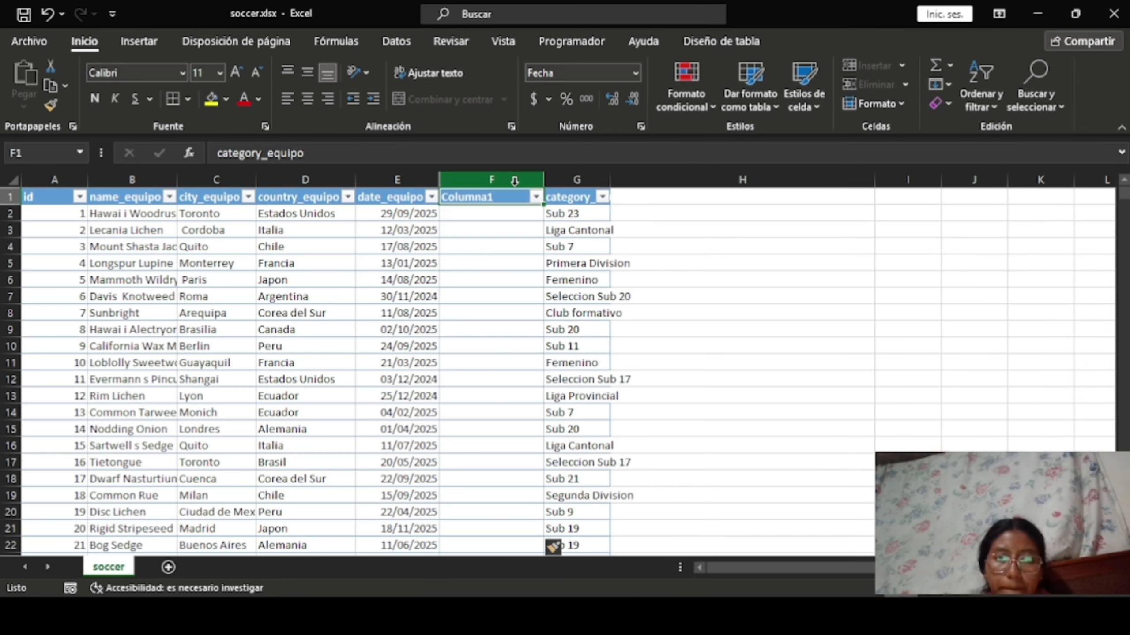
Name the new column F header fecha_real
key("BackSpace")
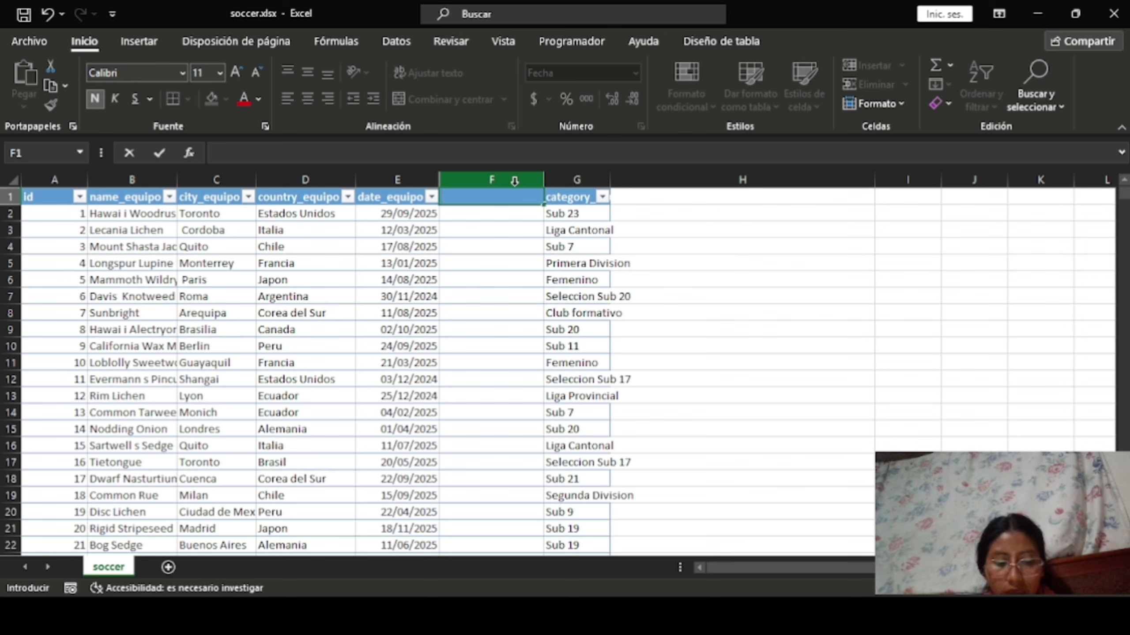
type("fecha")
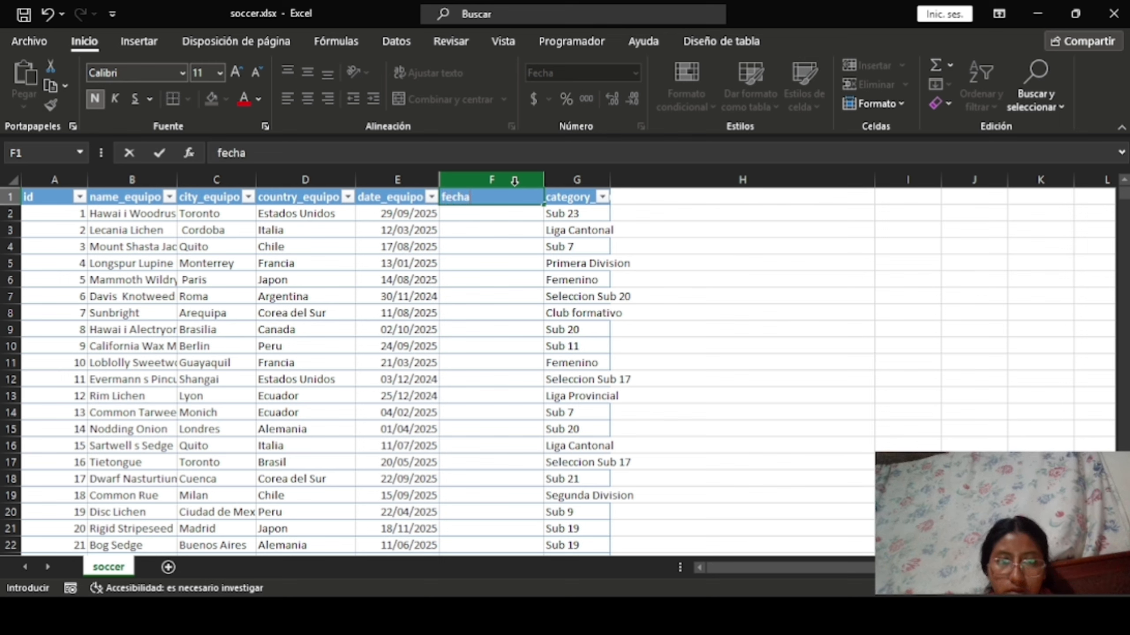
type("_er")
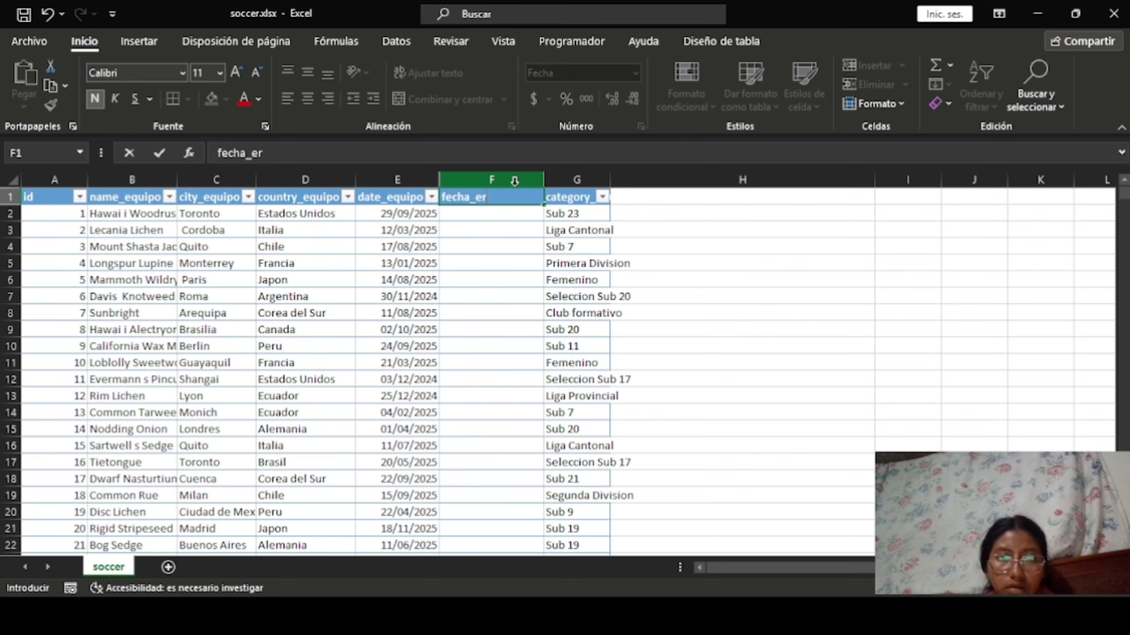
key("BackSpace")
key("BackSpace")
type("real")
key("Return")
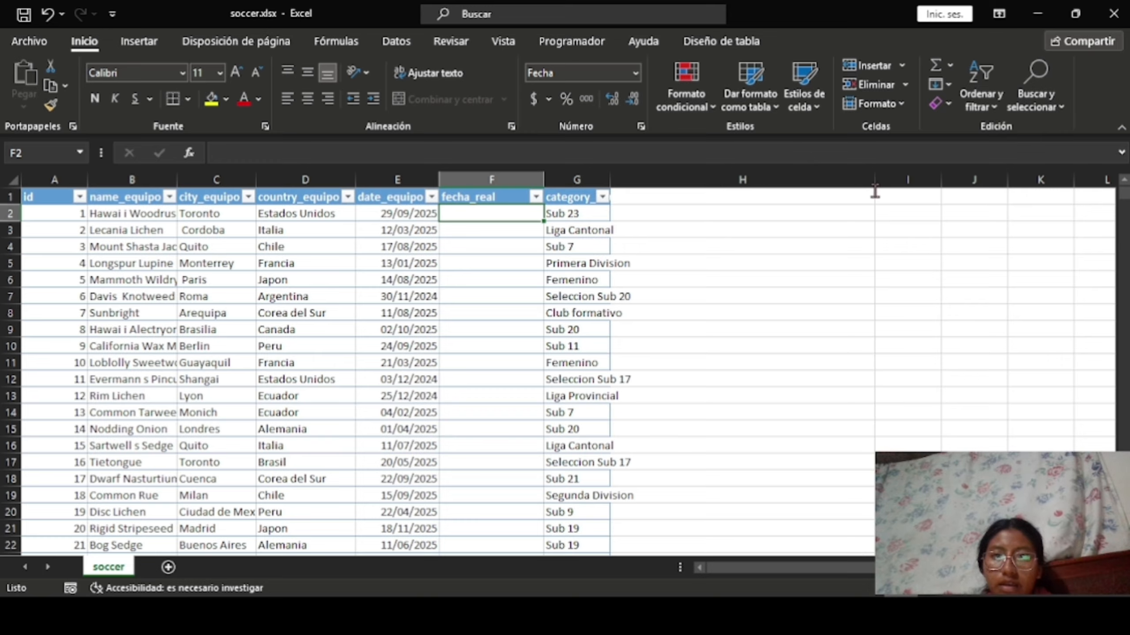
Enter the date conversion formula =TEXTO([date_cell],"aaaa-mm-dd") in cell F2 of the fecha_real column
key("alt+Tab")
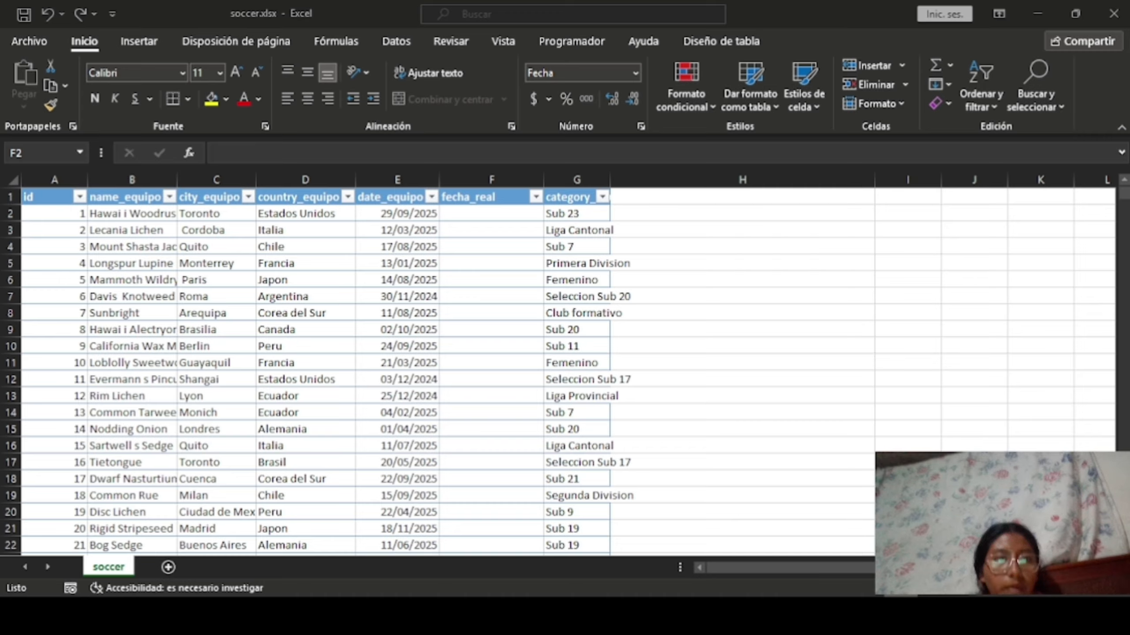
key("alt+Tab")
left_click(390, 150)
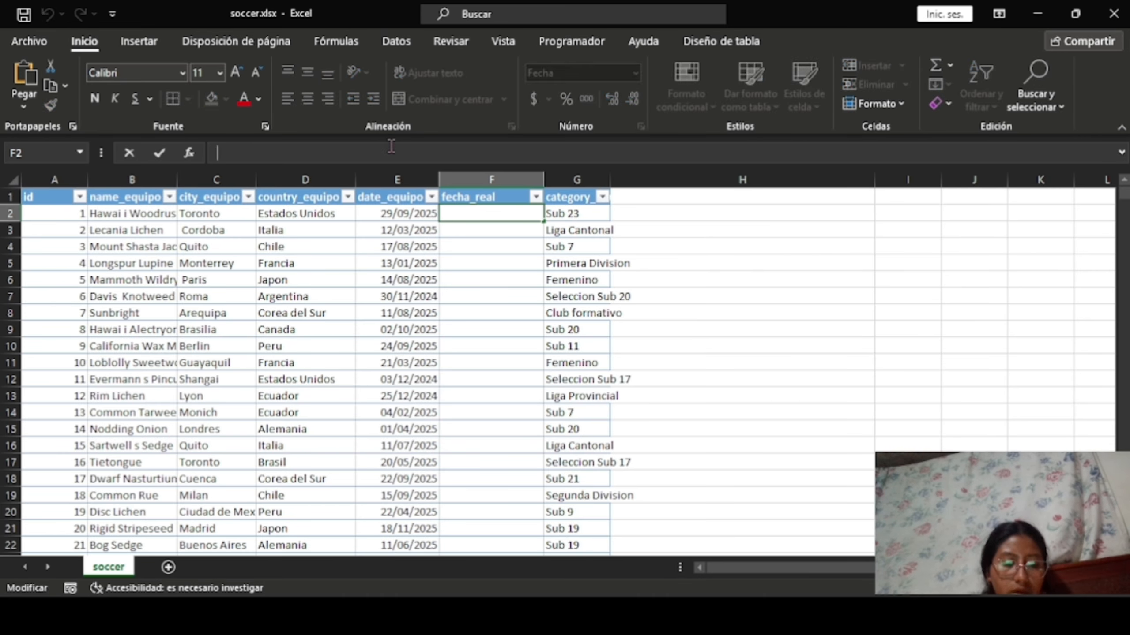
type("=TEXTO([date_cell],\"aaaa-mm-dd\")")
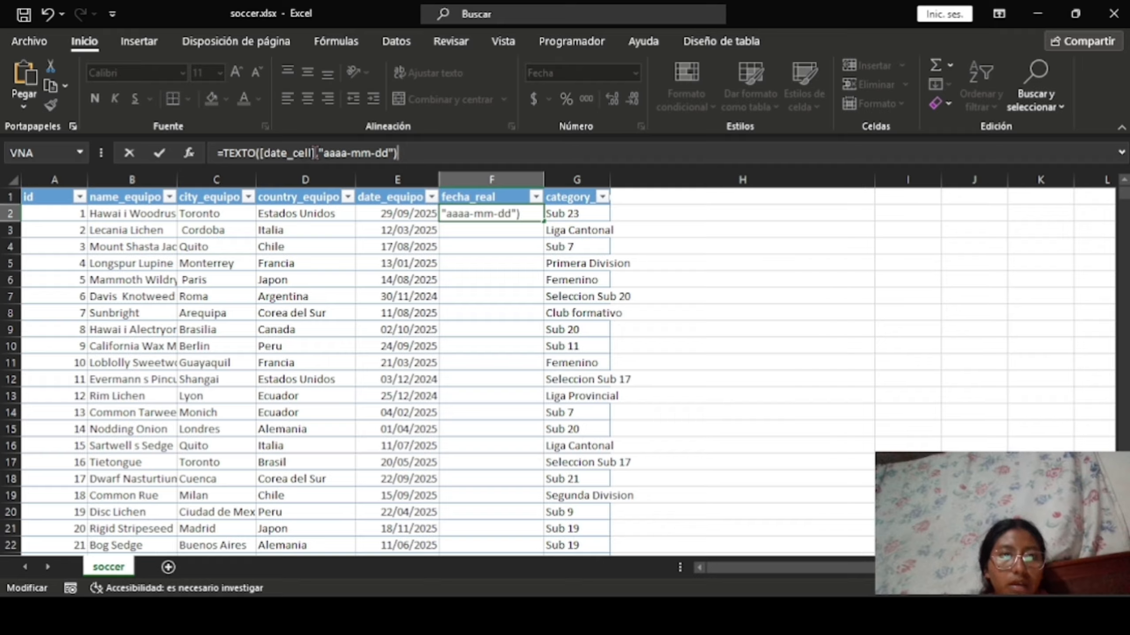
Replace the [date_cell] placeholder in the F2 formula with a reference to the date_equipo cell E2 and apply it to the fecha_real column
left_click(375, 163)
left_click(319, 153)
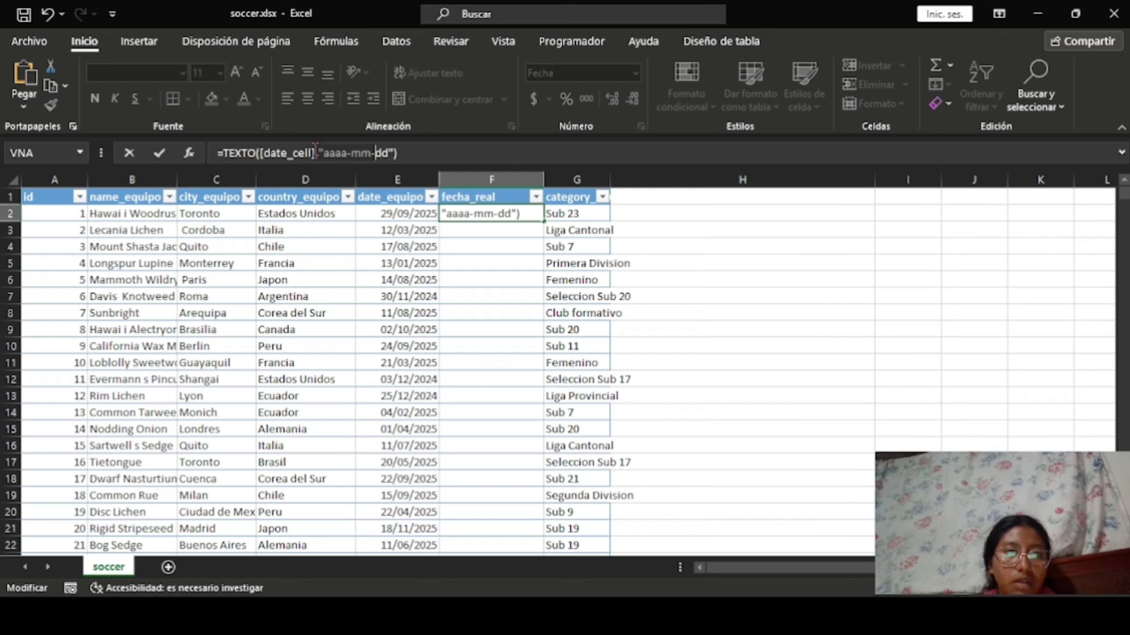
key("BackSpace")
key("BackSpace")
key("BackSpace")
key("BackSpace")
key("BackSpace")
key("BackSpace")
key("BackSpace")
key("BackSpace")
key("BackSpace")
key("BackSpace")
key("BackSpace")
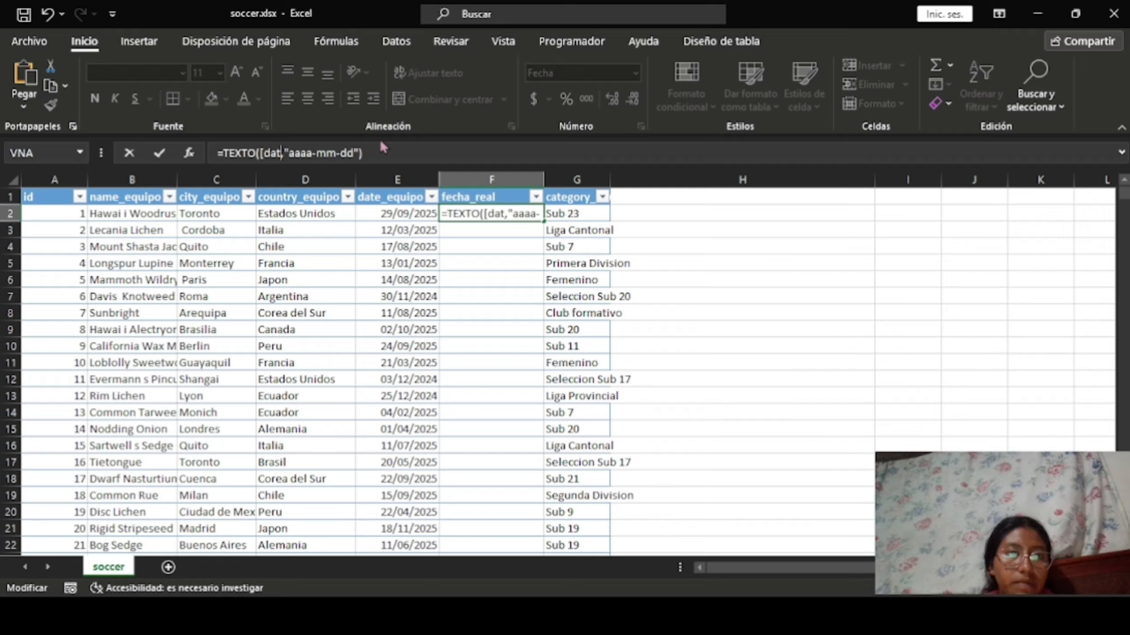
left_click(387, 214)
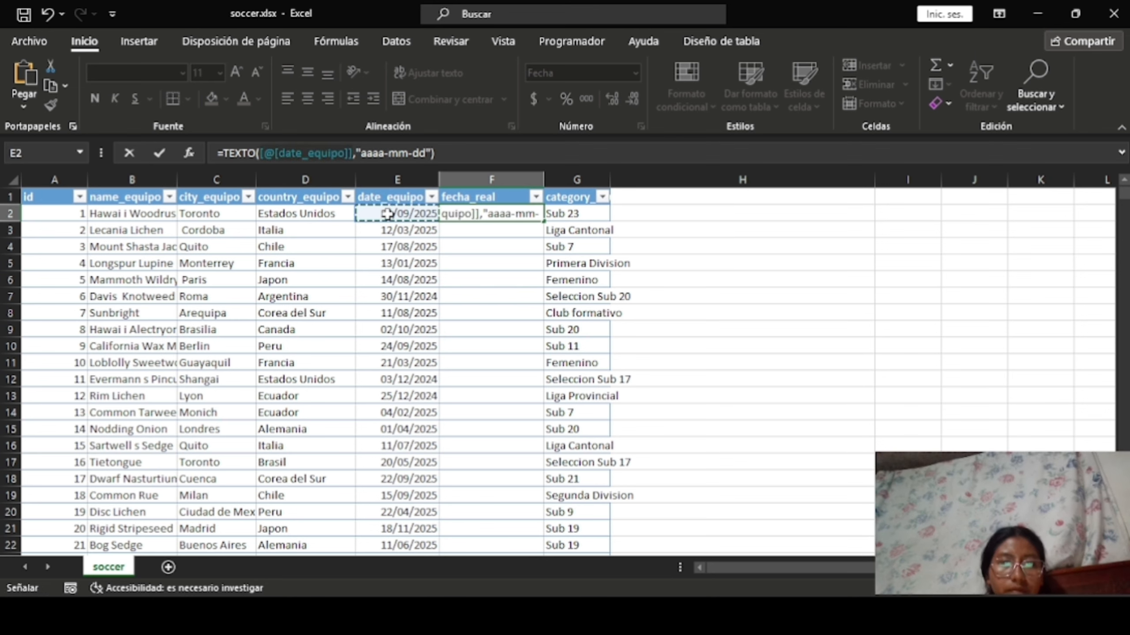
key("Return")
left_click(512, 306)
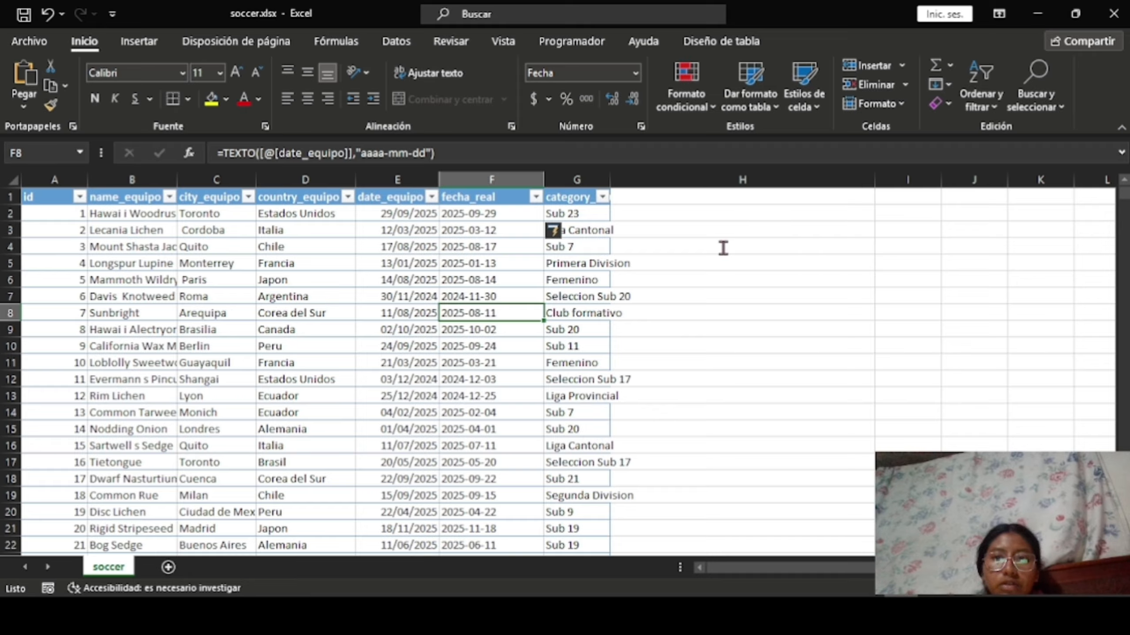
left_click(446, 227)
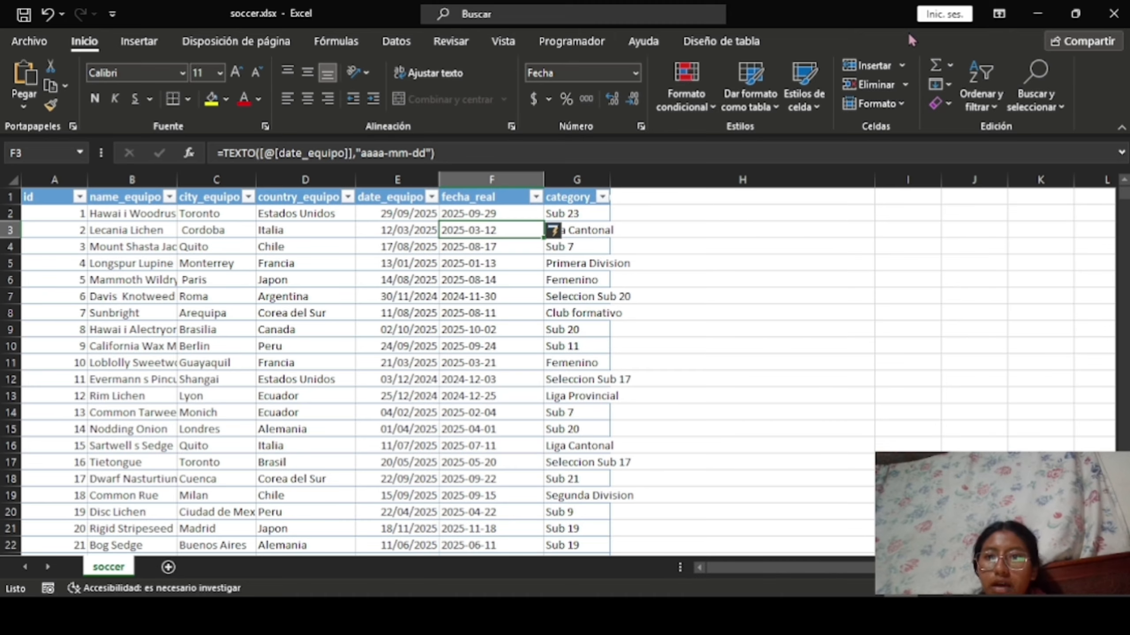
Add a new table column headed inserts in cell H1, directly after category_equipo
left_click(1037, 13)
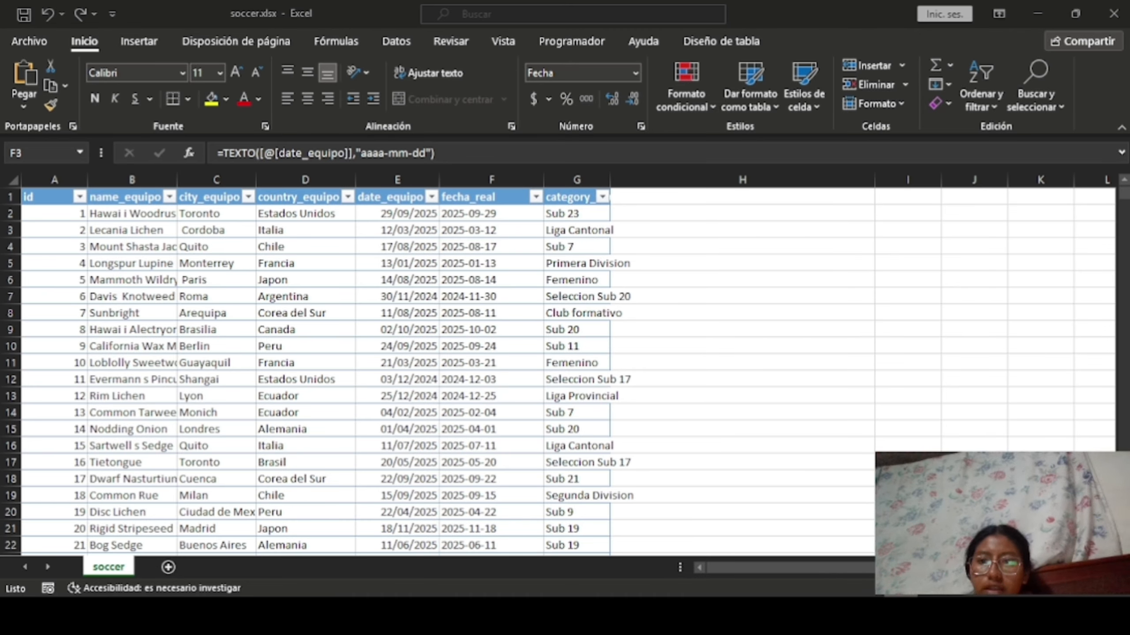
left_click(621, 196)
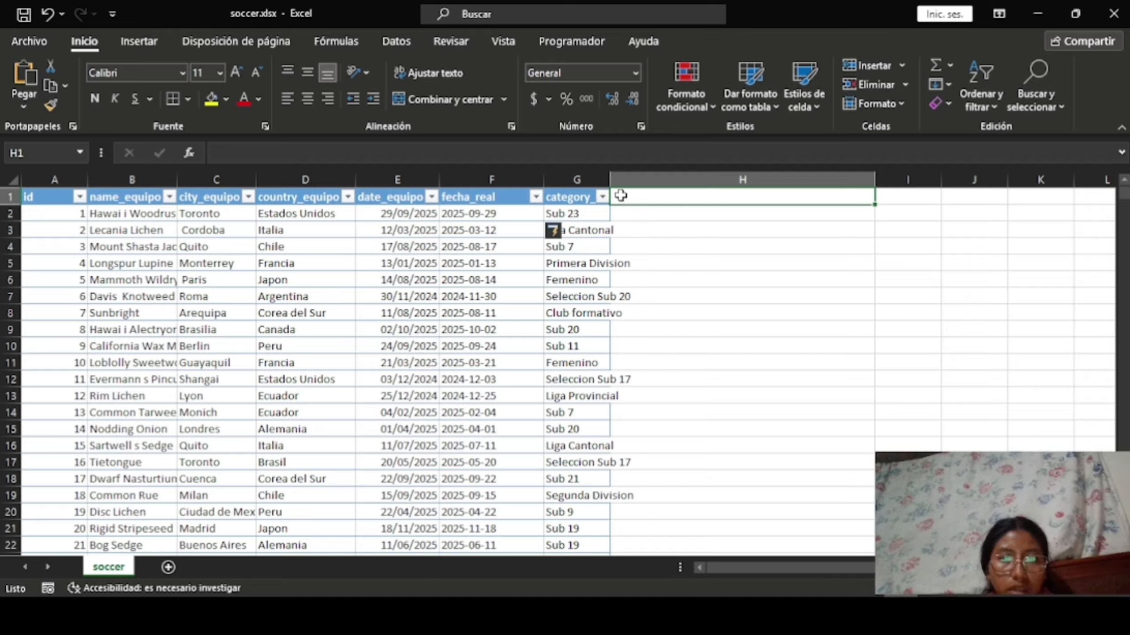
type("Inserts")
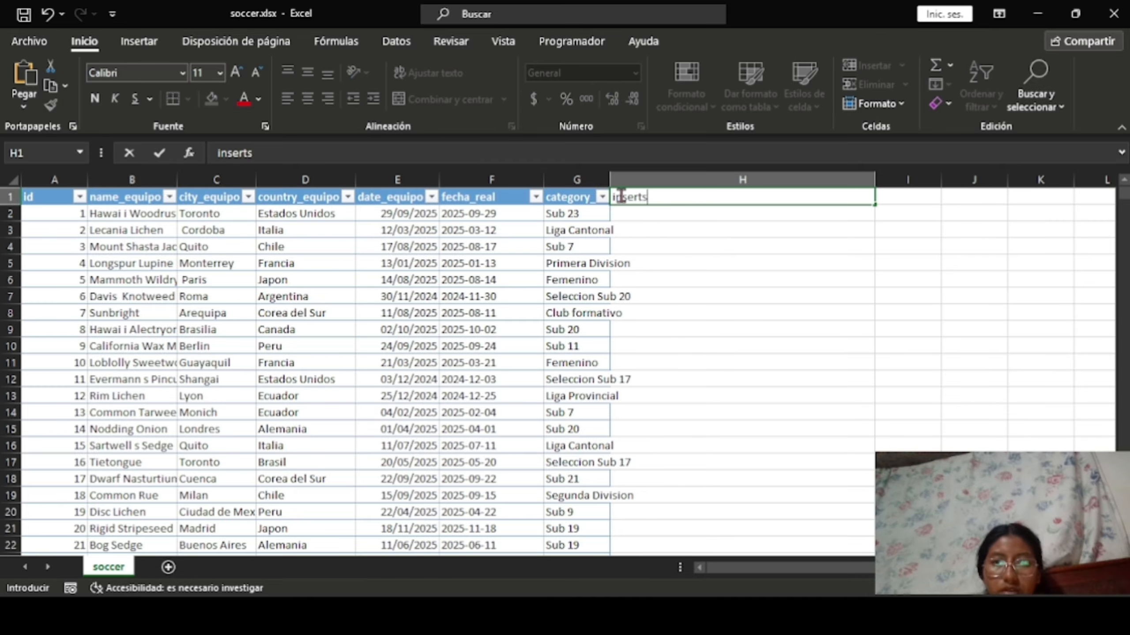
key("Return")
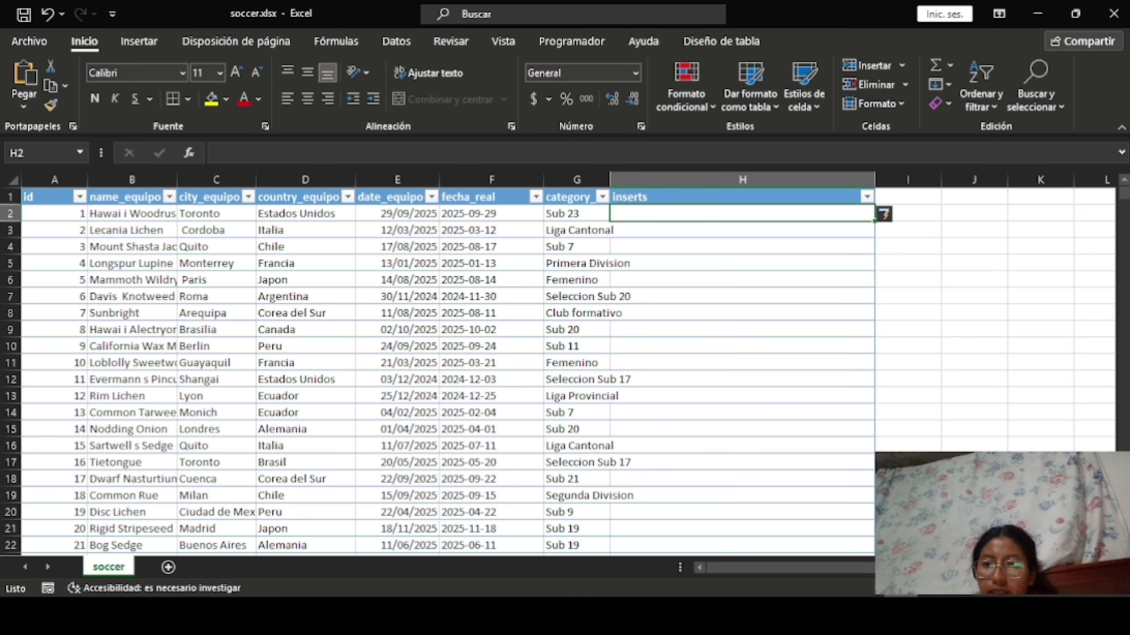
Enter a CONCAT formula in H2 that builds "INSERT INTO equipos (nombre, ciudad, pais, fecha_fundacion, categoria) VALUES" with cells B2, C2, D2, E2 and F2
left_click(1067, 336)
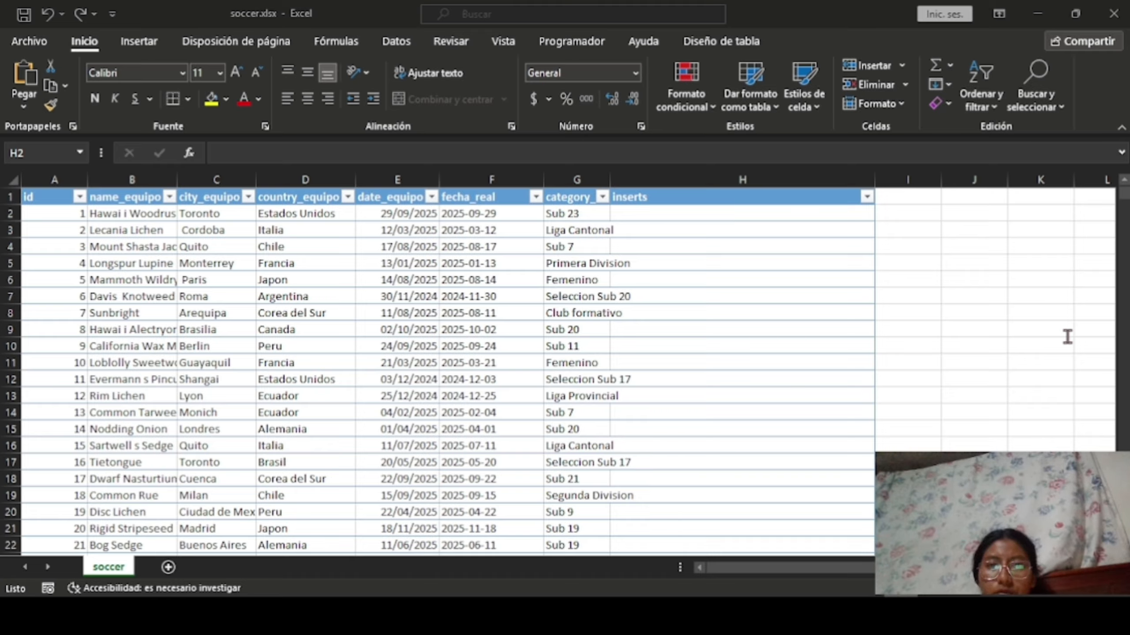
key("alt+Tab")
left_click(542, 153)
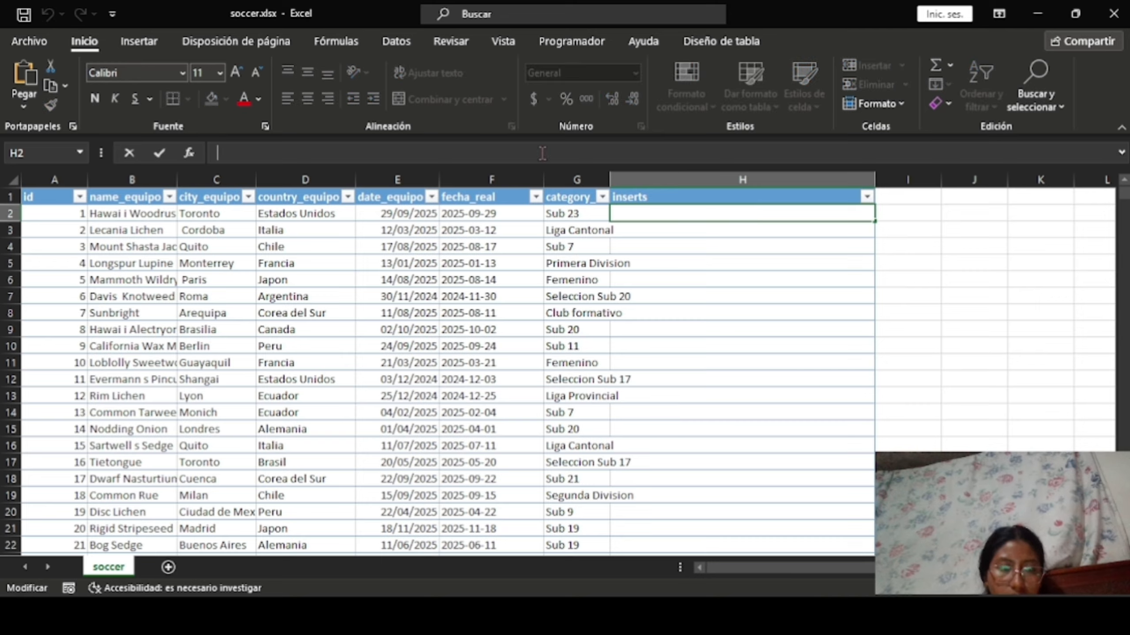
type("=CONCAT(\"INSERT INTO equipos (nombre, ciudad, pais, fecha_fundacion, categoria) VALUES ('\",B2,\"','\",C2,\"','\",D2,\"','\",E2,\"','\",F2,\"');\")")
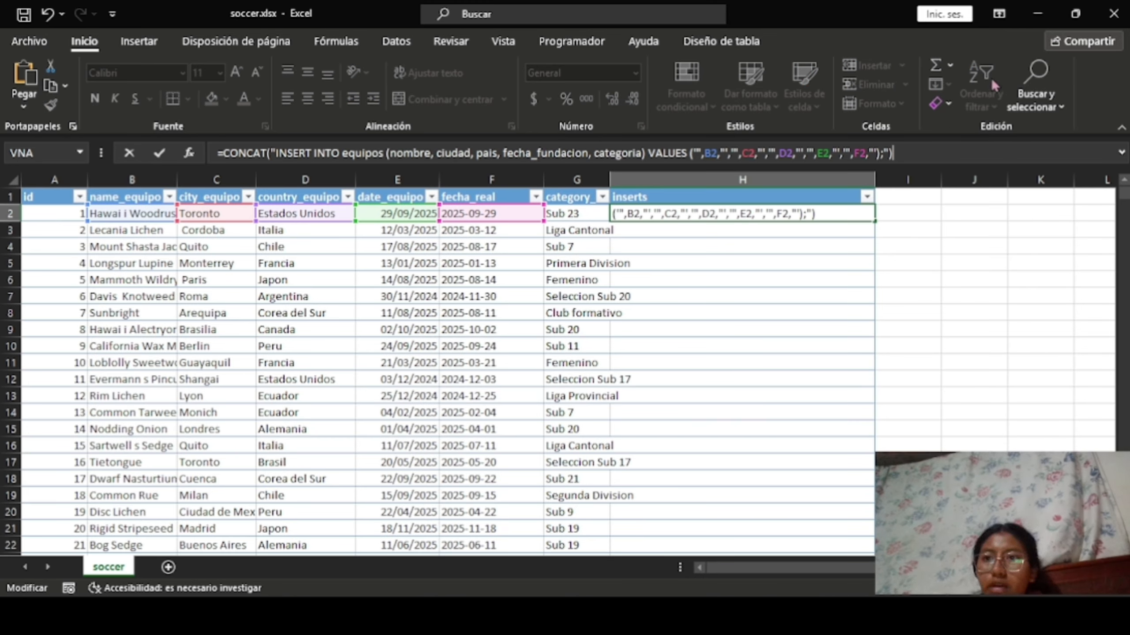
key("alt+Tab")
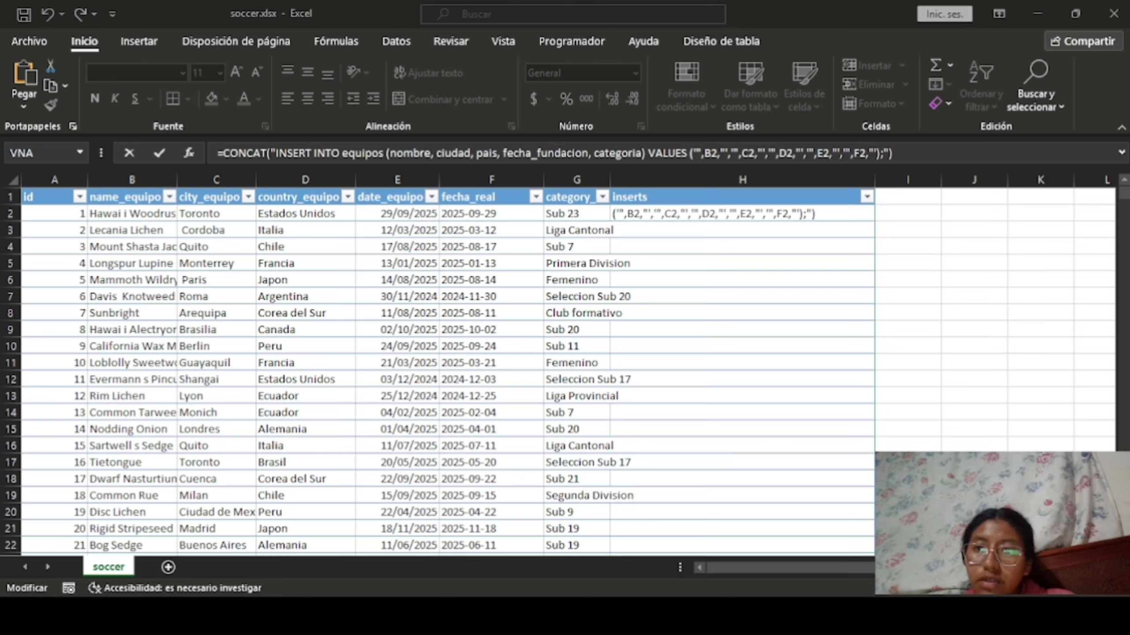
key("alt+Tab")
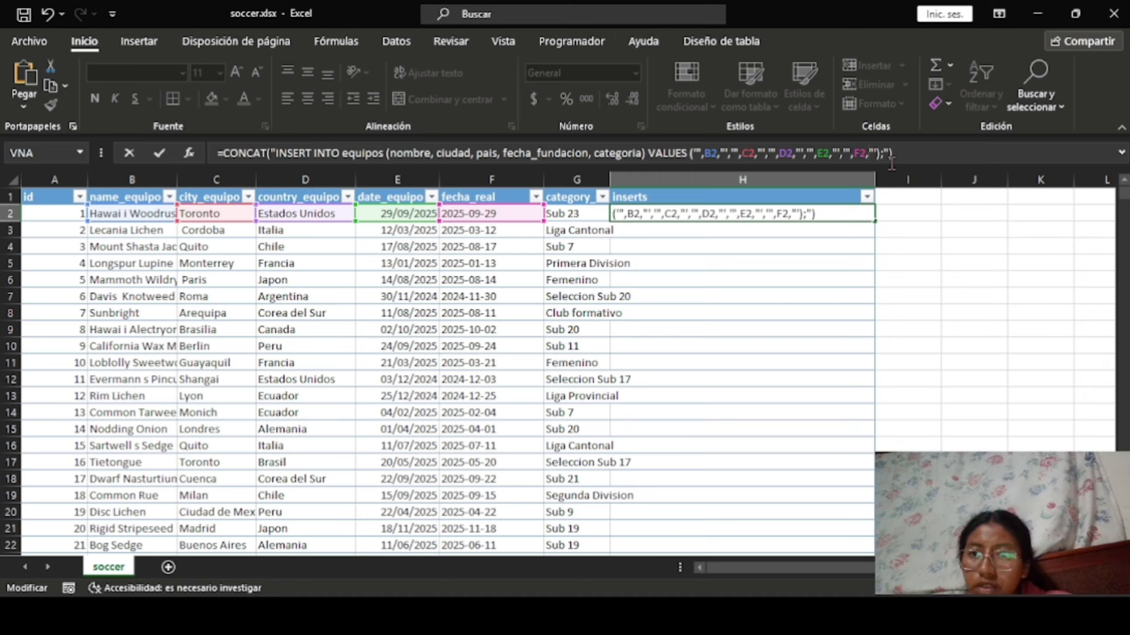
Remove the E2 reference from the CONCAT formula, keeping B2, C2, D2 and F2 as values, and apply it to the inserts column
key("Left")
key("Left")
key("Left")
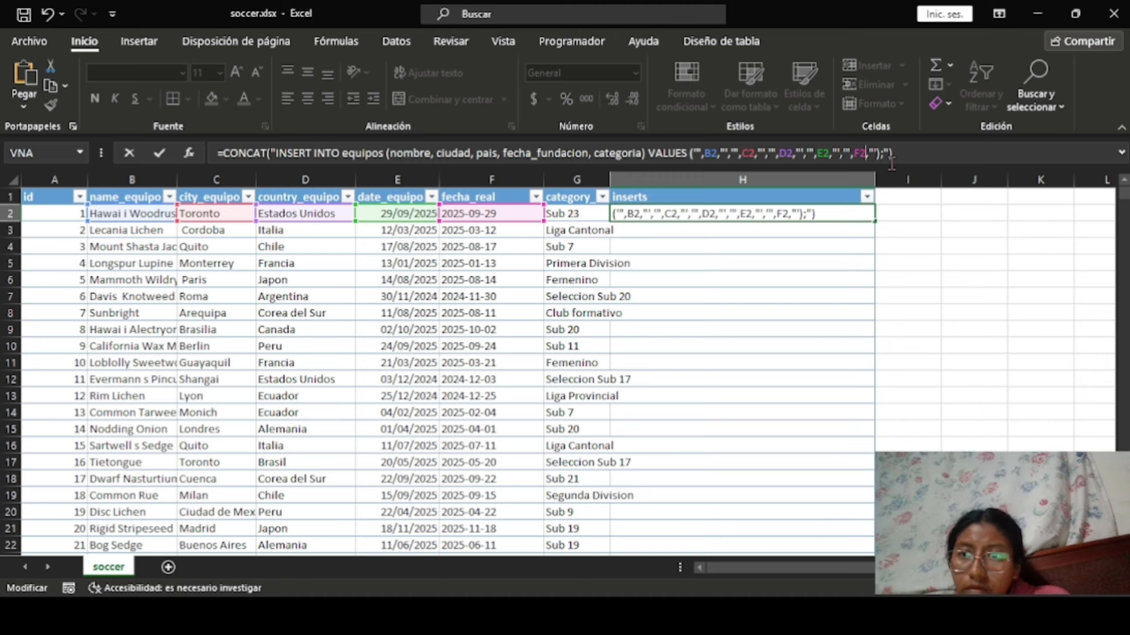
key("BackSpace")
key("BackSpace")
key("BackSpace")
key("BackSpace")
key("BackSpace")
key("BackSpace")
key("BackSpace")
key("BackSpace")
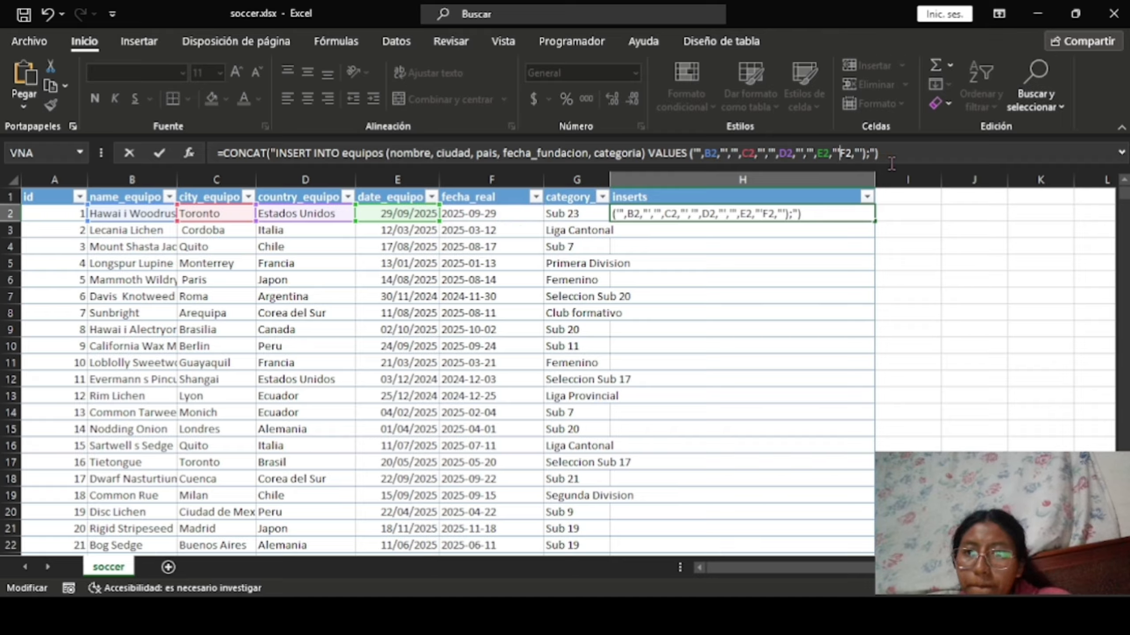
key("BackSpace")
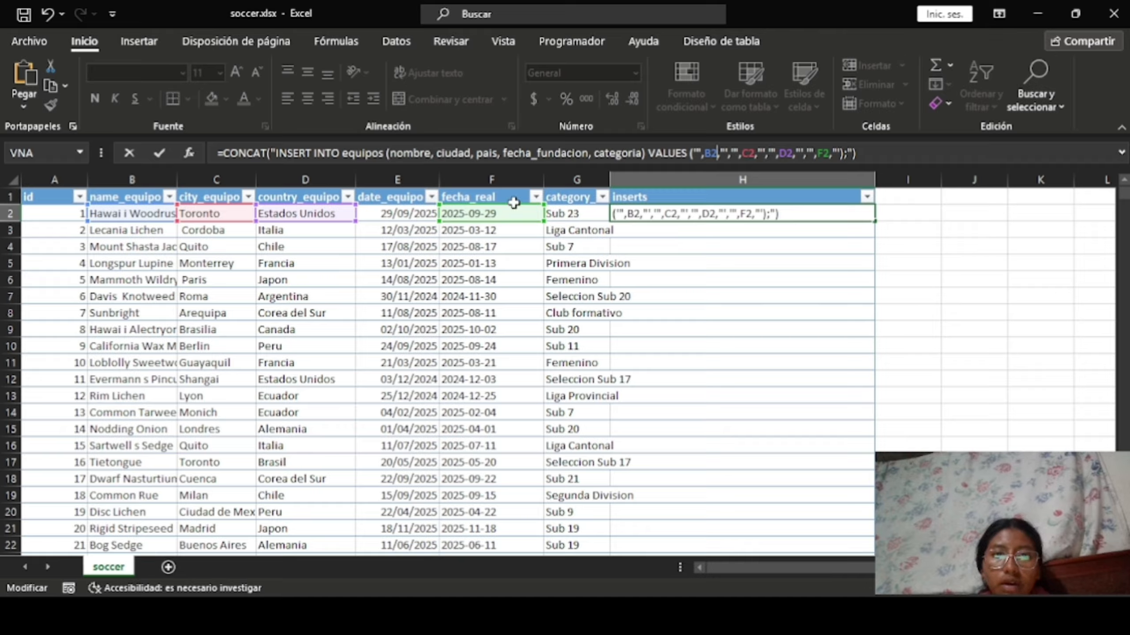
left_click(514, 203)
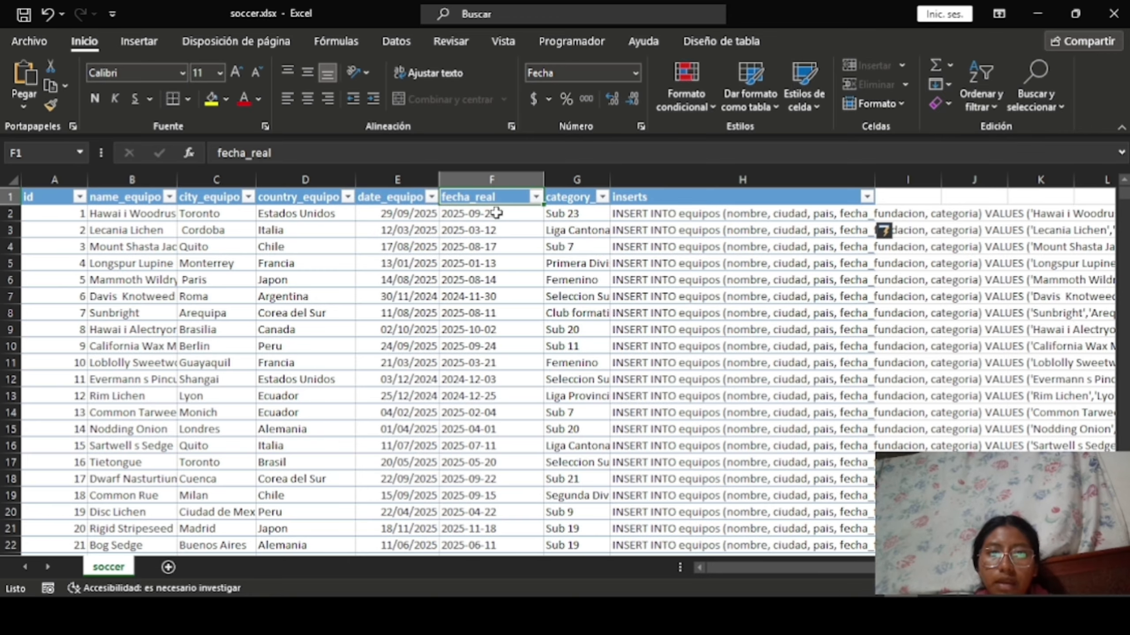
Wrap the text of all generated INSERT statements in the inserts column, from H2 down to the last row
left_click(652, 218)
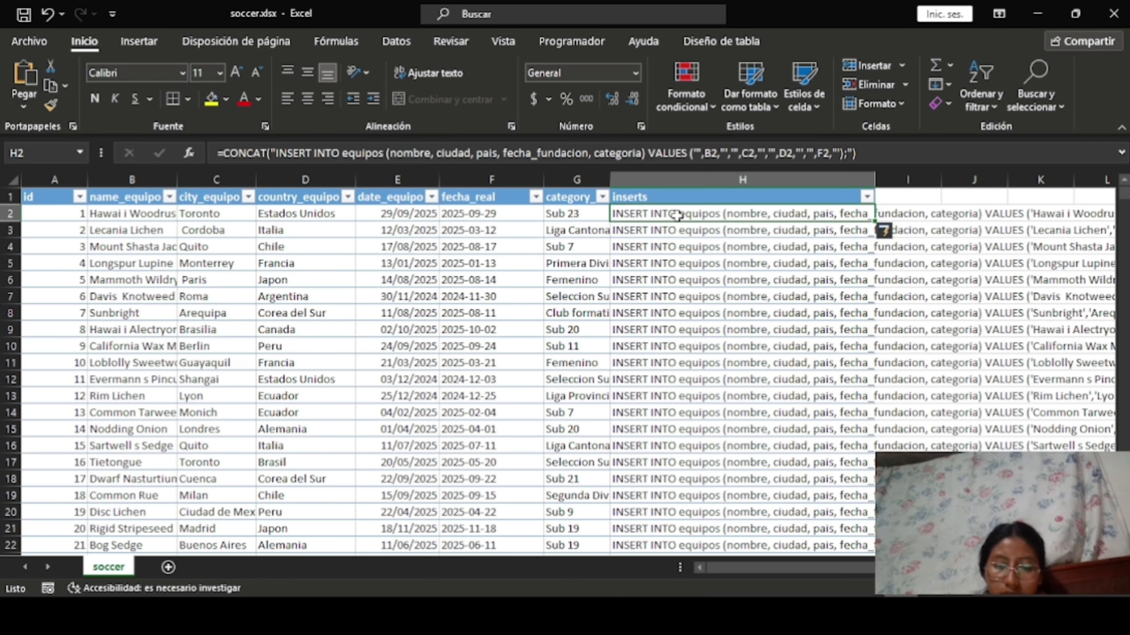
key("ctrl+shift+Down")
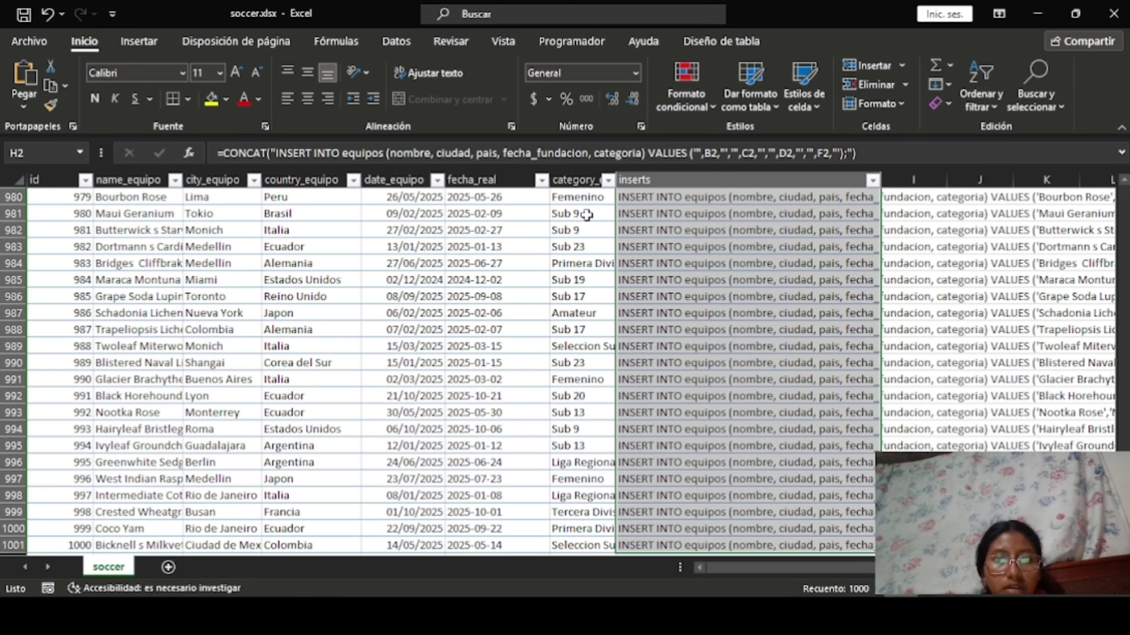
left_click(433, 78)
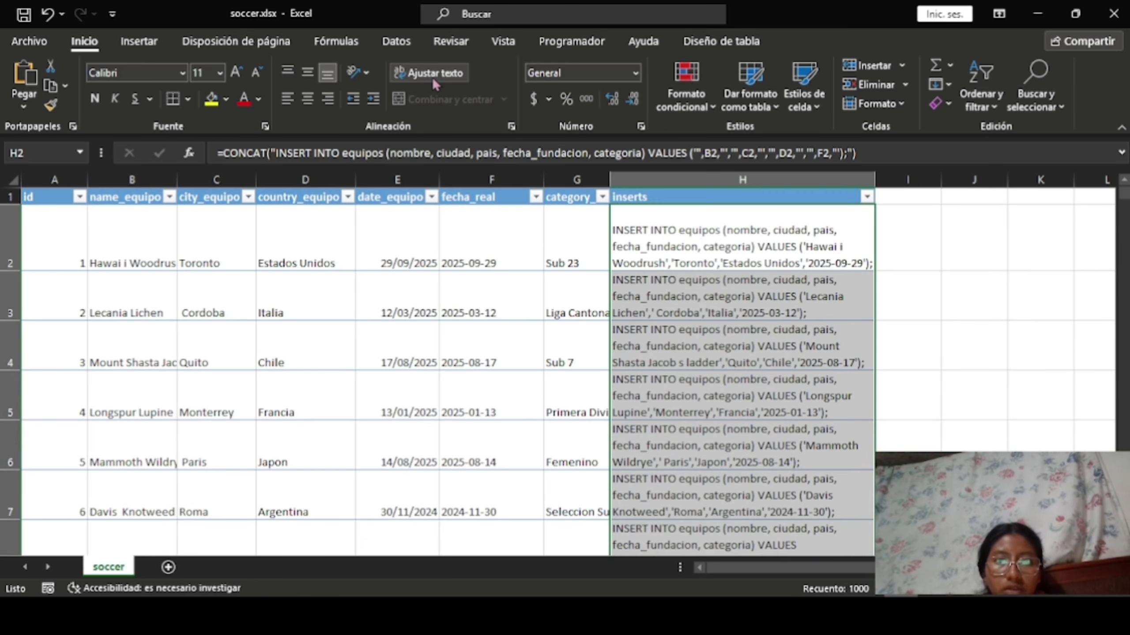
left_click(501, 275)
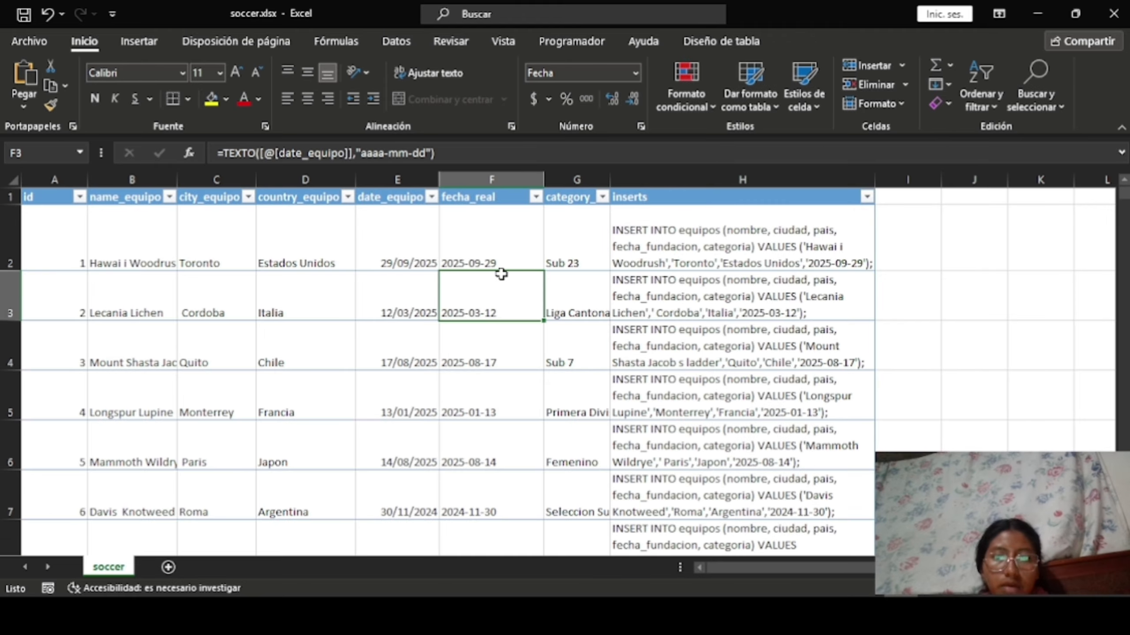
left_click(712, 267)
left_click(763, 307)
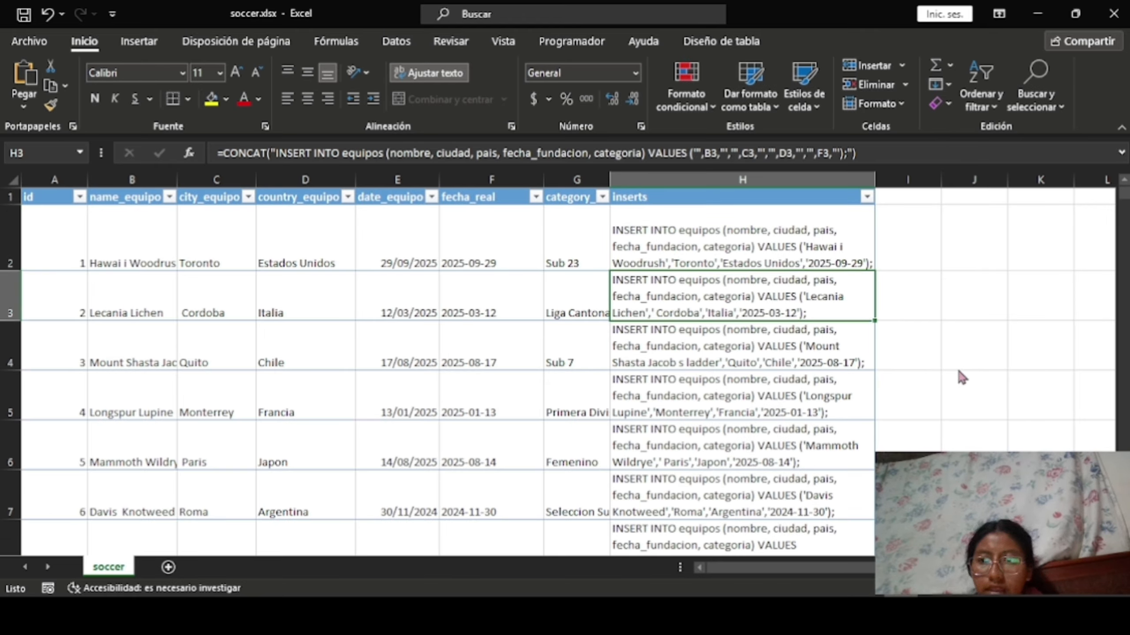
Copy all generated INSERT statements in the inserts column, from H2 down to the last row
left_click(958, 616)
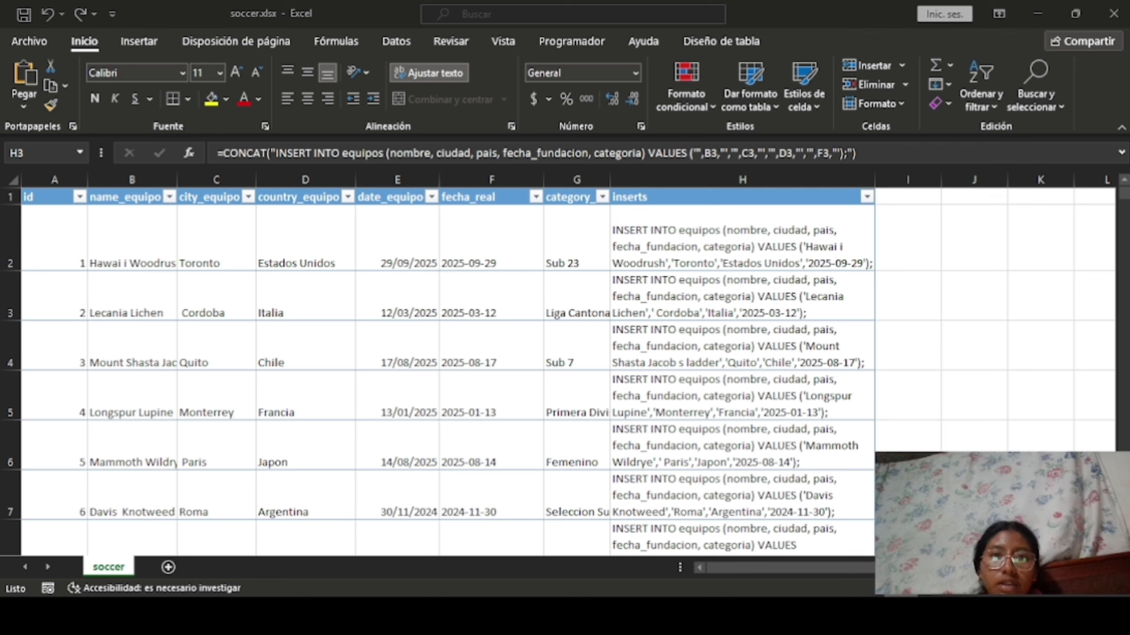
key("alt+Tab")
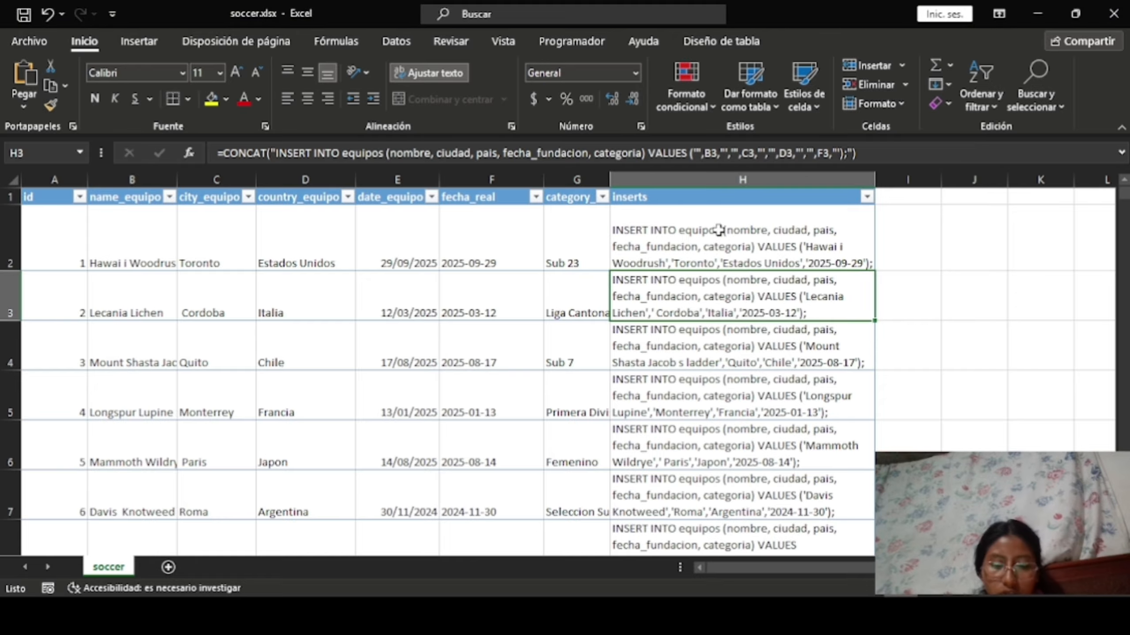
left_click(719, 229)
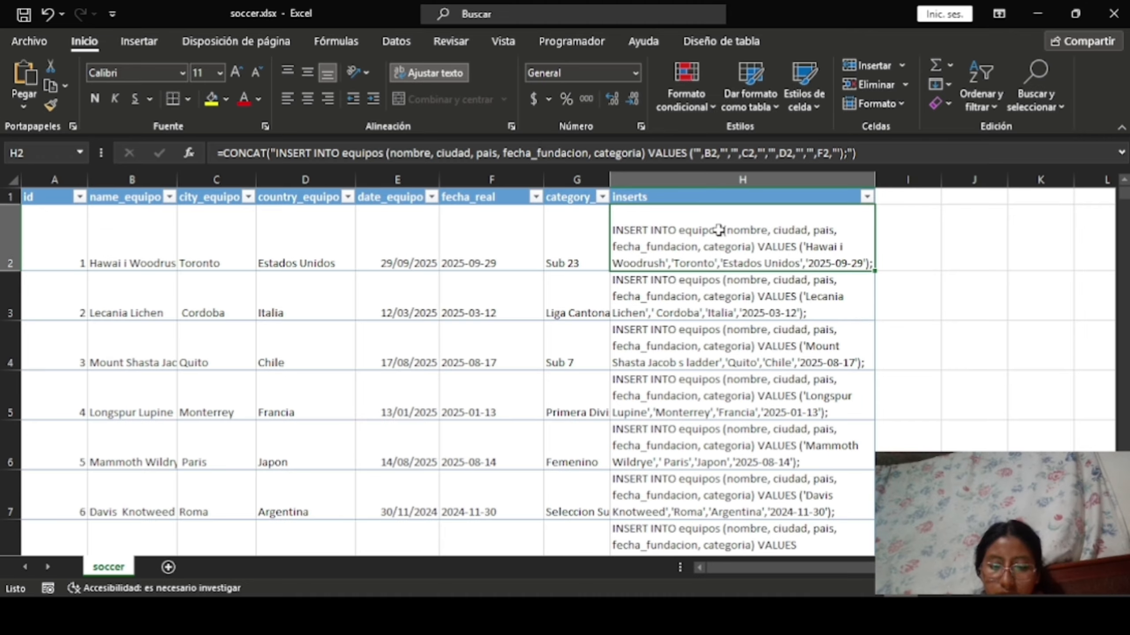
key("ctrl+shift+Down")
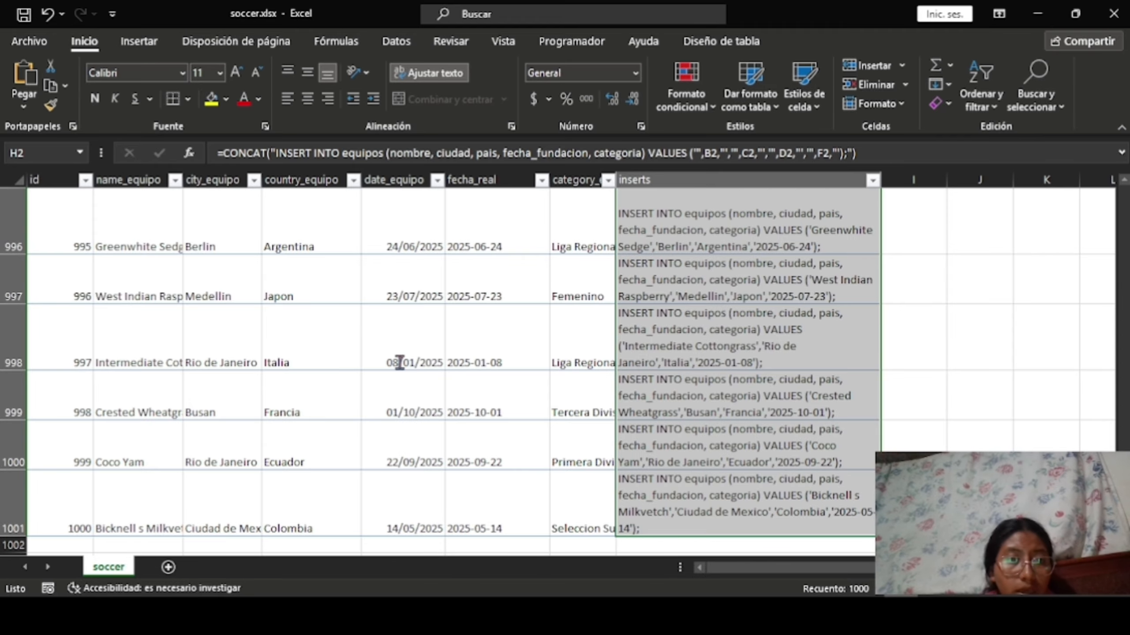
key("ctrl+c")
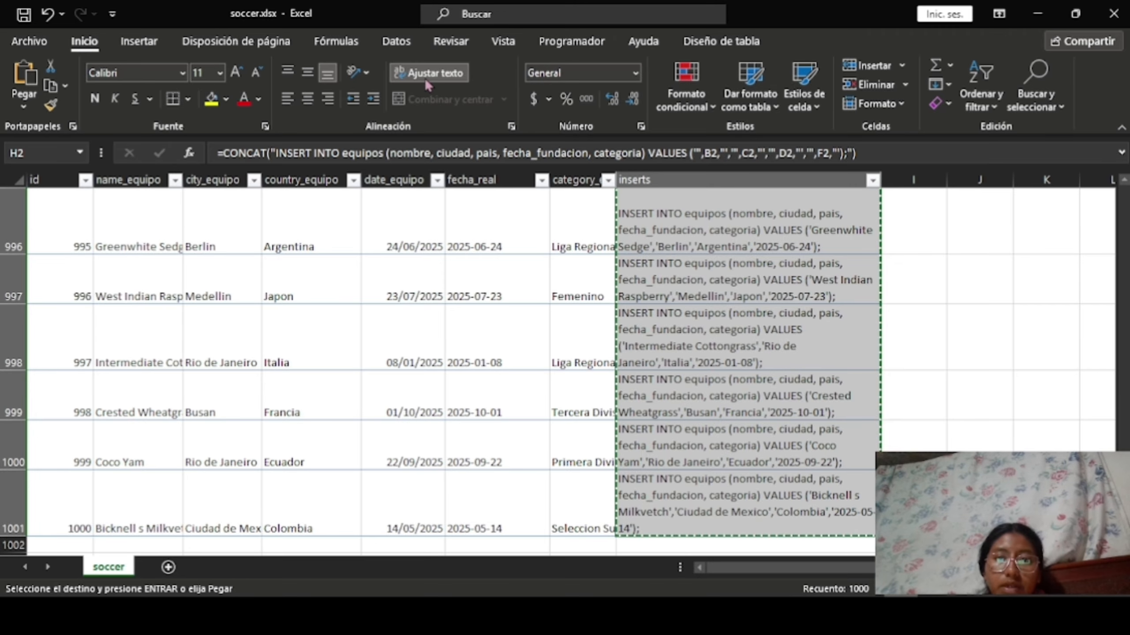
Switch to pgAdmin and create a database named soccer on the PostgreSQL 18 server
key("alt+Tab")
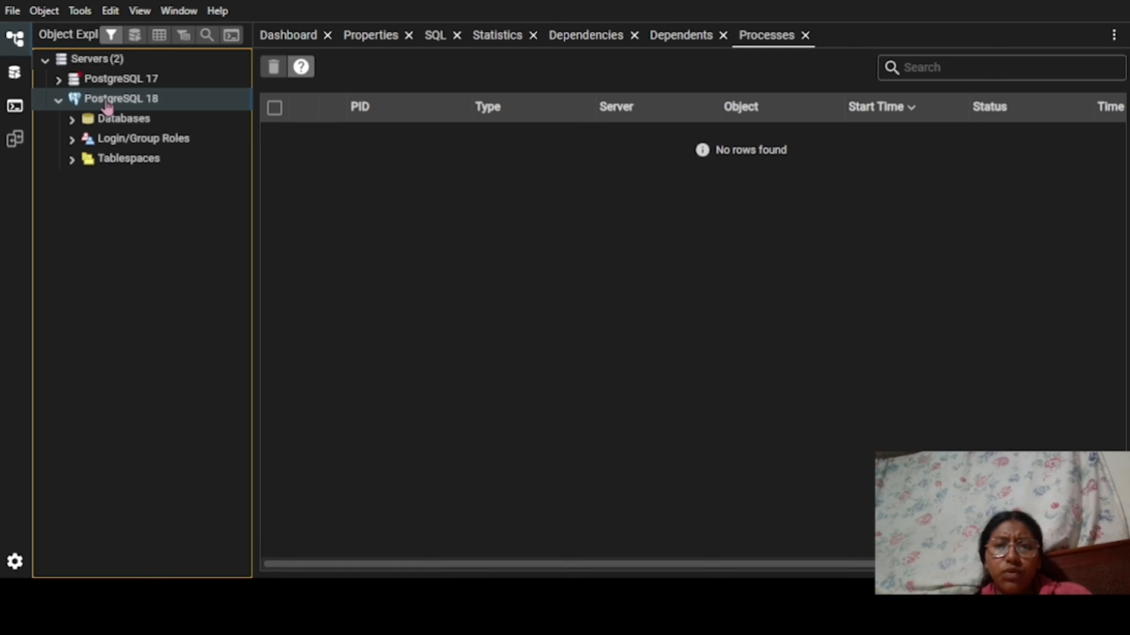
mouse_move(106, 107)
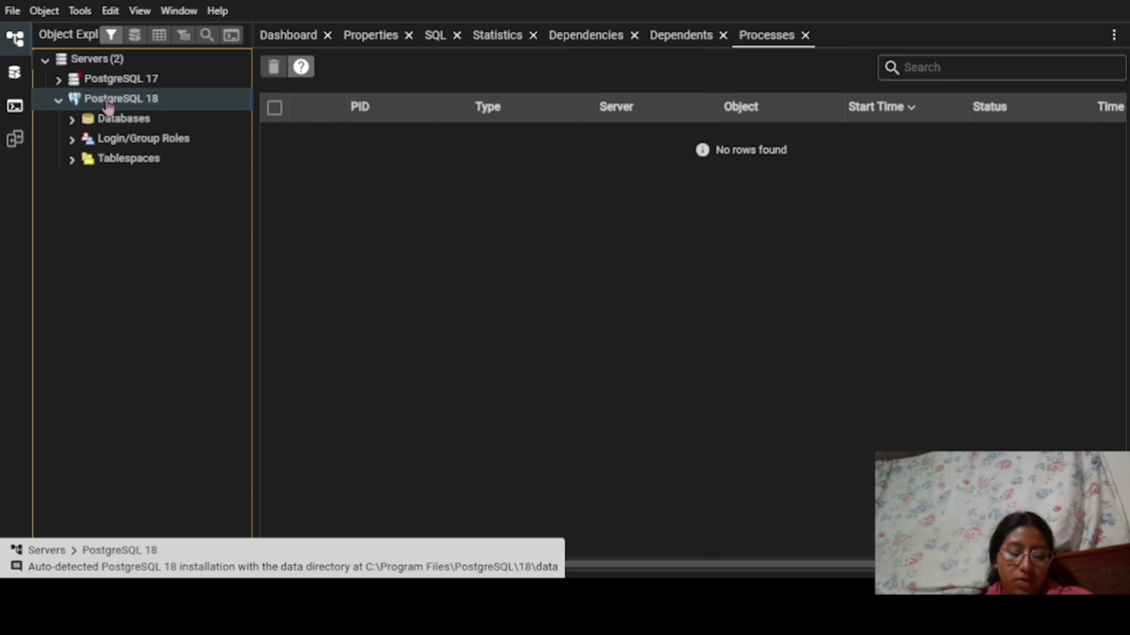
right_click(107, 104)
mouse_move(170, 134)
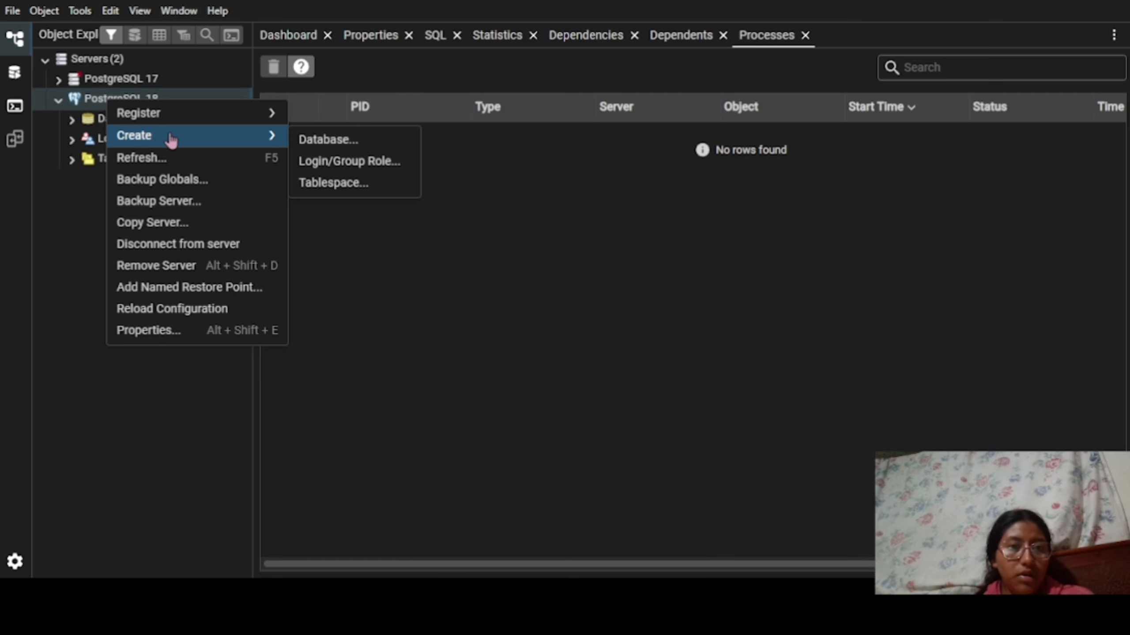
left_click(324, 141)
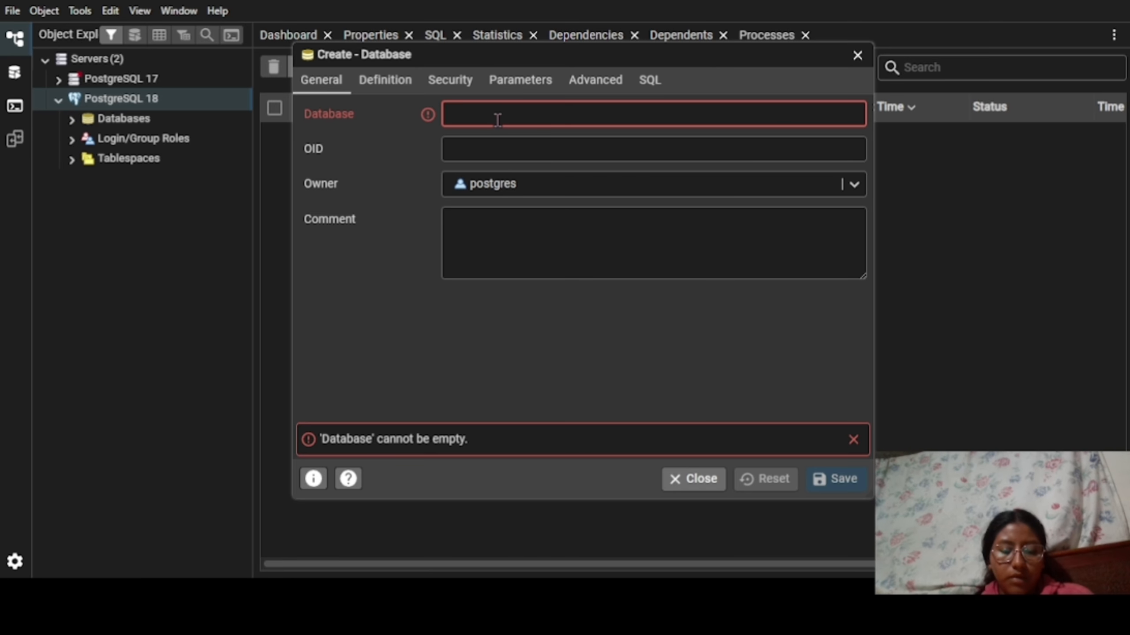
type("soccer")
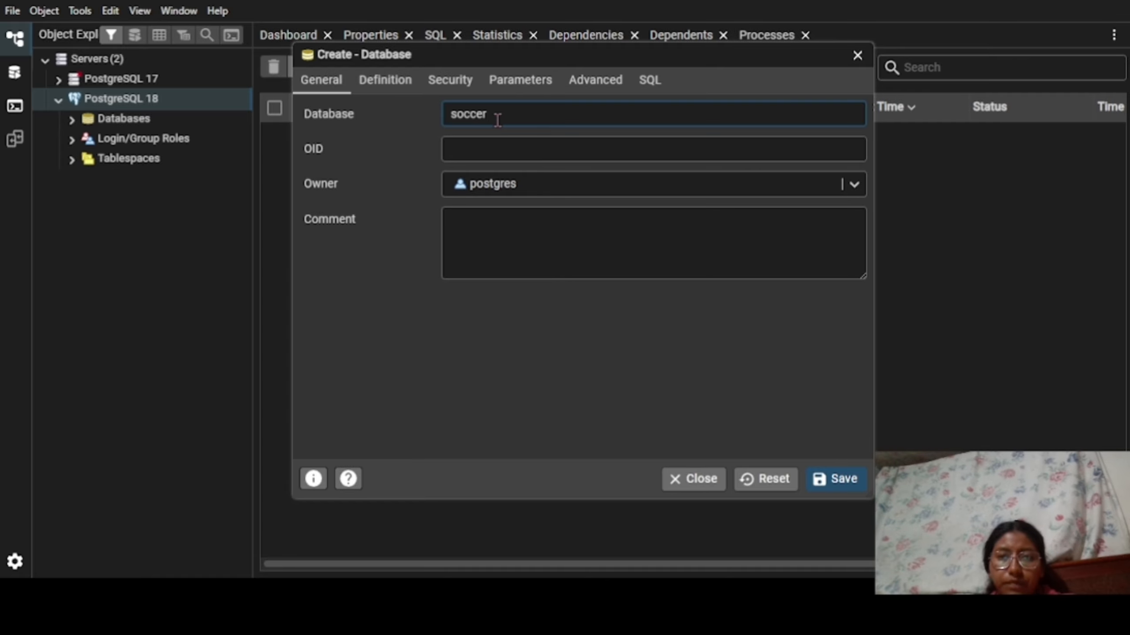
left_click(863, 86)
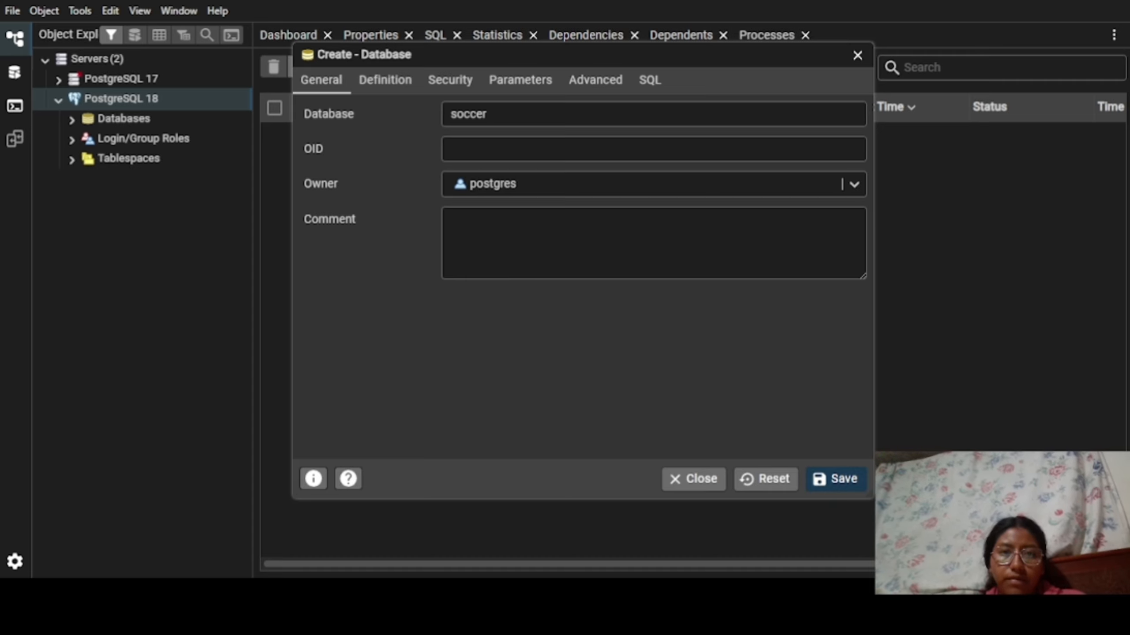
left_click(836, 479)
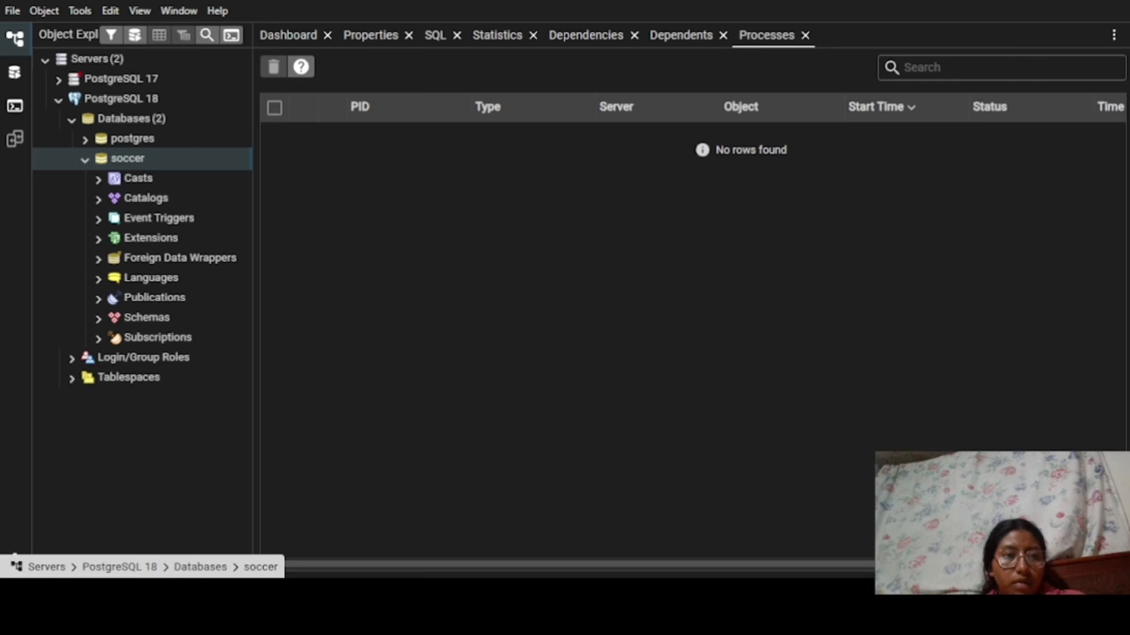
Open the Query Tool for the soccer database and paste in the CREATE TABLE equipos script
right_click(115, 161)
mouse_move(153, 176)
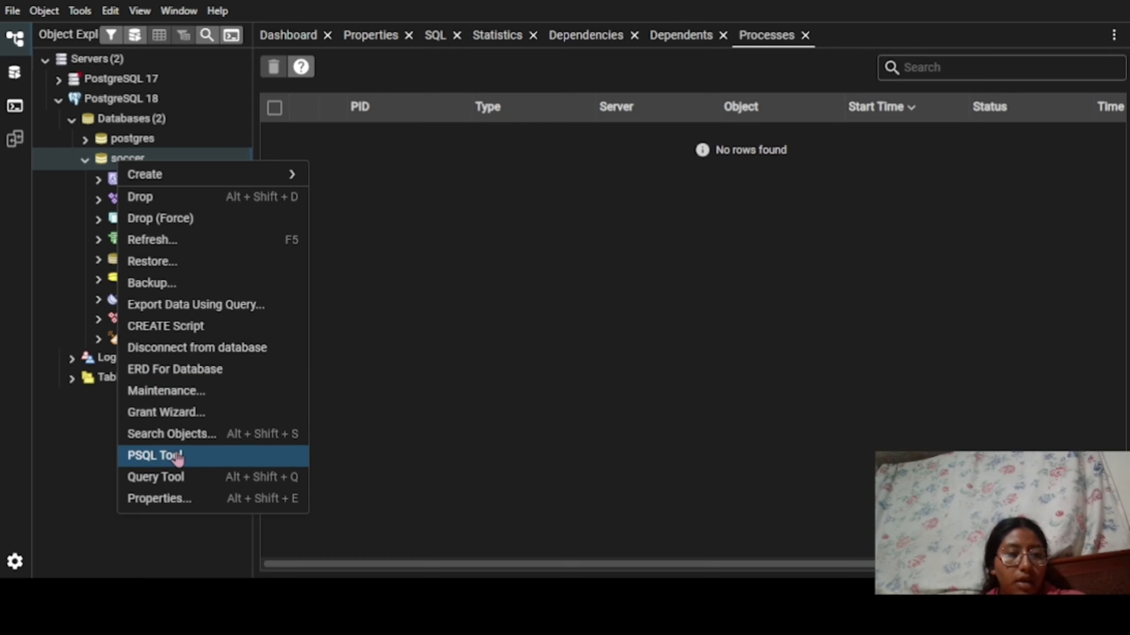
left_click(168, 482)
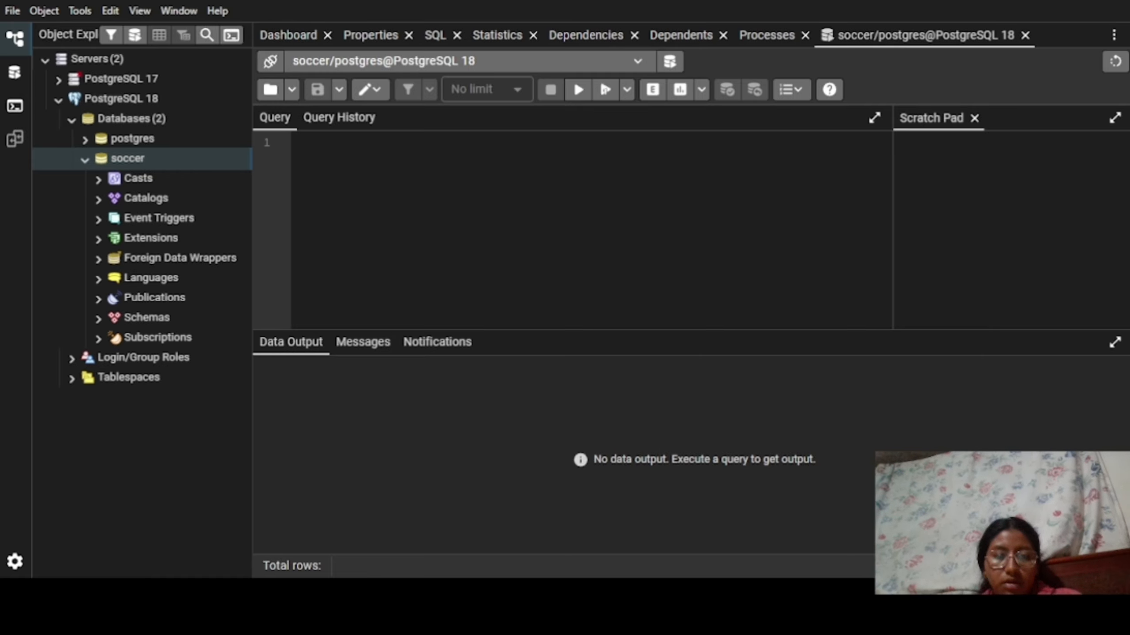
key("ctrl+v")
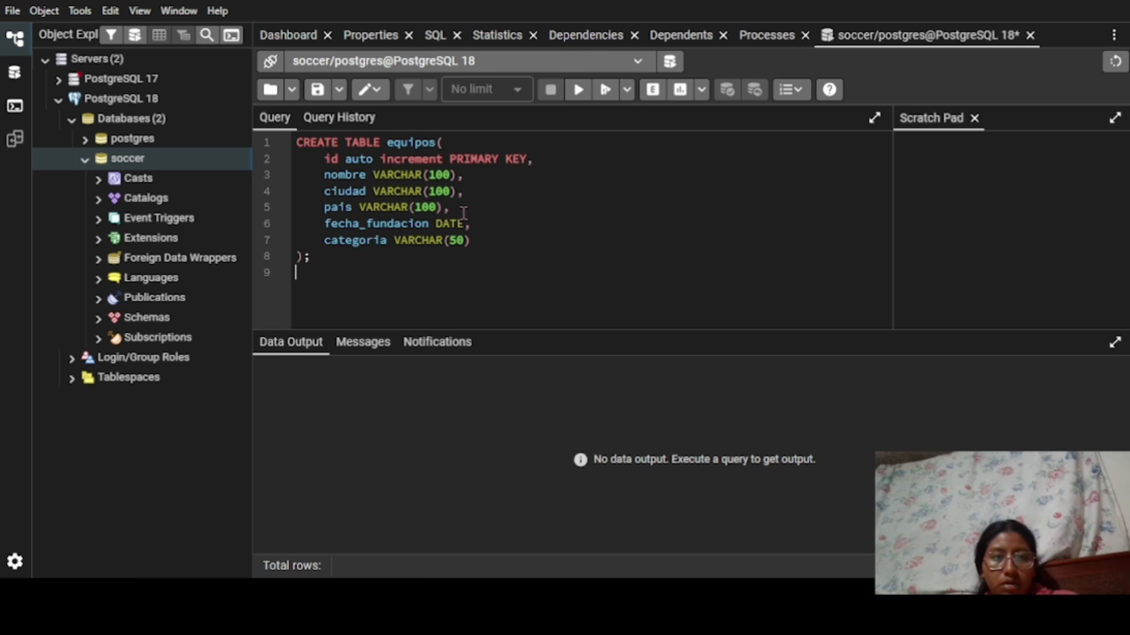
Replace auto increment with serial as the type of the id column in the CREATE TABLE script
left_click(444, 158)
key("BackSpace")
key("BackSpace")
key("BackSpace")
key("BackSpace")
key("BackSpace")
key("BackSpace")
key("BackSpace")
key("BackSpace")
key("BackSpace")
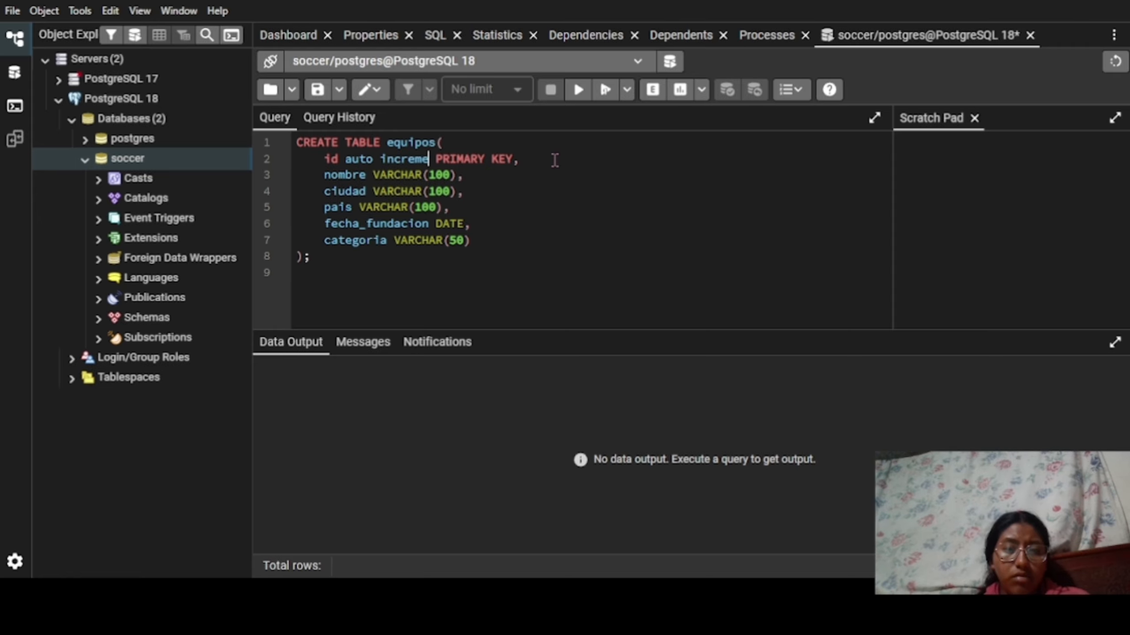
key("BackSpace")
key("BackSpace")
key("BackSpace")
key("BackSpace")
key("BackSpace")
type("ser")
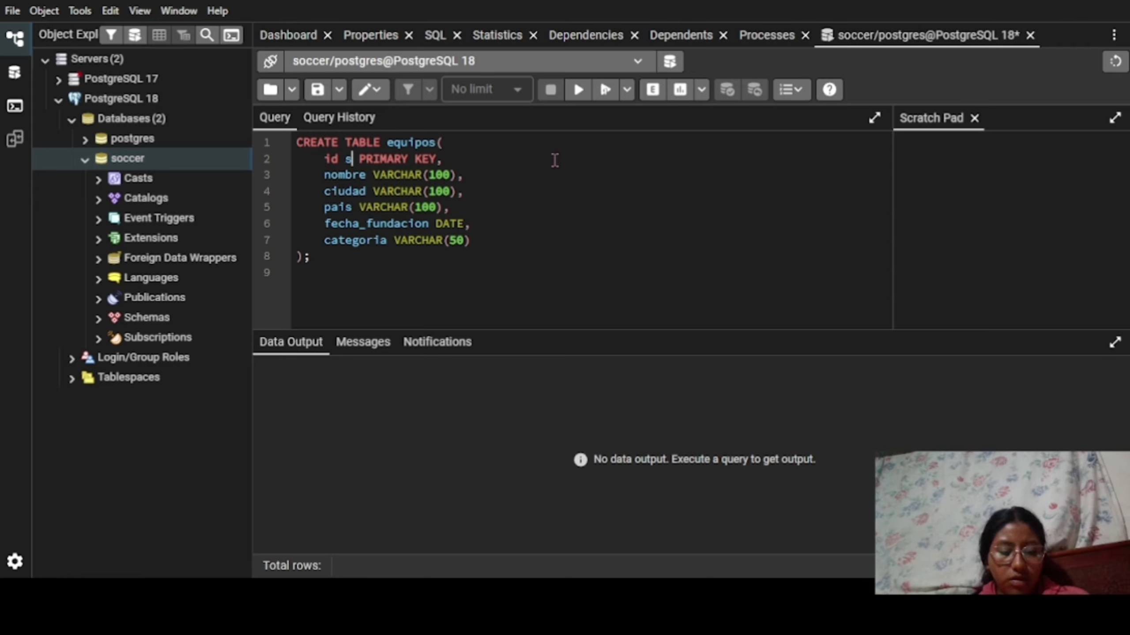
type("ial")
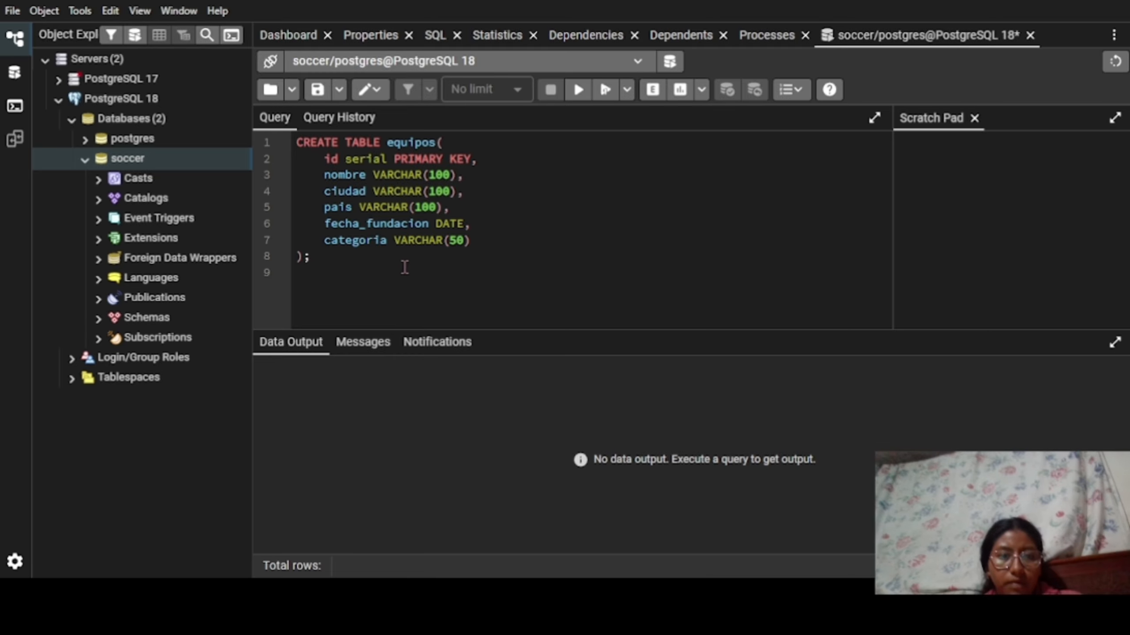
Select the whole CREATE TABLE equipos statement and execute it
left_click(394, 276)
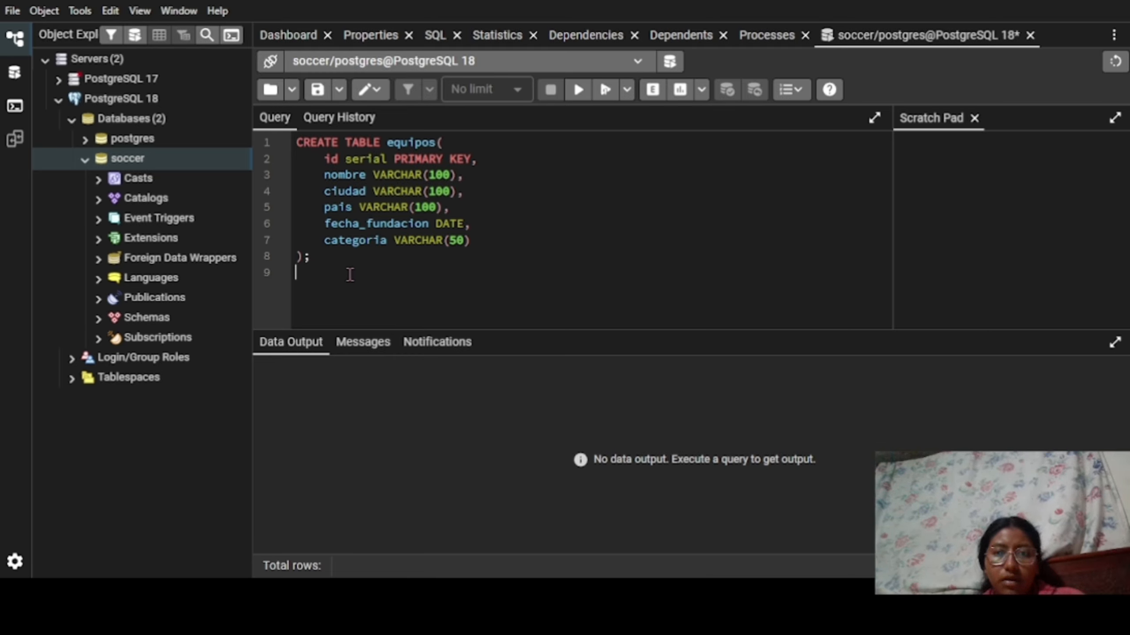
left_click_drag(342, 267, 280, 141)
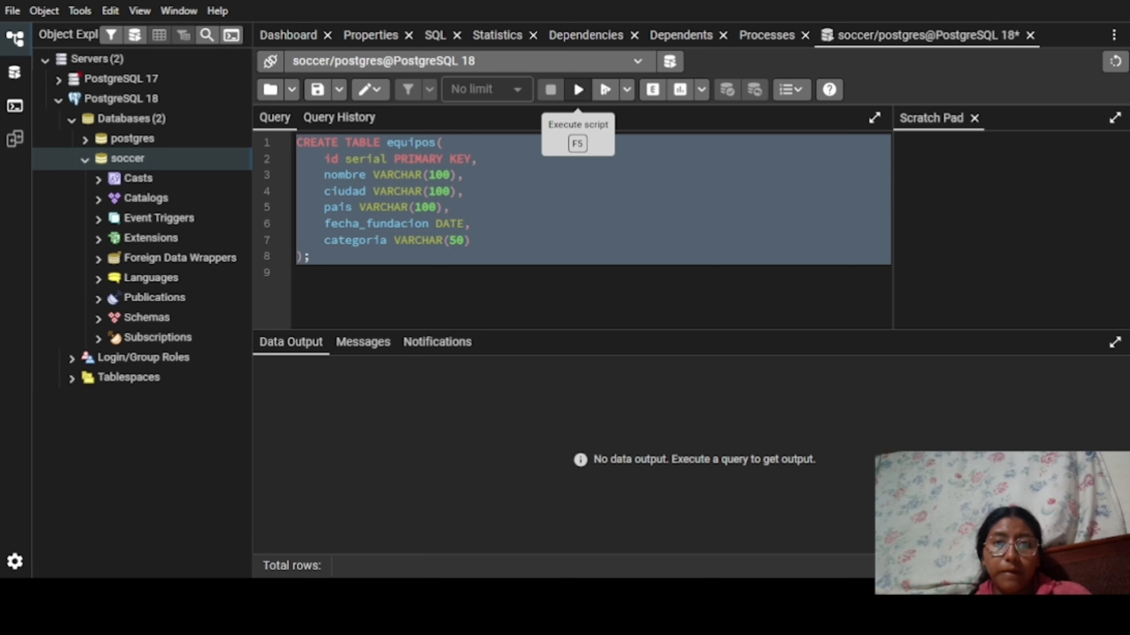
left_click(578, 90)
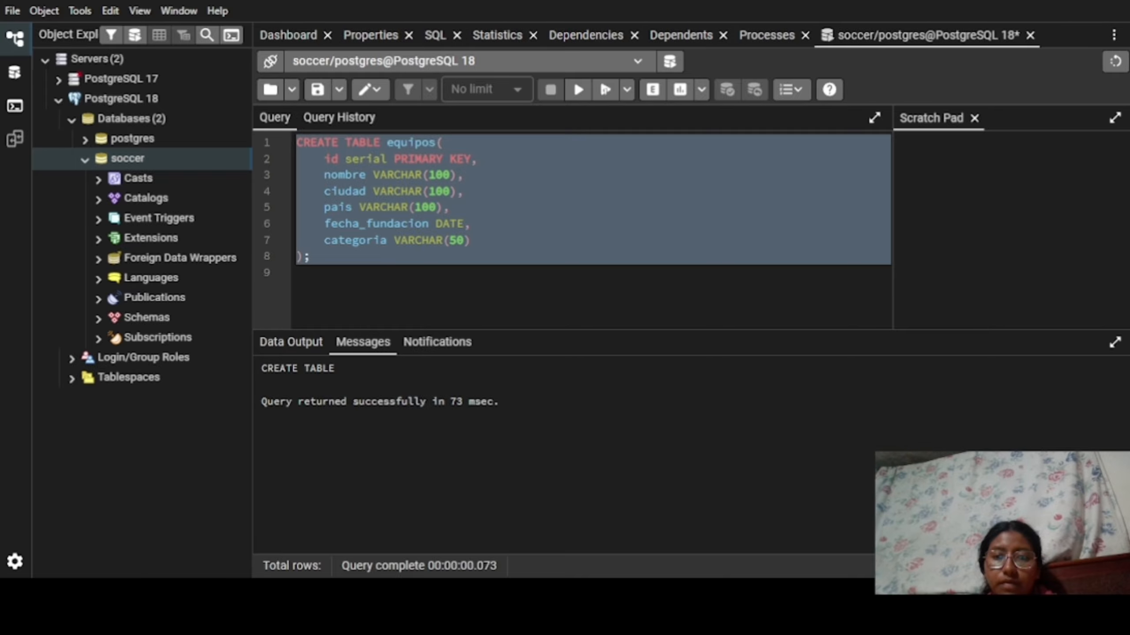
Select all INSERT INTO equipos statements in the query editor and execute them
left_click(312, 274)
key("Return")
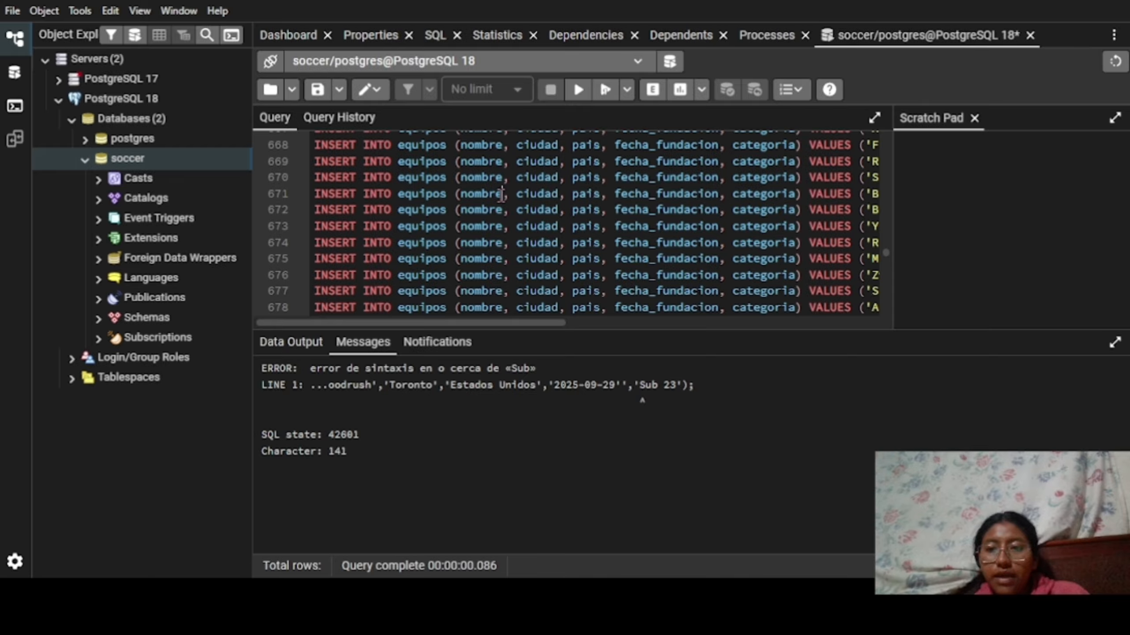
key("ctrl+a")
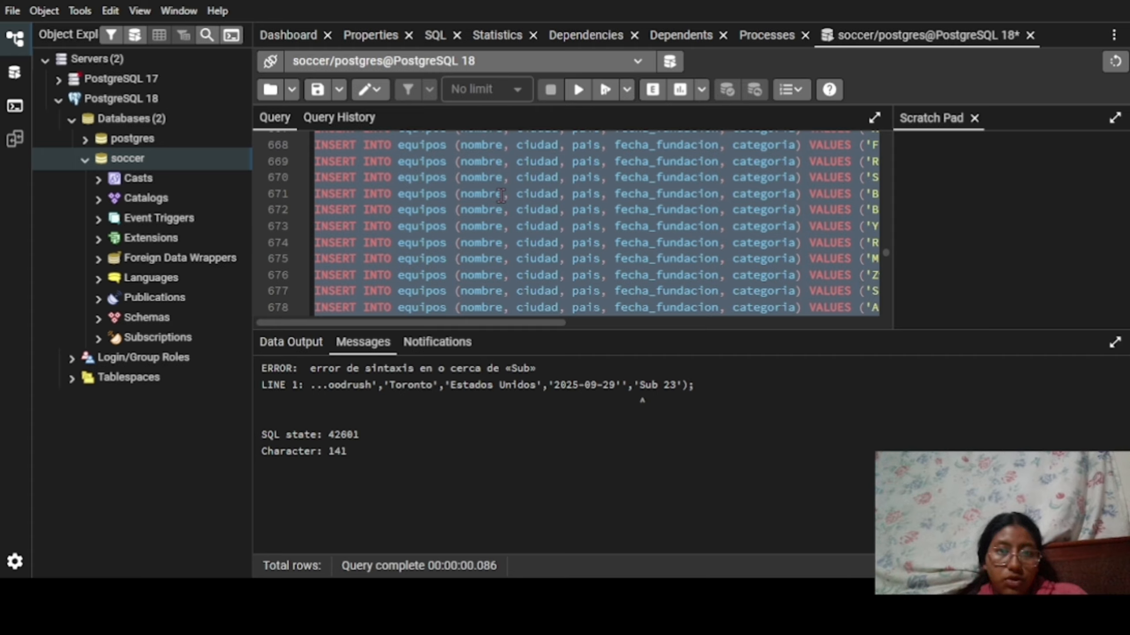
left_click(578, 90)
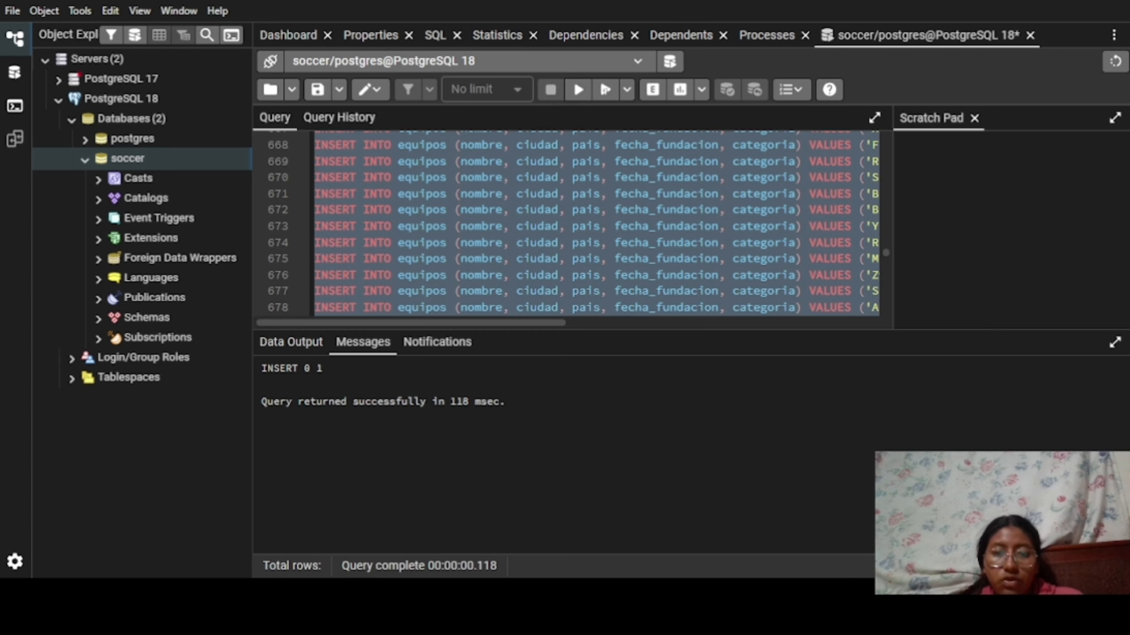
Add the query SELECT * FROM equipos; below the last INSERT statement and execute only that query
left_click(501, 275)
scroll(501, 275, "down", 15)
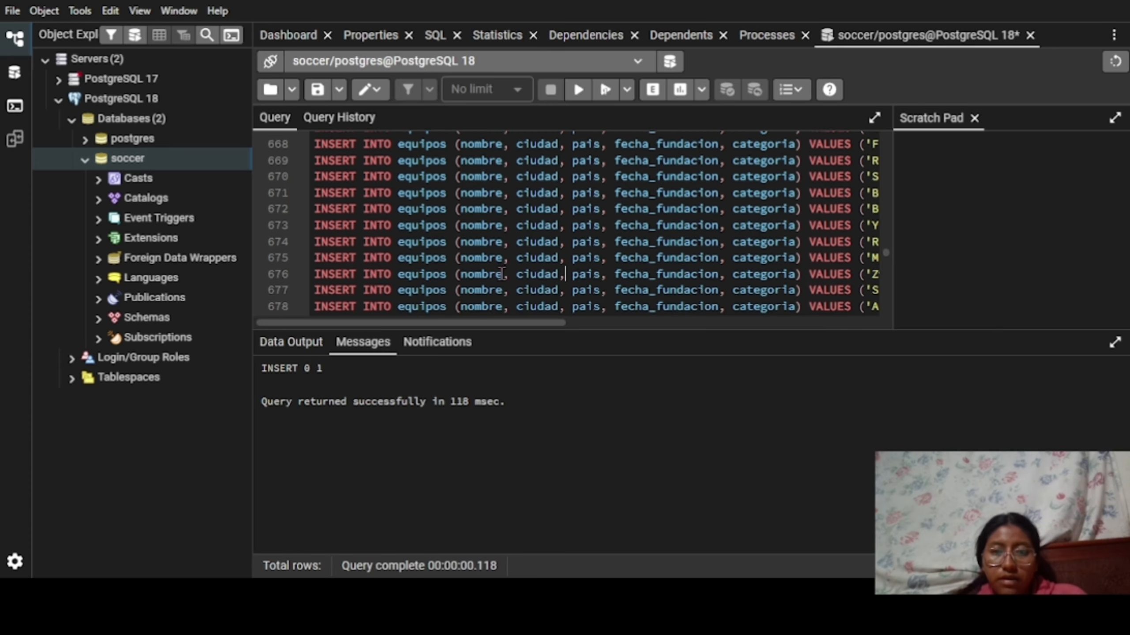
scroll(501, 274, "down", 20)
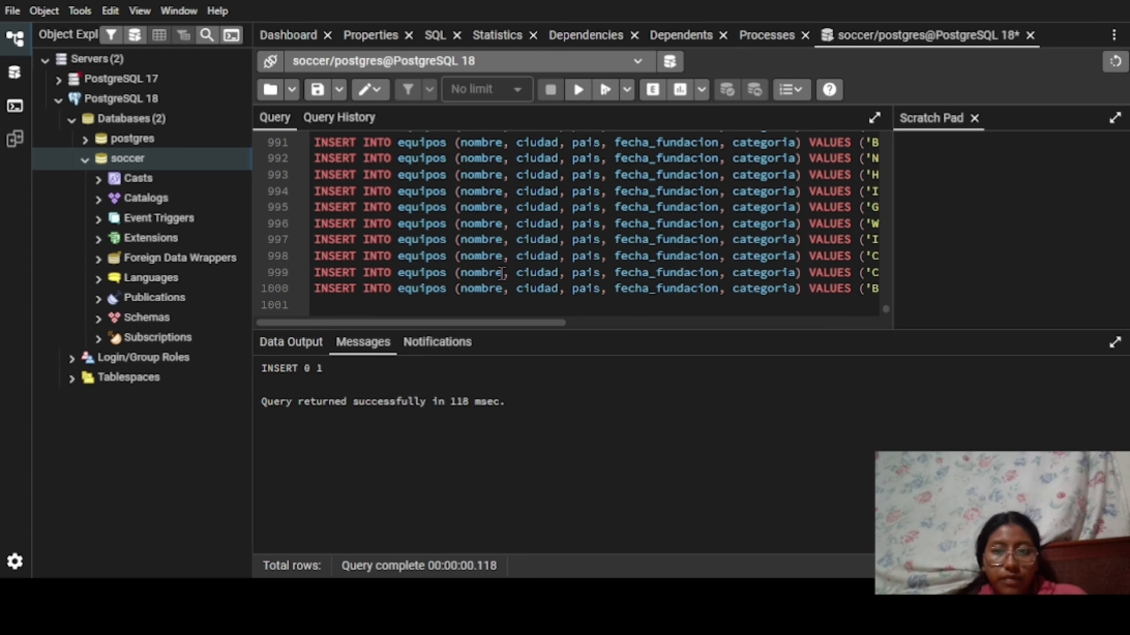
left_click(440, 300)
key("Return")
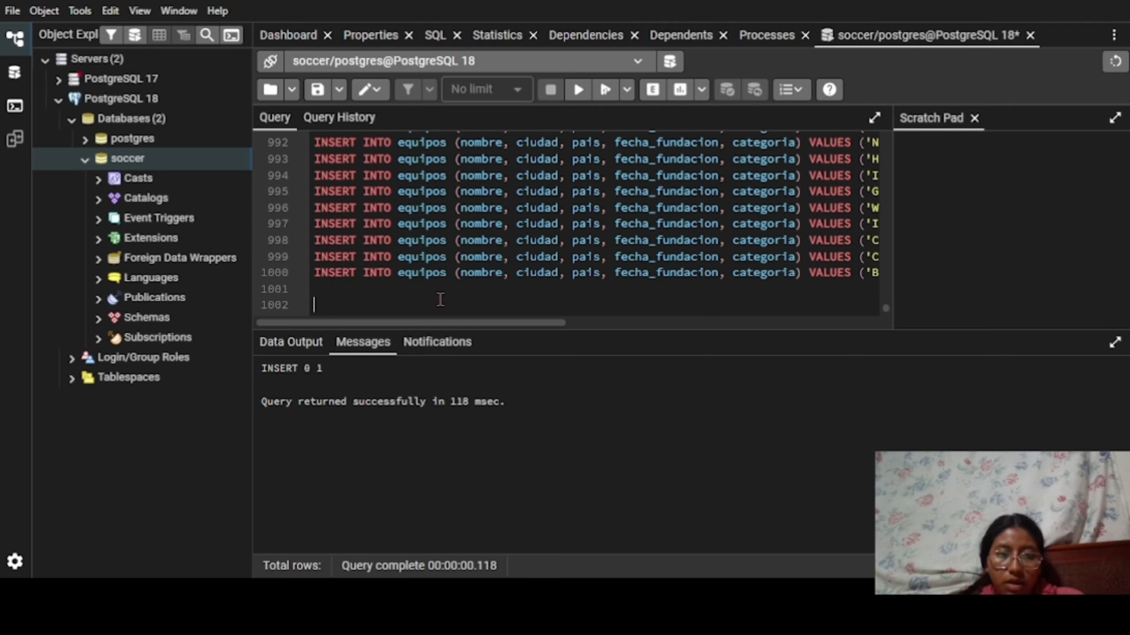
type("SELECT * FROM equipos;")
left_click_drag(479, 304, 313, 305)
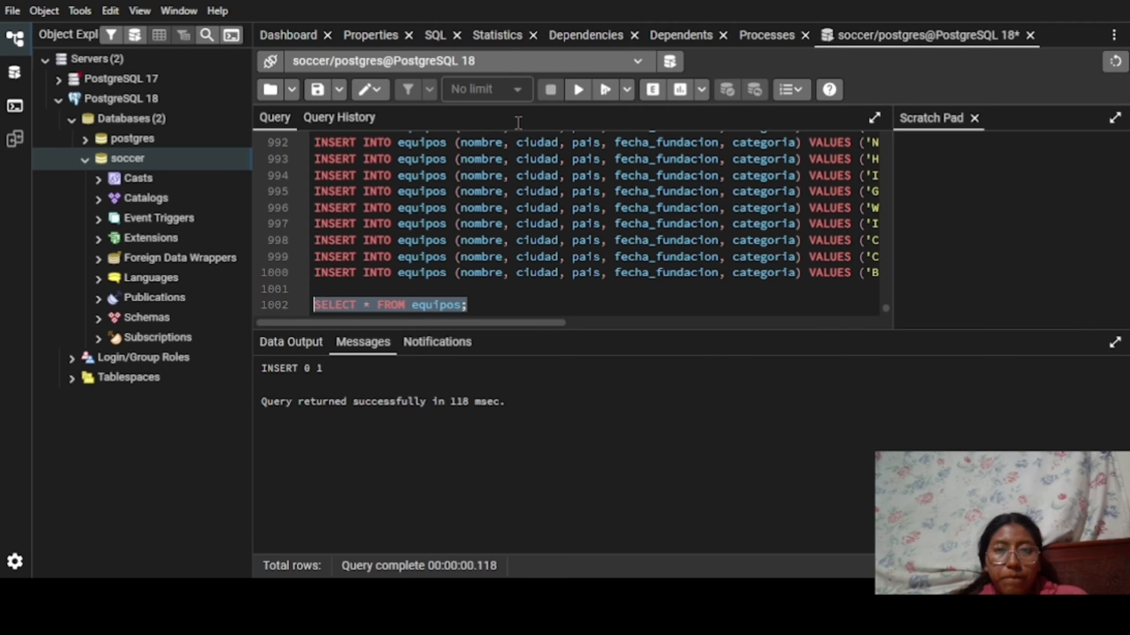
left_click(578, 93)
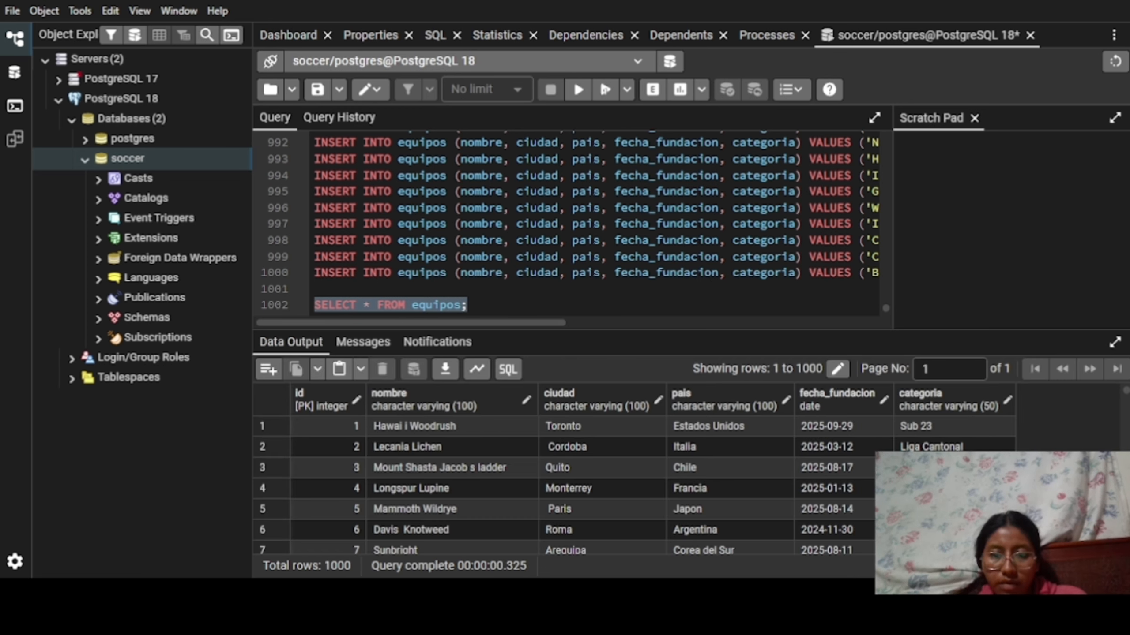
Examine the rows returned from equipos, checking the nombre, ciudad, pais, fecha_fundacion and categoria columns
left_click(555, 480)
scroll(554, 482, "down", 1)
scroll(545, 500, "up", 1)
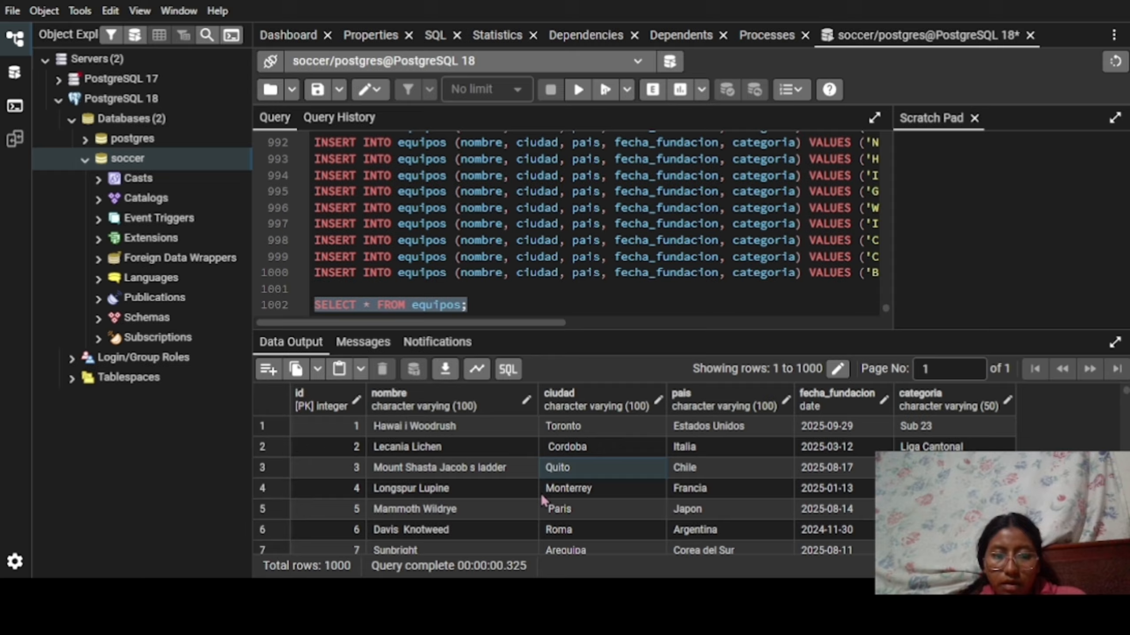
left_click(440, 447)
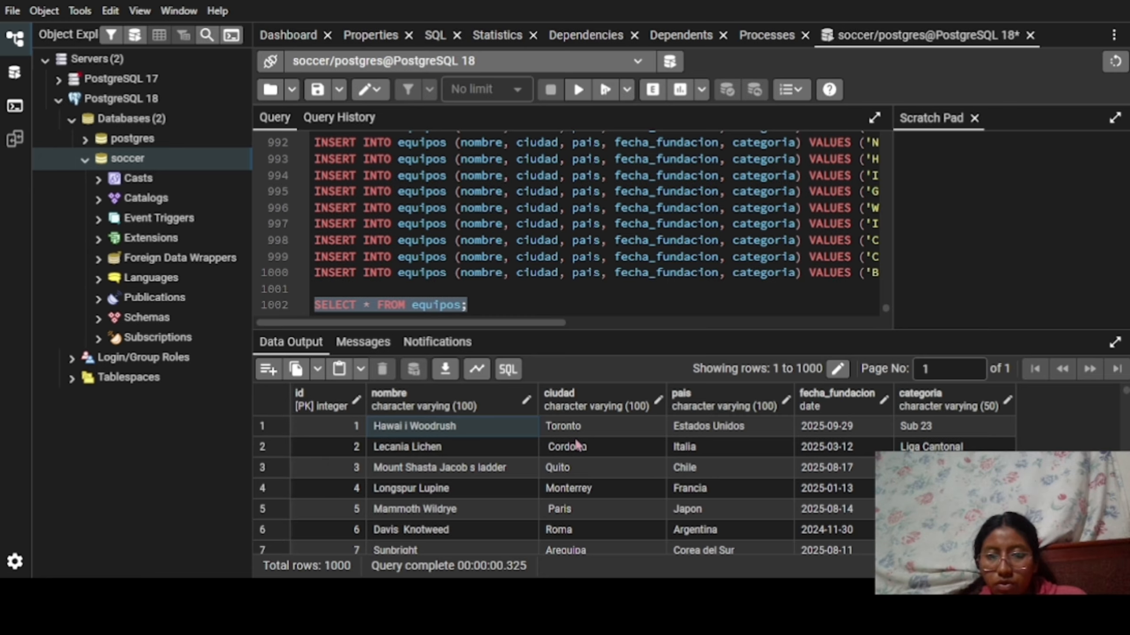
scroll(584, 486, "down", 1)
scroll(585, 486, "down", 1)
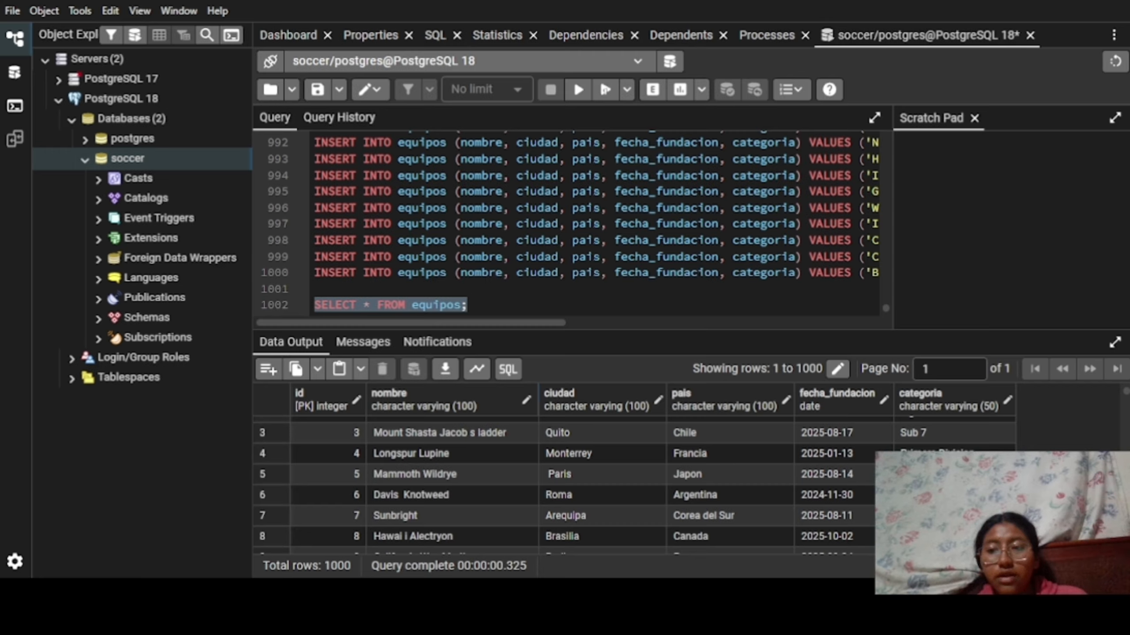
left_click(467, 306)
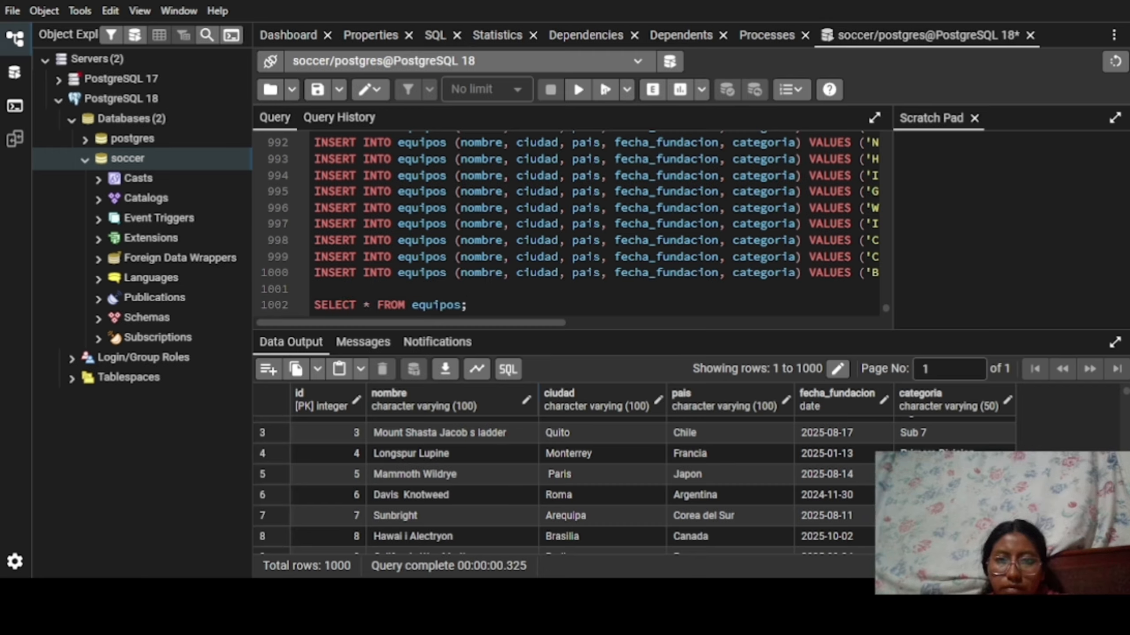